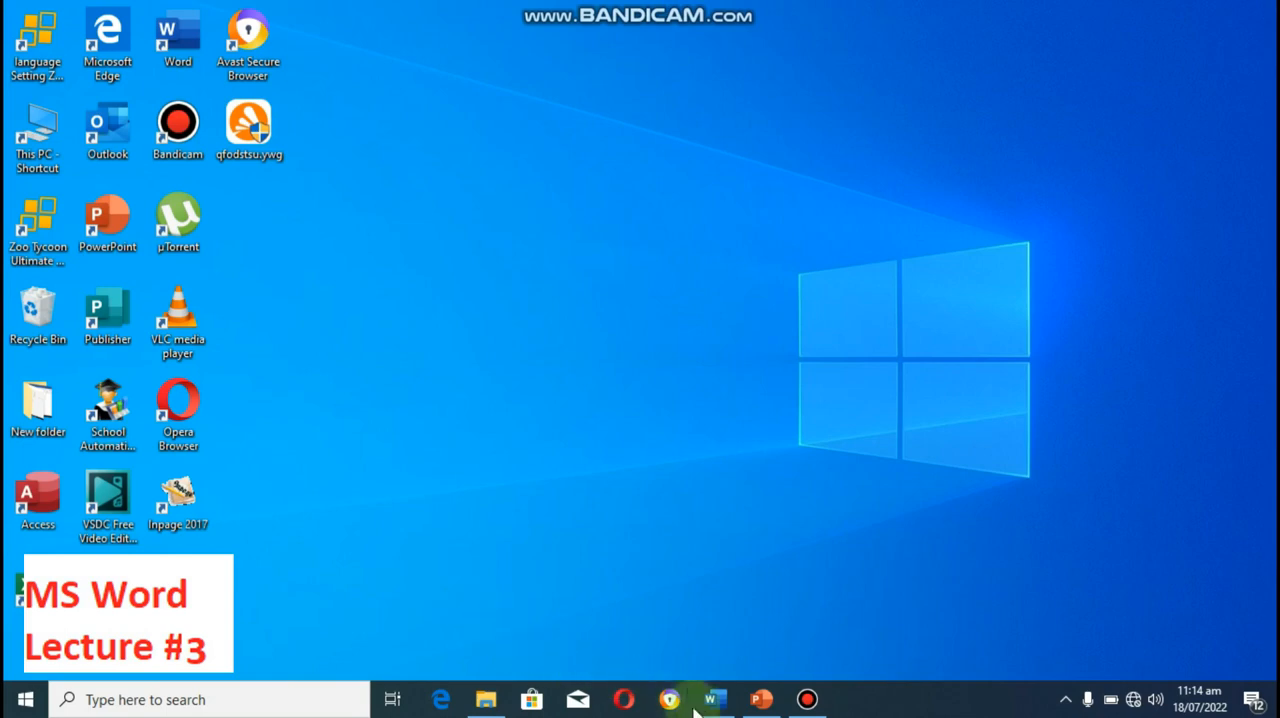
Step: Switch to the Q4 document in Word and enter "Roll No" as the first column heading of the empty table
{"action": "left_click", "coordinate": [713, 699]}
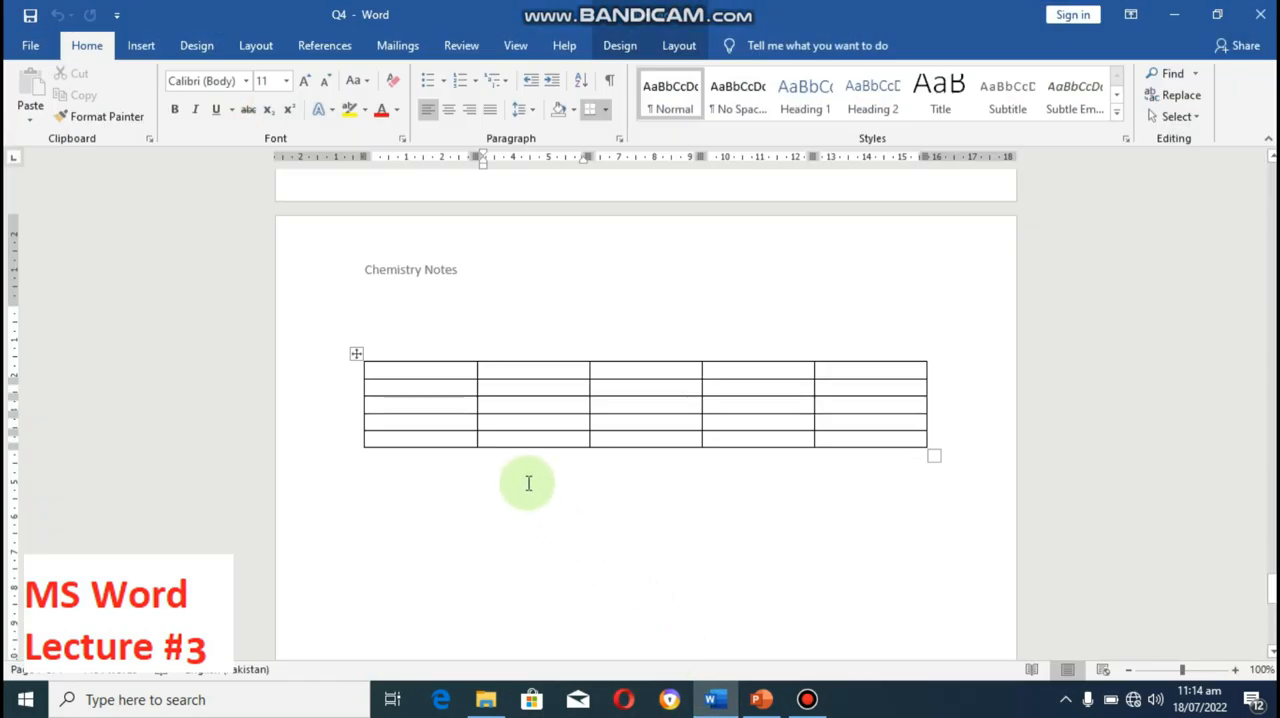
{"action": "left_click", "coordinate": [410, 372]}
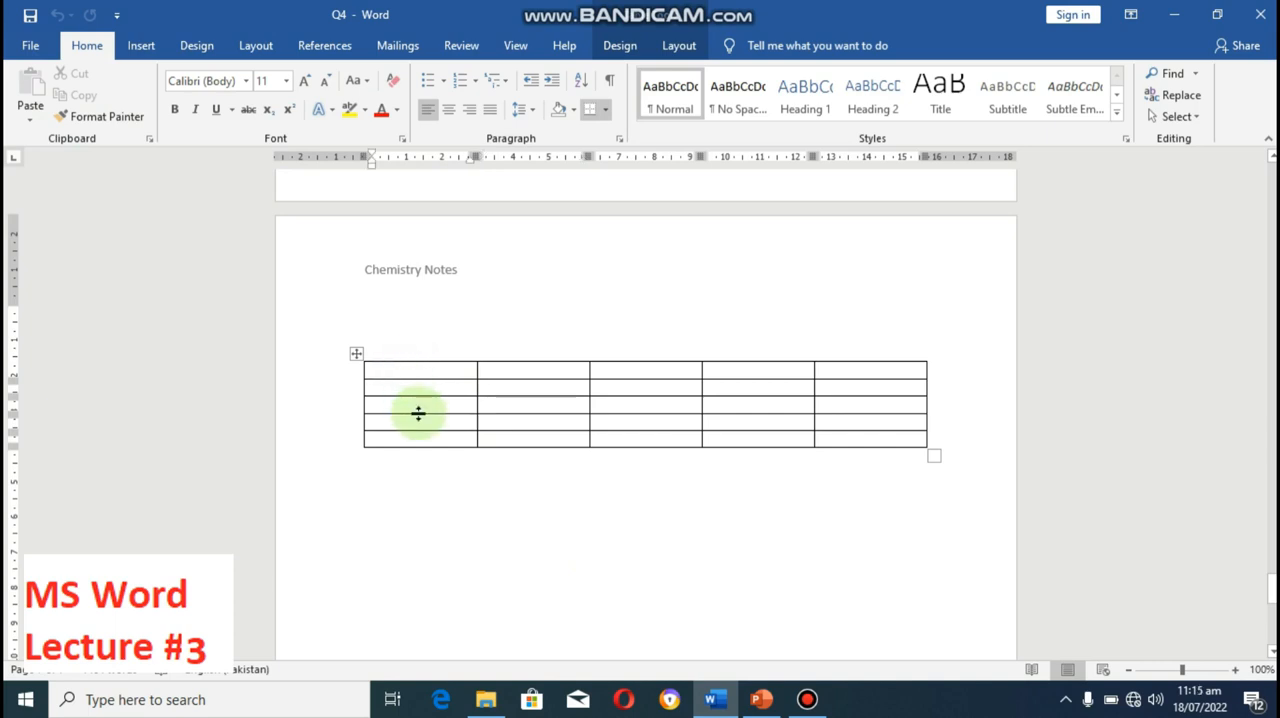
{"action": "type", "text": "rol"}
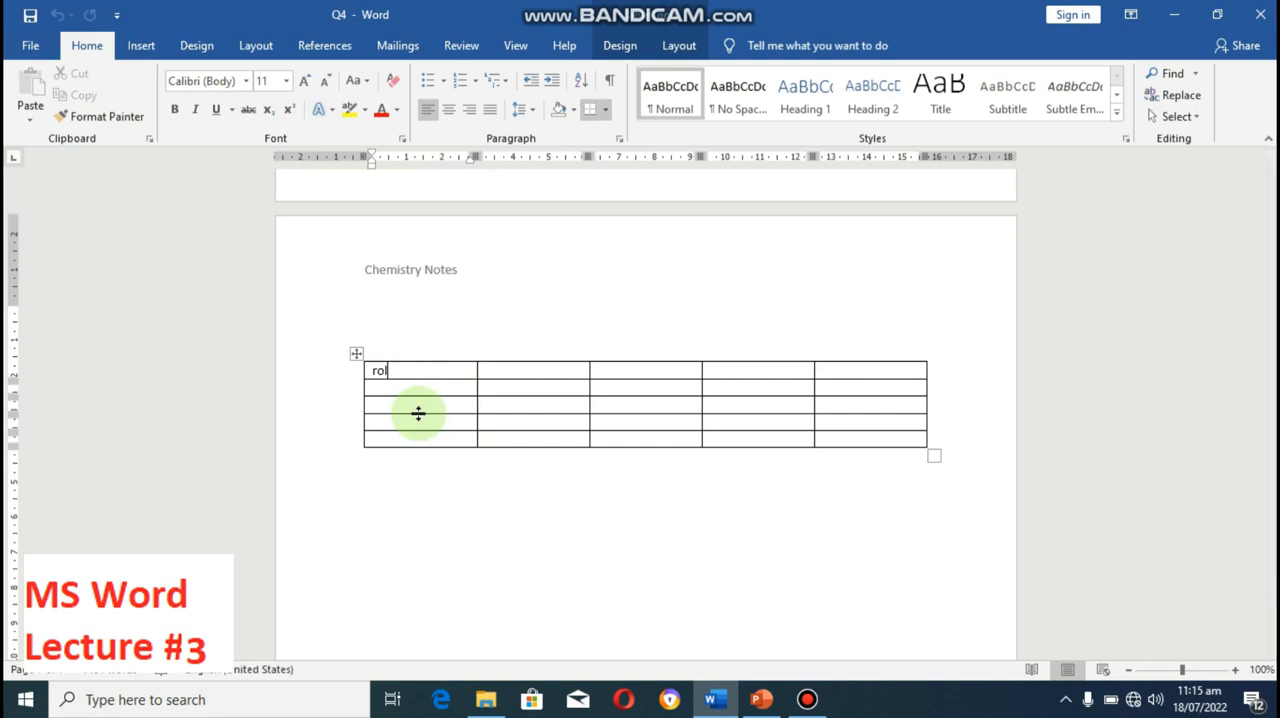
{"action": "key", "text": "BackSpace"}
{"action": "key", "text": "BackSpace"}
{"action": "type", "text": "Roll No"}
{"action": "key", "text": "Tab"}
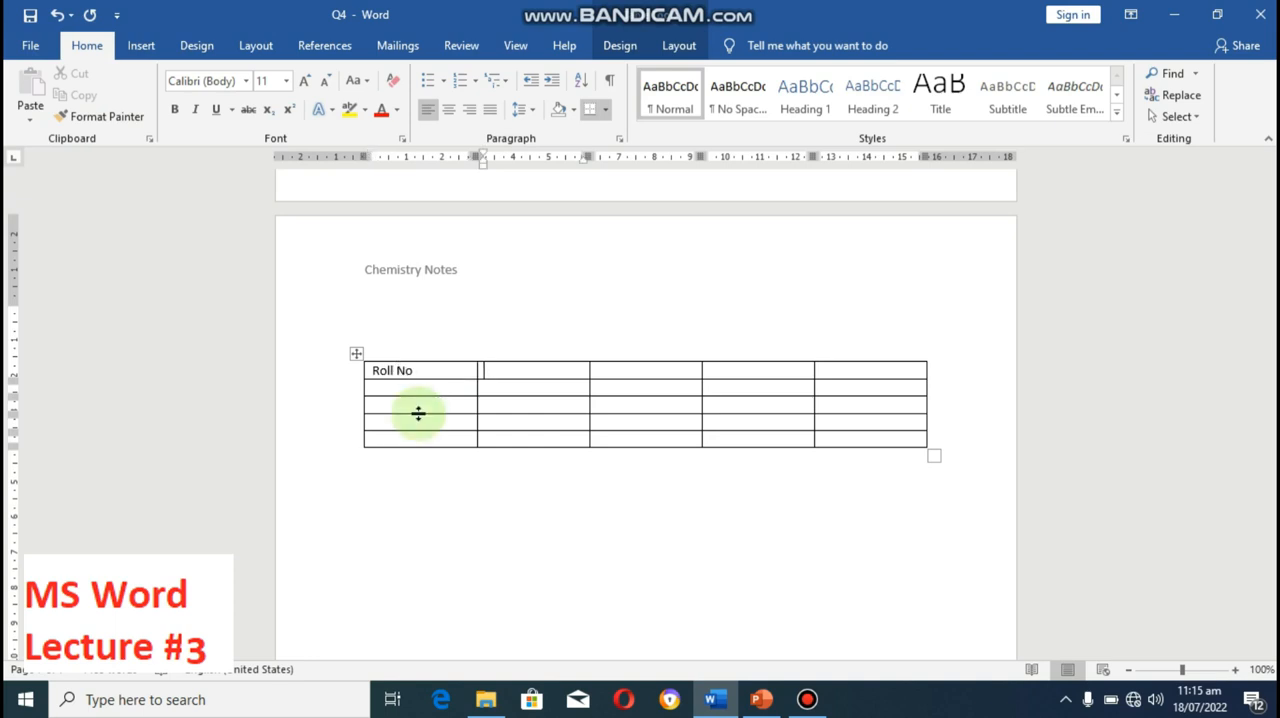
Step: Enter "Name", "Father Name" and "Marks" as the headings of the second, third and fourth table columns
{"action": "type", "text": "Name"}
{"action": "key", "text": "Tab"}
{"action": "type", "text": "Father"}
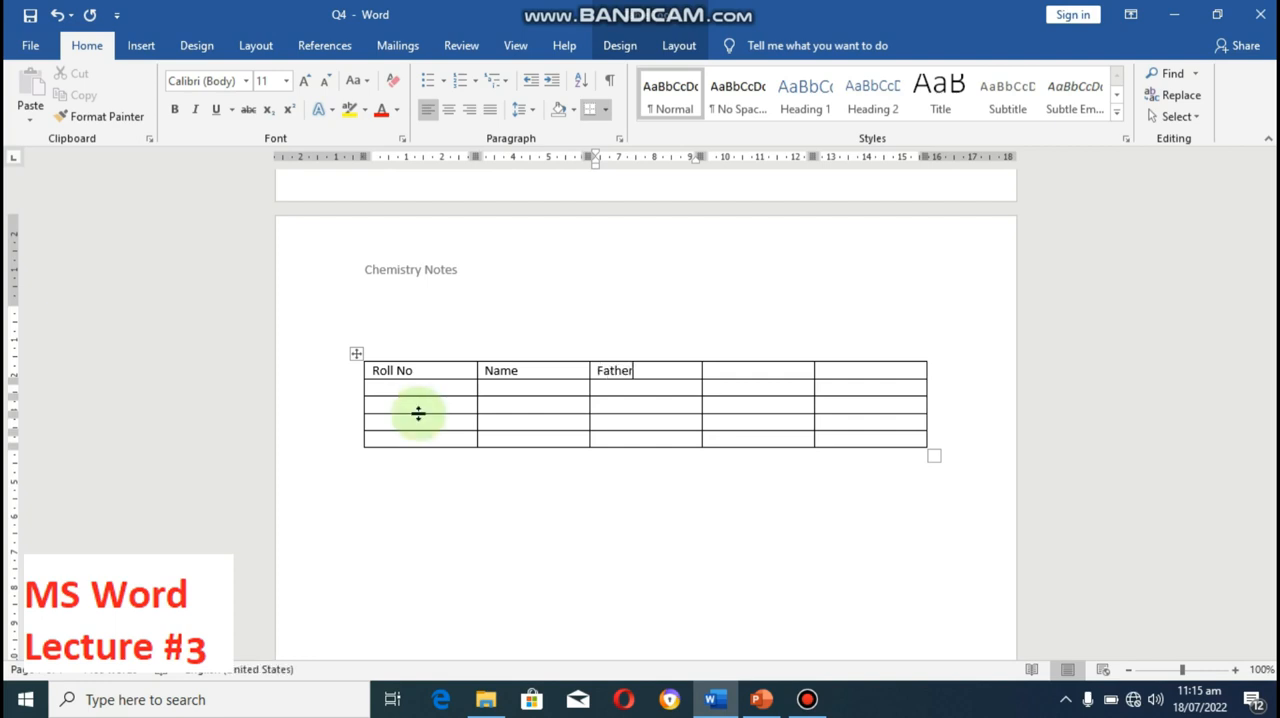
{"action": "type", "text": " Name"}
{"action": "key", "text": "Tab"}
{"action": "type", "text": "Marks"}
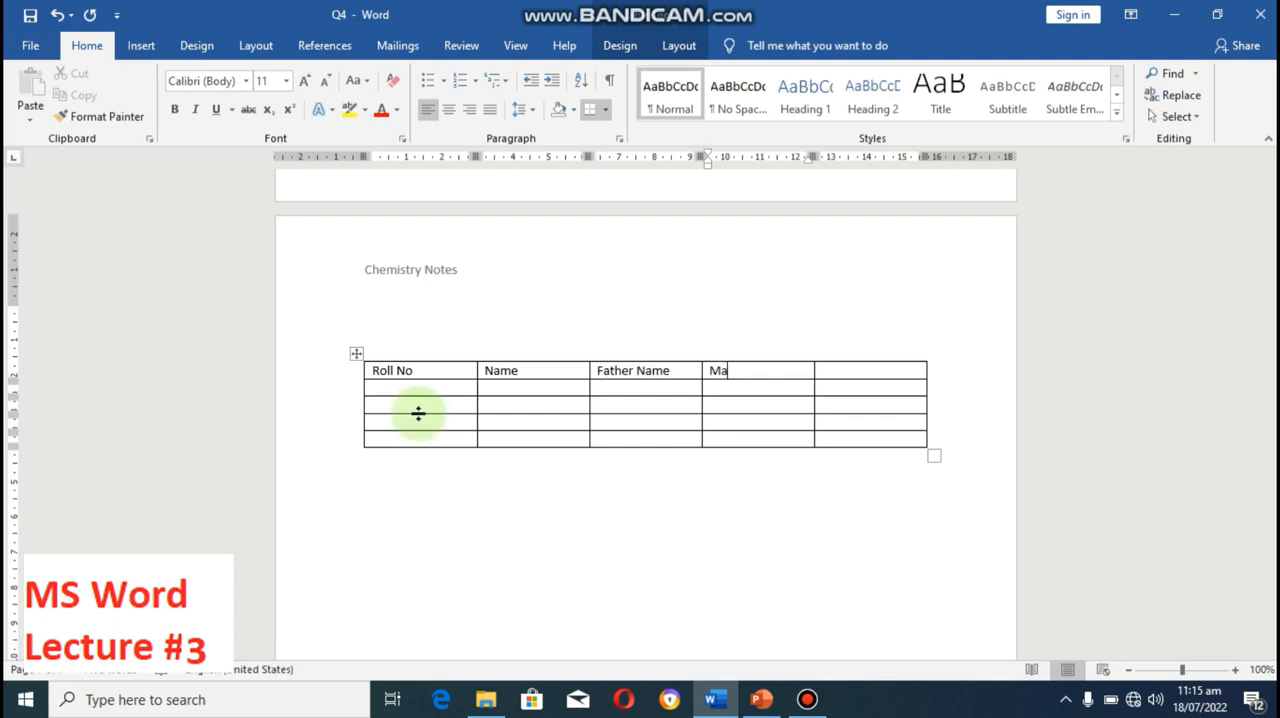
Step: Enter "Remarks" as the heading of the last table column and go to the start of the second row
{"action": "key", "text": "Tab"}
{"action": "type", "text": "Remarks"}
{"action": "key", "text": "BackSpace"}
{"action": "key", "text": "BackSpace"}
{"action": "key", "text": "BackSpace"}
{"action": "type", "text": "arks"}
{"action": "key", "text": "Left"}
{"action": "key", "text": "Left"}
{"action": "key", "text": "Left"}
{"action": "key", "text": "Left"}
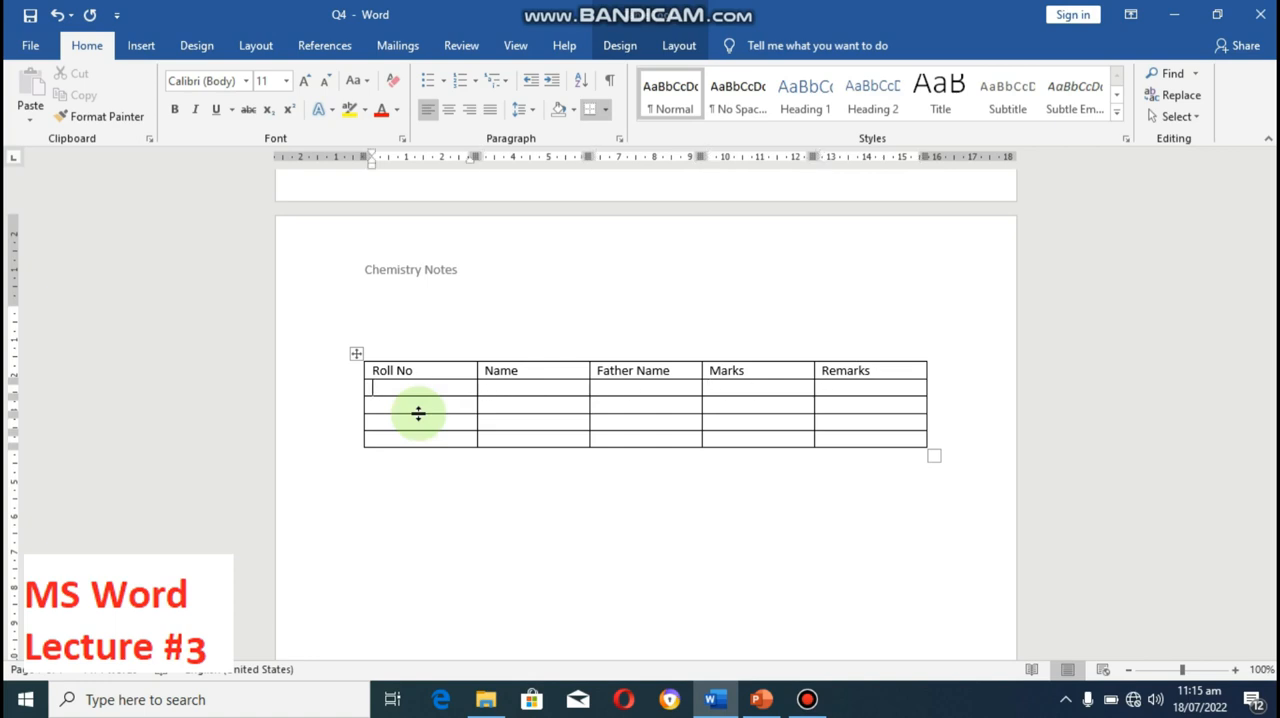
Step: Fill in the first student's roll number and full name in the table's second row
{"action": "key", "text": "Tab"}
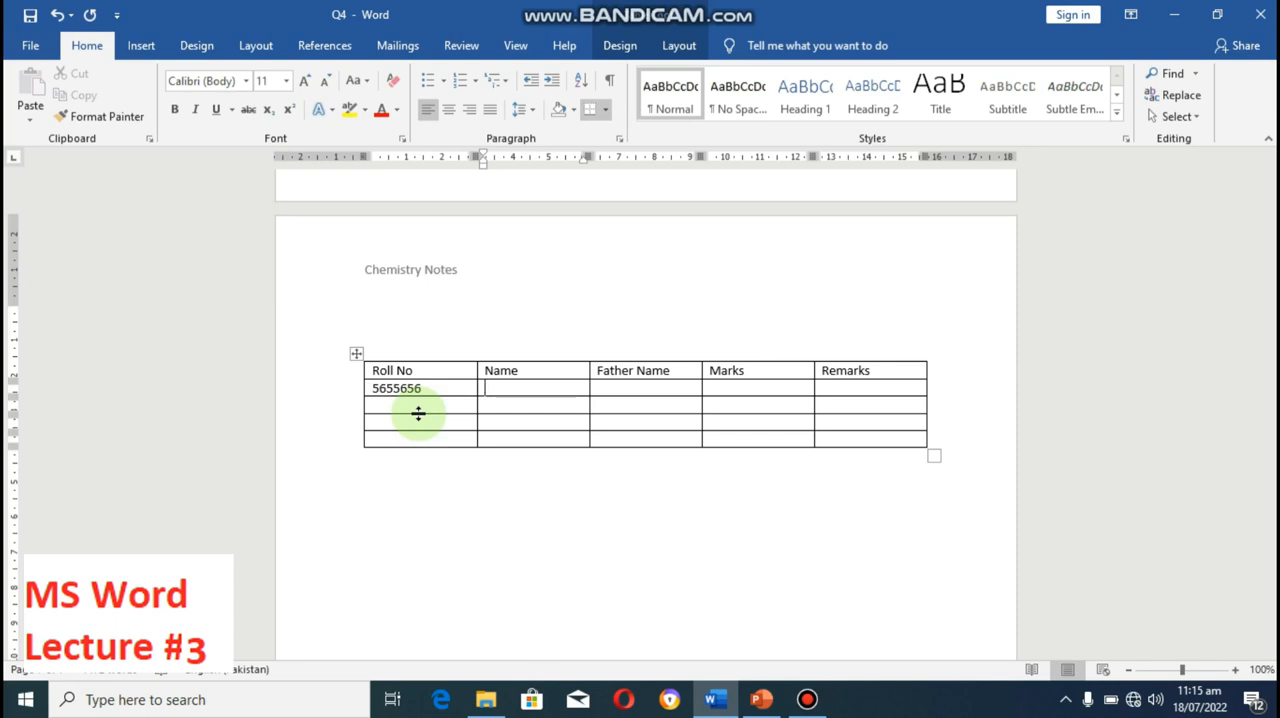
{"action": "type", "text": "Ksh"}
{"action": "key", "text": "BackSpace"}
{"action": "key", "text": "BackSpace"}
{"action": "key", "text": "BackSpace"}
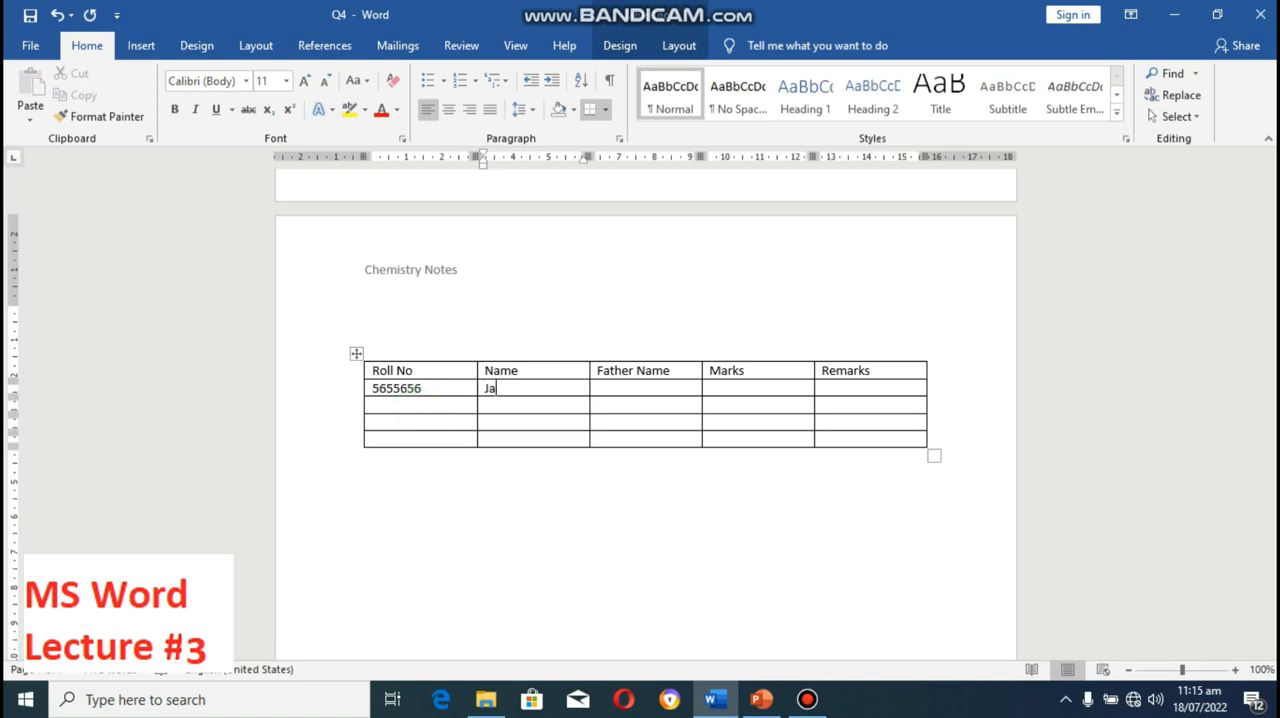
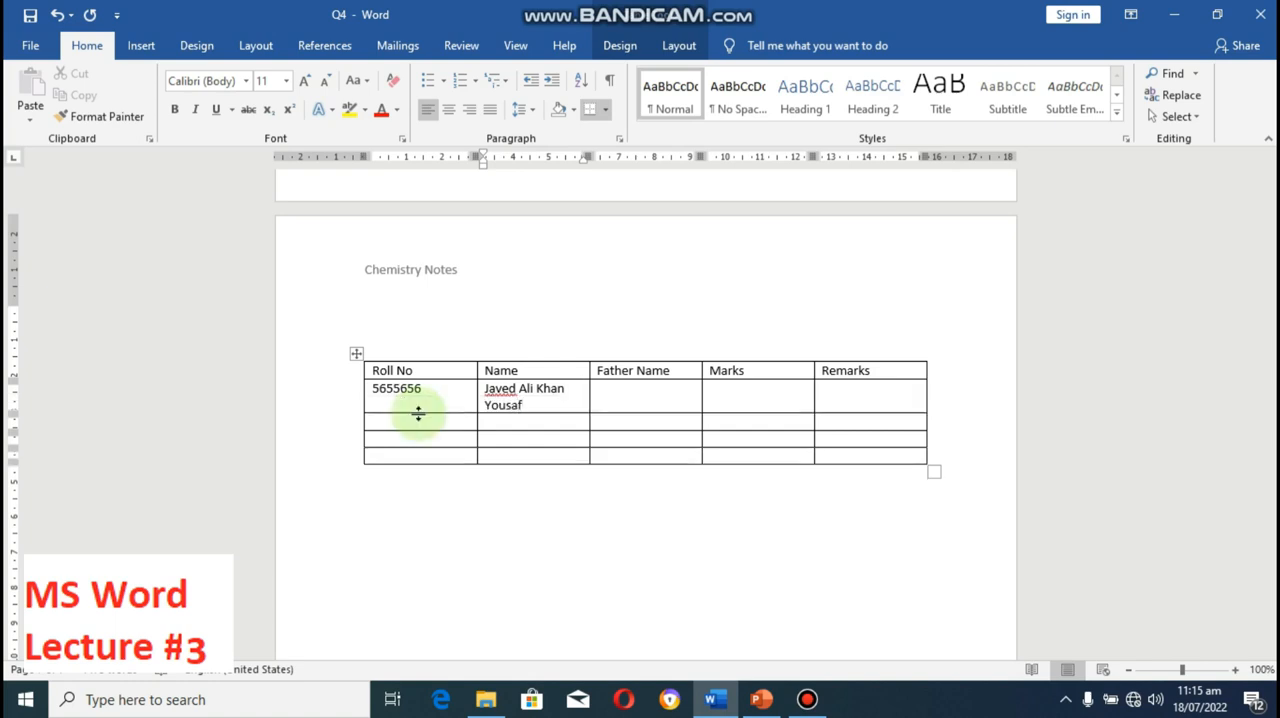
Step: Fill in the second student's roll number and full name in the table's third row
{"action": "left_click", "coordinate": [418, 413]}
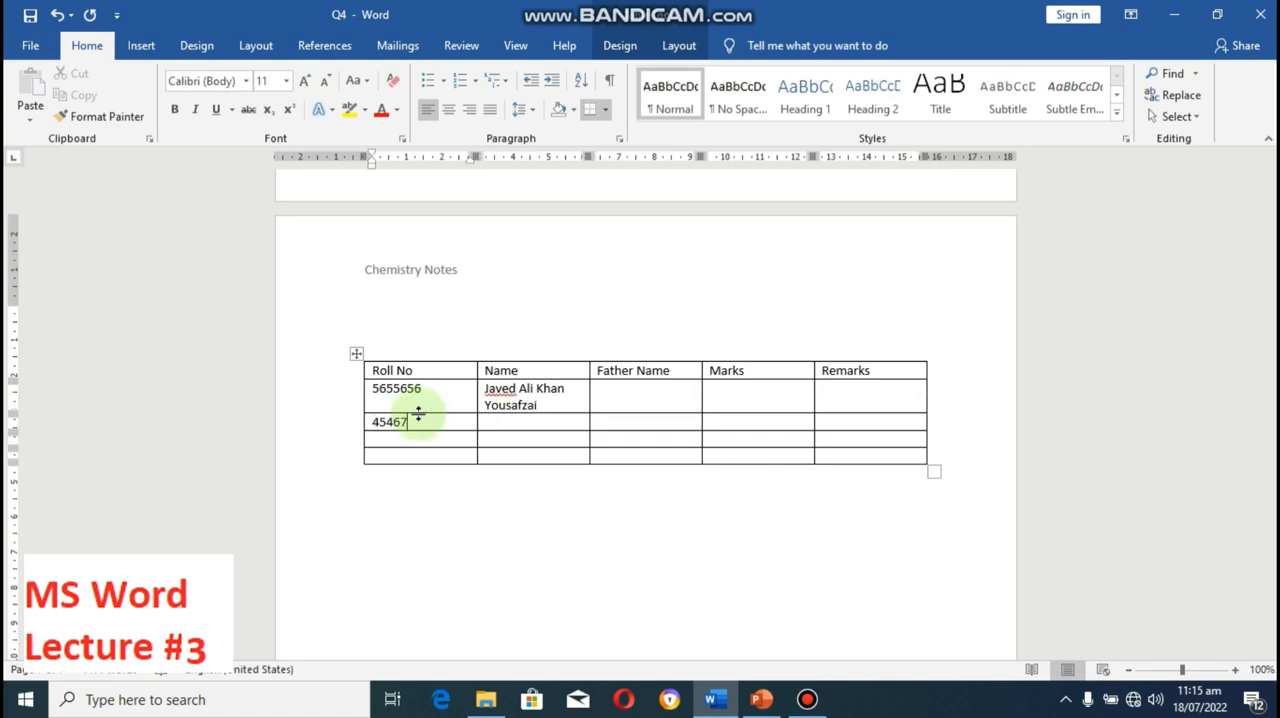
{"action": "key", "text": "Tab"}
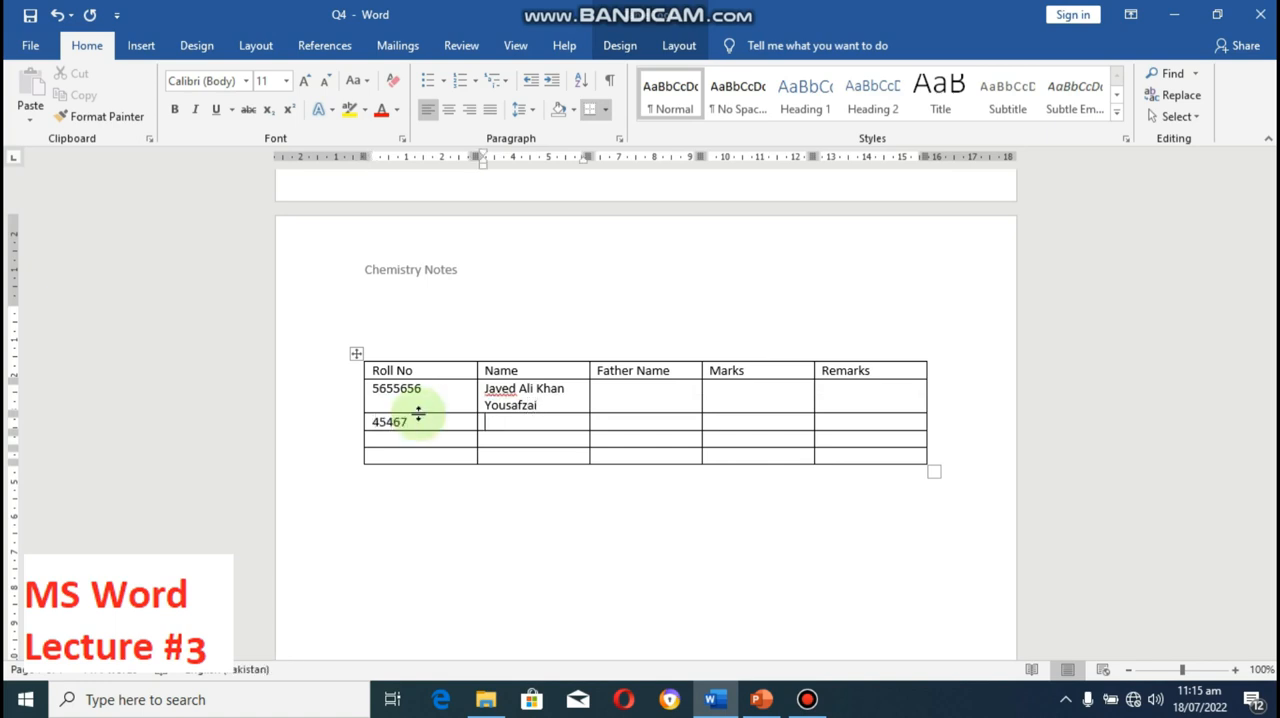
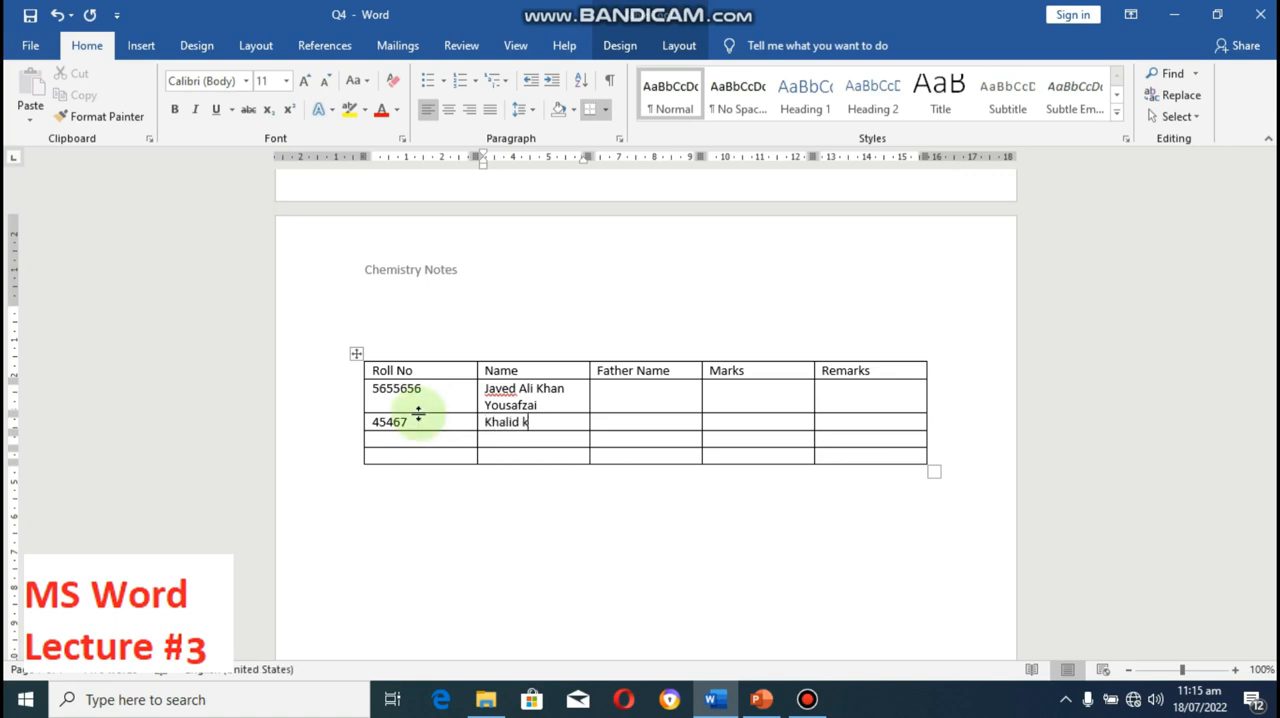
{"action": "key", "text": "Left"}
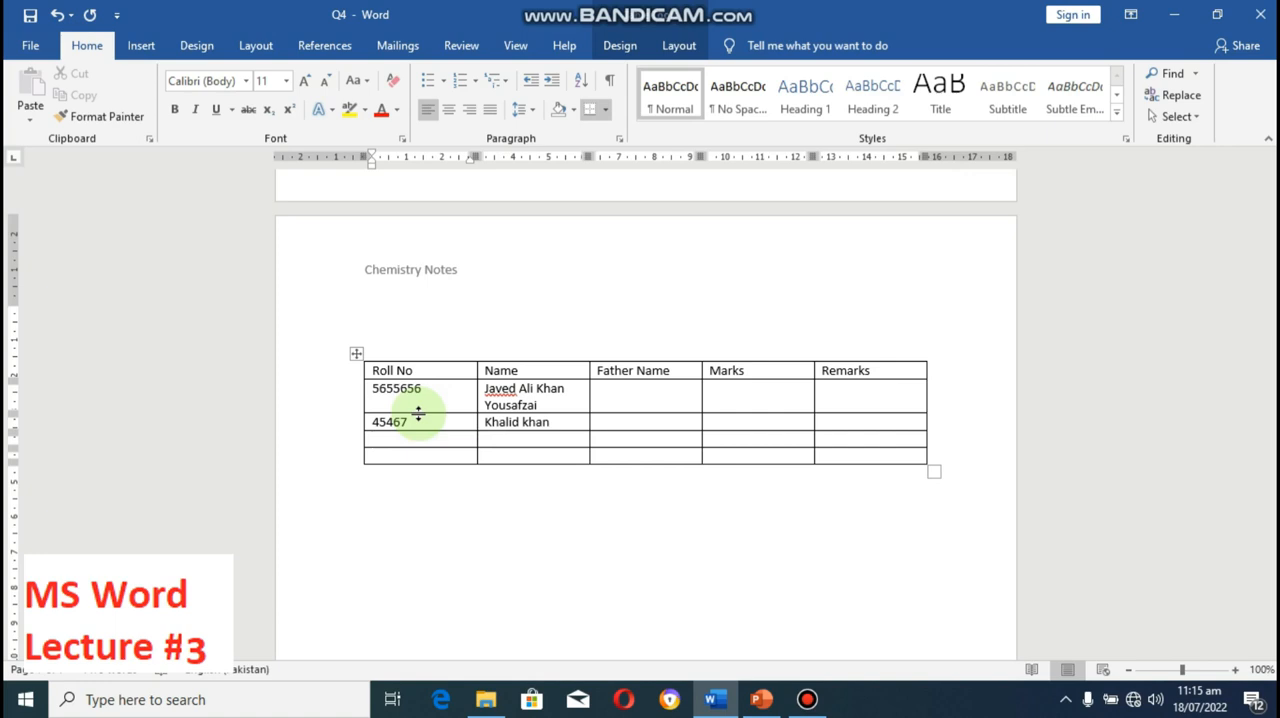
Step: Fill in the third student's roll number and full name in the table's fourth row
{"action": "key", "text": "Tab"}
{"action": "type", "text": "a"}
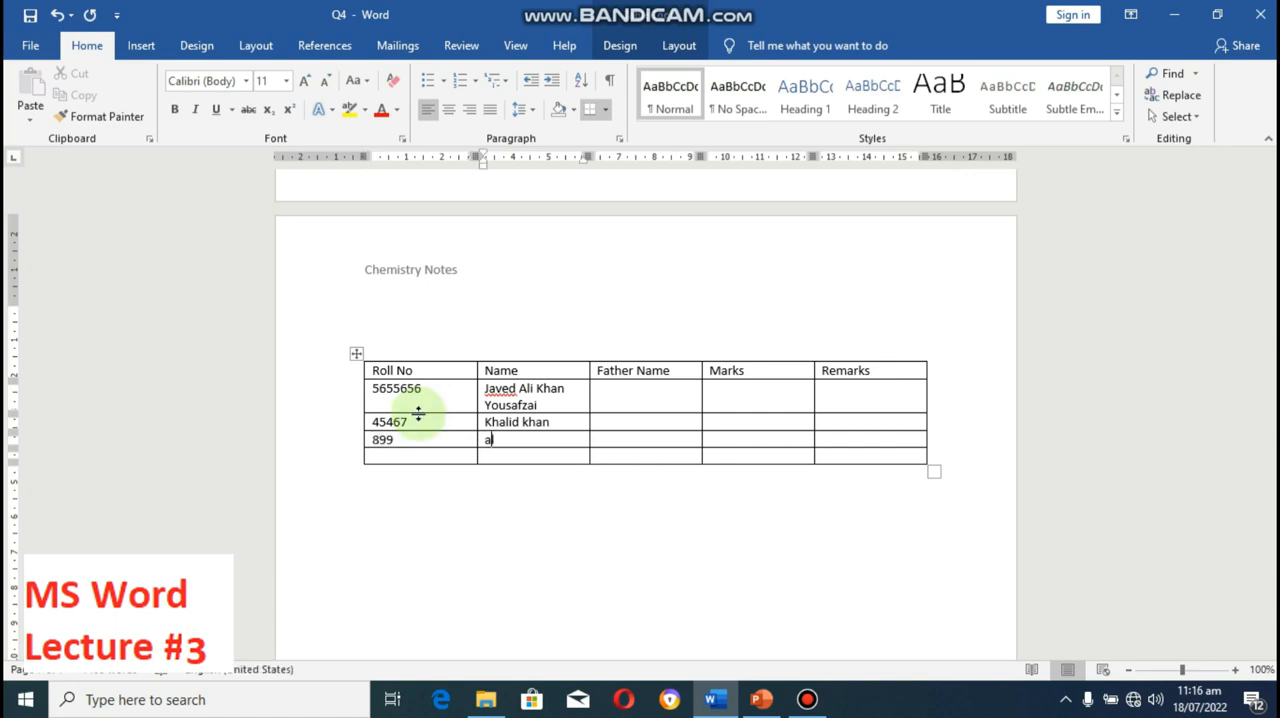
{"action": "type", "text": "l"}
{"action": "key", "text": "BackSpace"}
{"action": "key", "text": "BackSpace"}
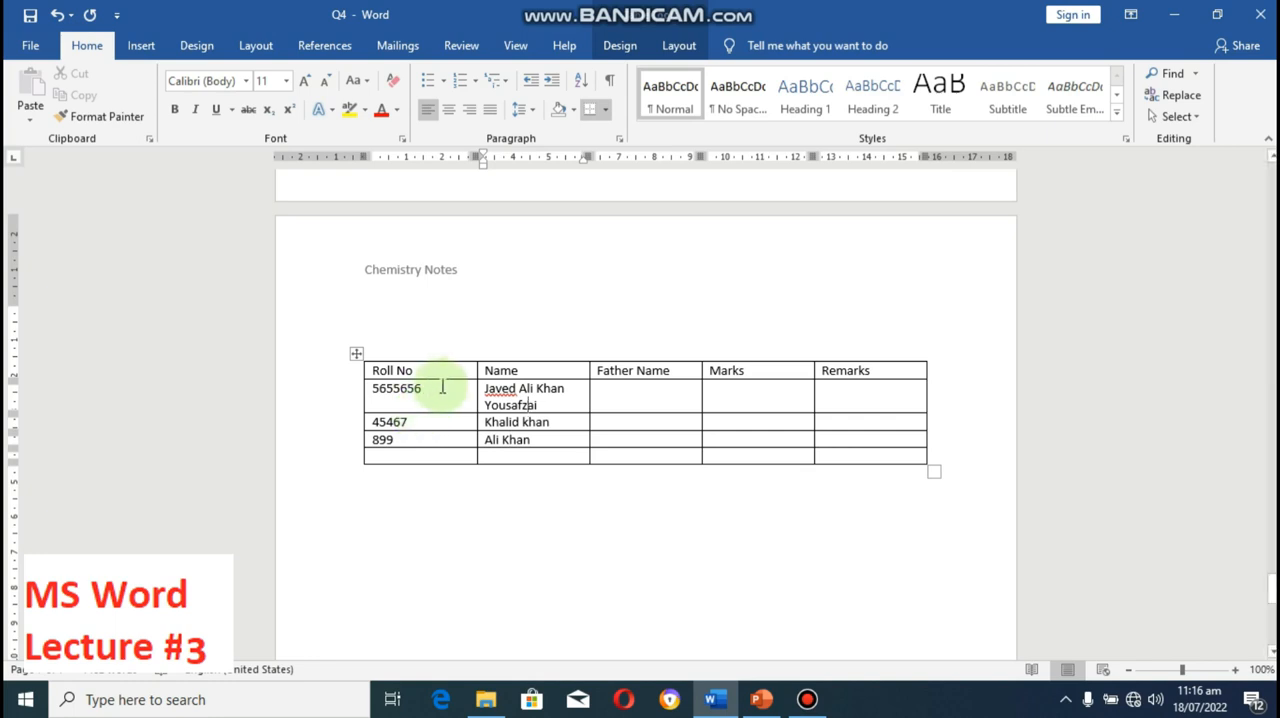
Step: Narrow the Roll No column so the first student's name fits on one line, and replace the "Father Name" heading with "Address"
{"action": "left_click_drag", "start_coordinate": [476, 392], "coordinate": [434, 396]}
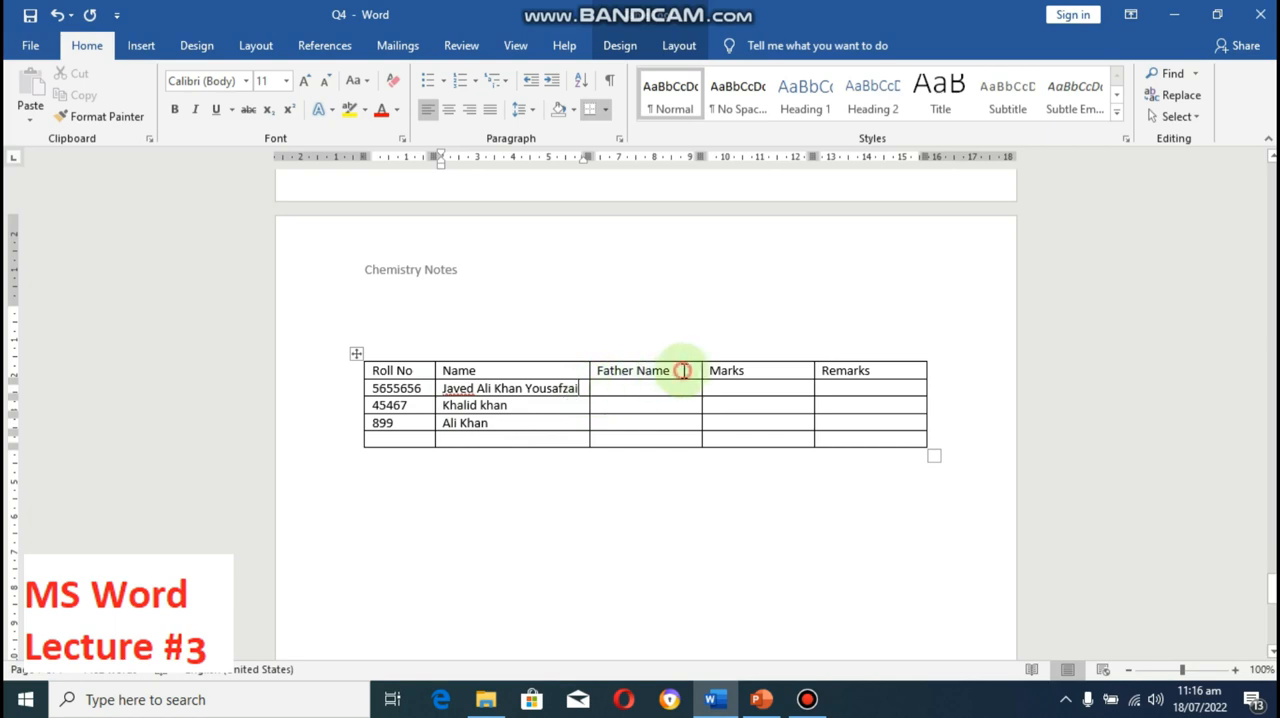
{"action": "mouse_move", "coordinate": [684, 370]}
{"action": "left_mouse_down"}
{"action": "mouse_move", "coordinate": [580, 352]}
{"action": "mouse_move", "coordinate": [605, 380]}
{"action": "left_mouse_up"}
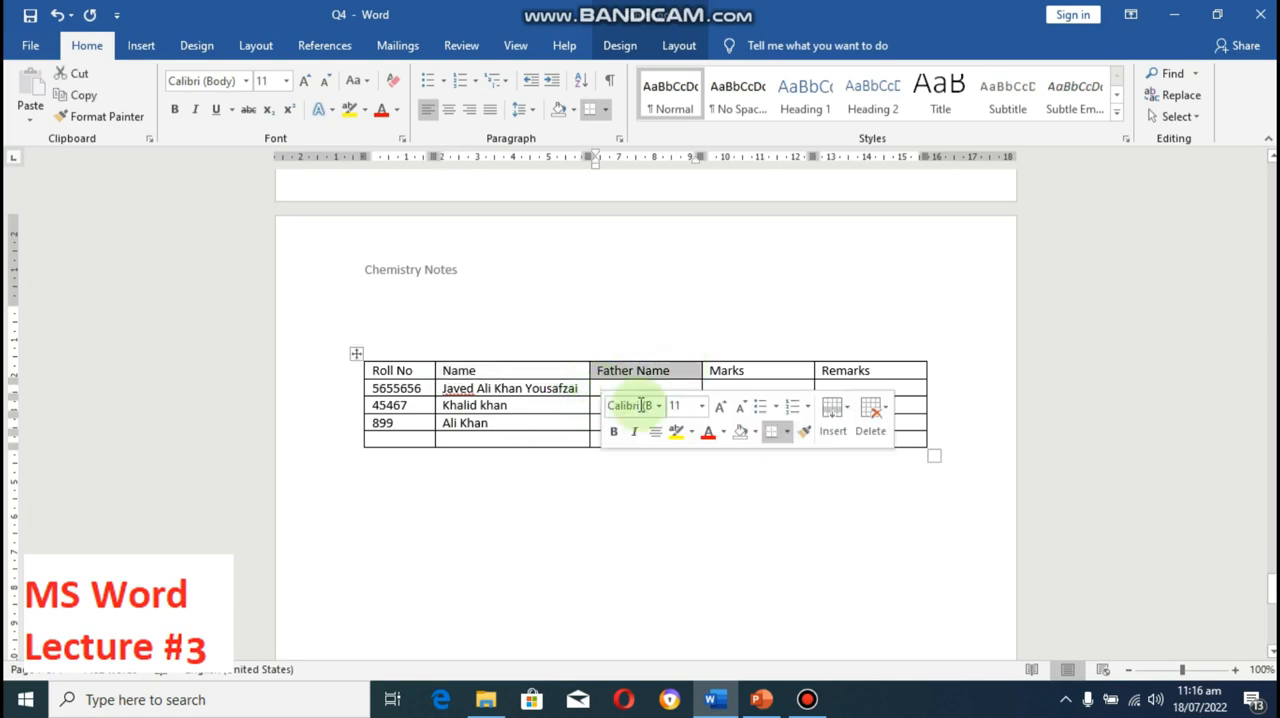
{"action": "type", "text": "A"}
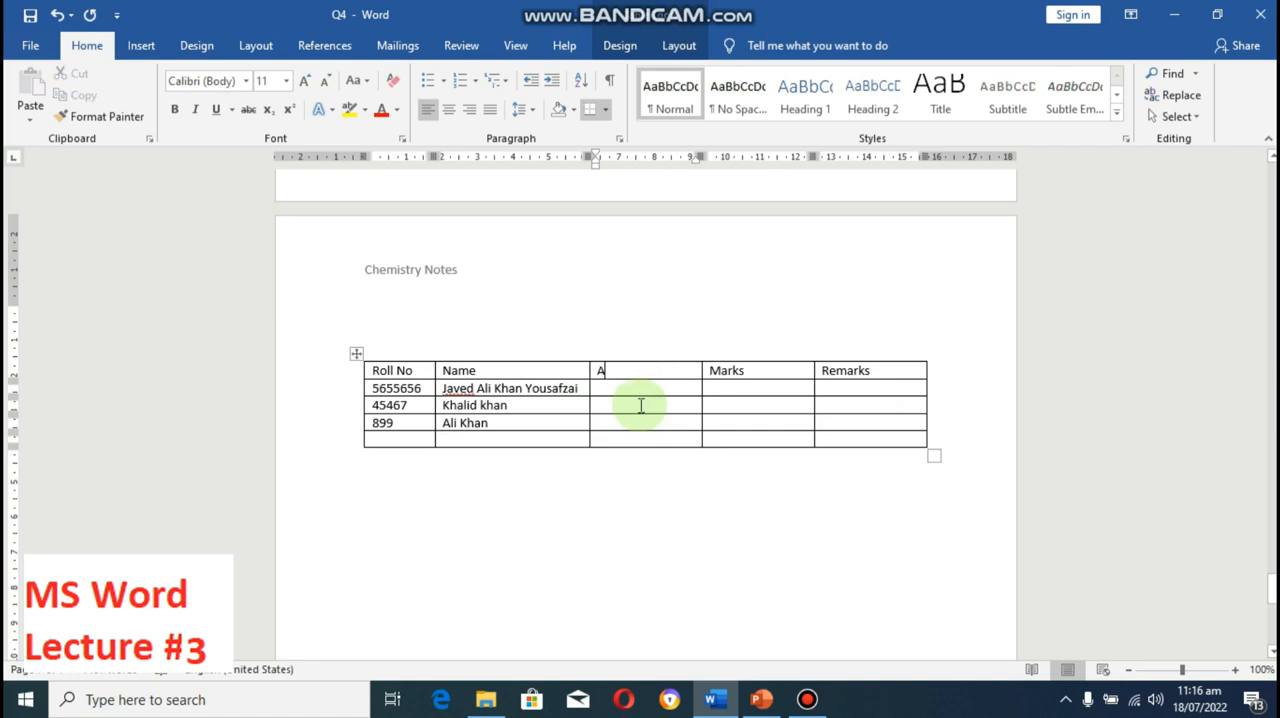
{"action": "type", "text": "ddress"}
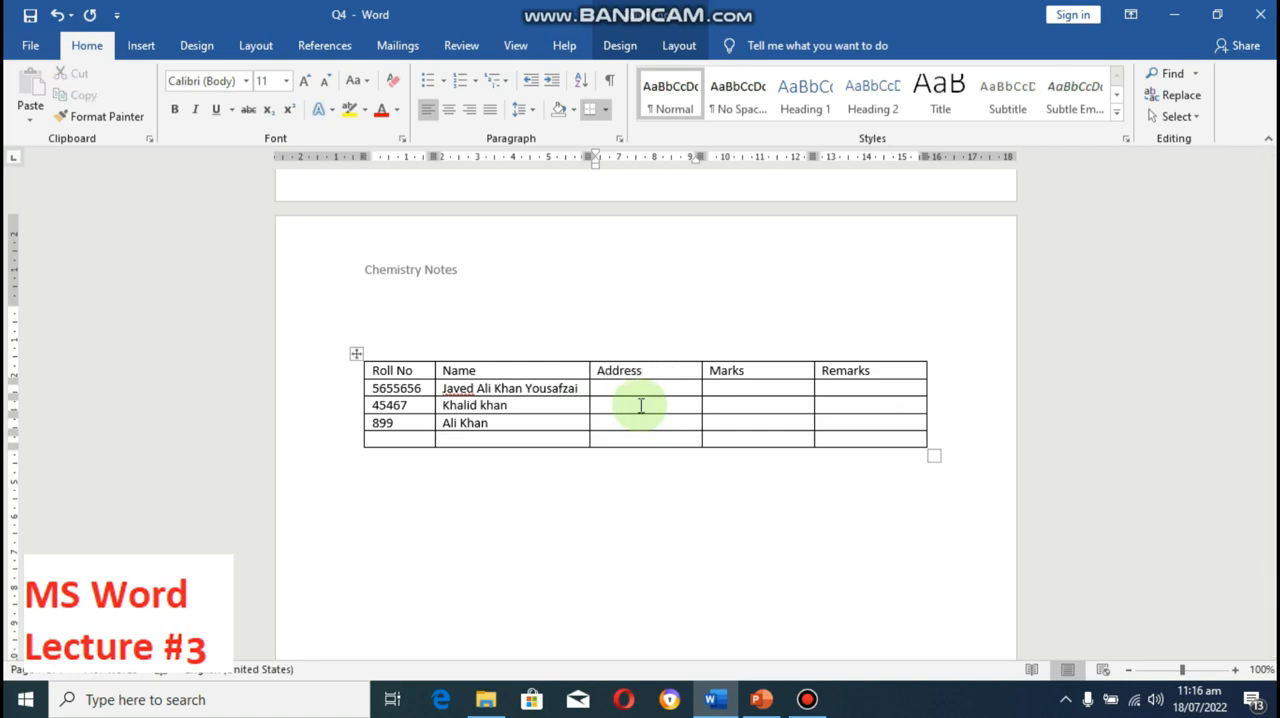
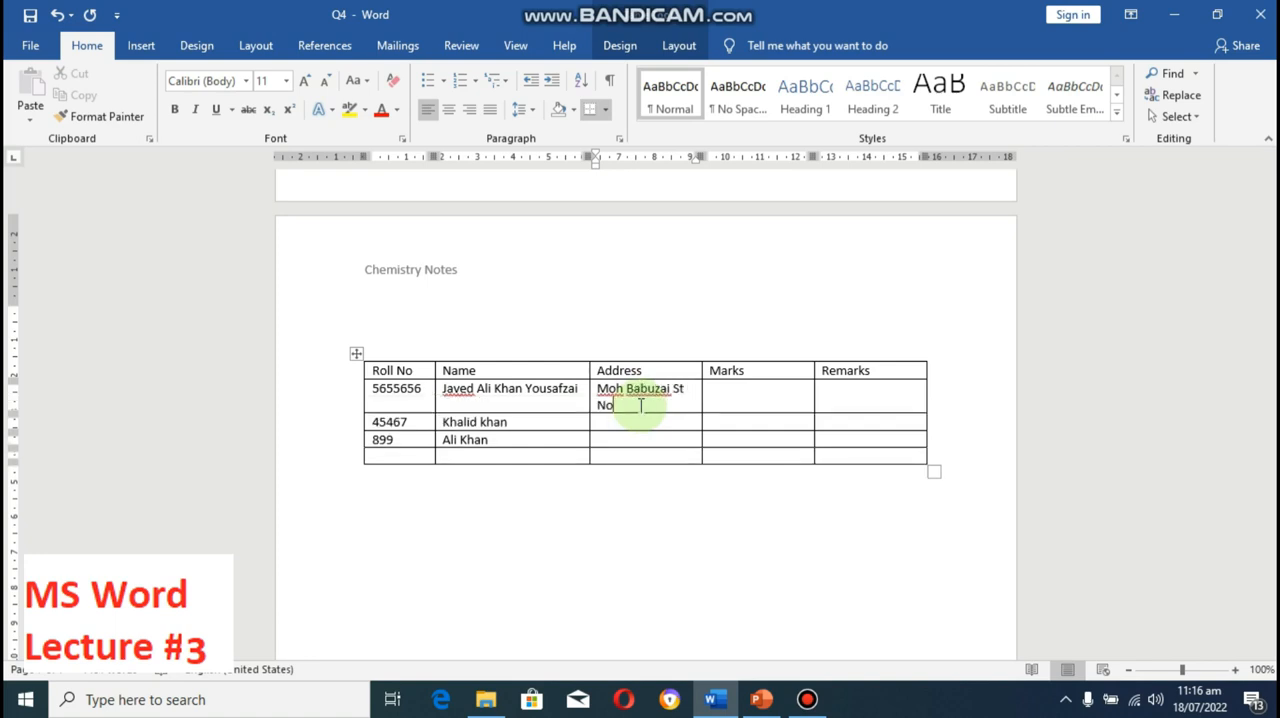
Step: Fill in the addresses of the three students in the Address column
{"action": "key", "text": "Down"}
{"action": "type", "text": "Nowshera"}
{"action": "key", "text": "Down"}
{"action": "type", "text": "Pes"}
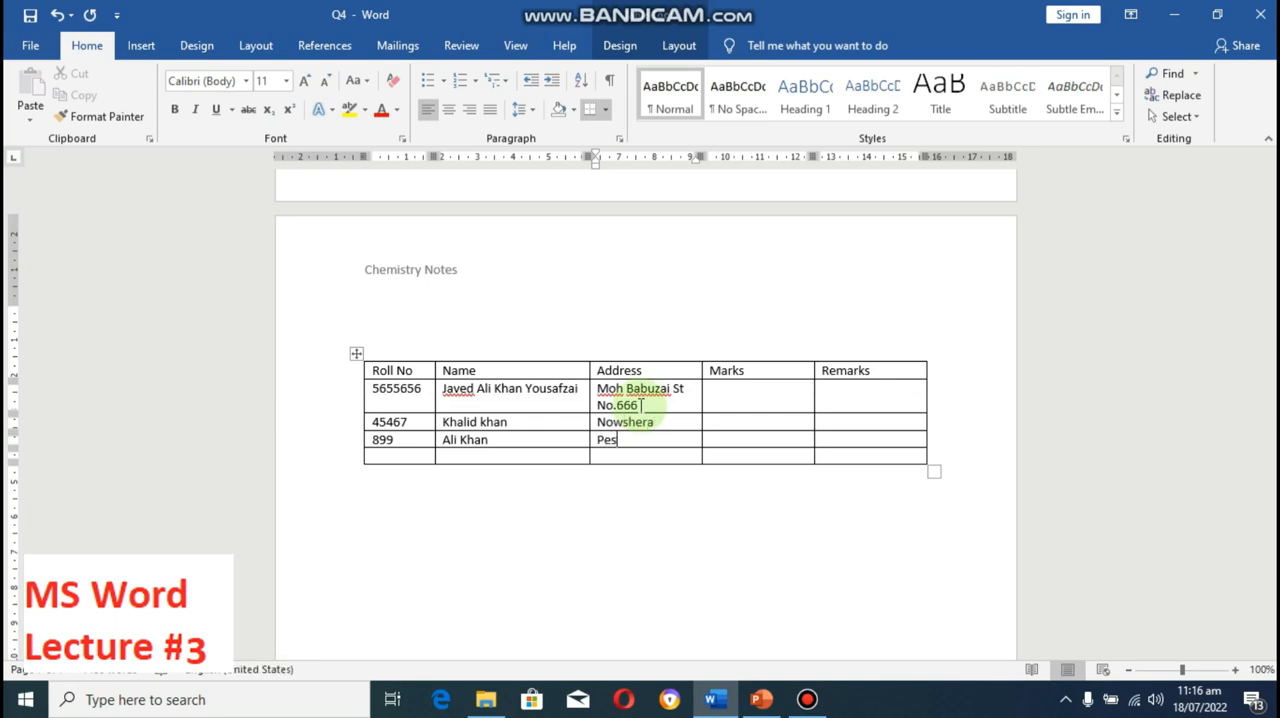
{"action": "type", "text": "hawar"}
{"action": "left_click", "coordinate": [641, 405]}
{"action": "key", "text": "shift+Down"}
{"action": "key", "text": "shift+Down"}
{"action": "key", "text": "shift+Down"}
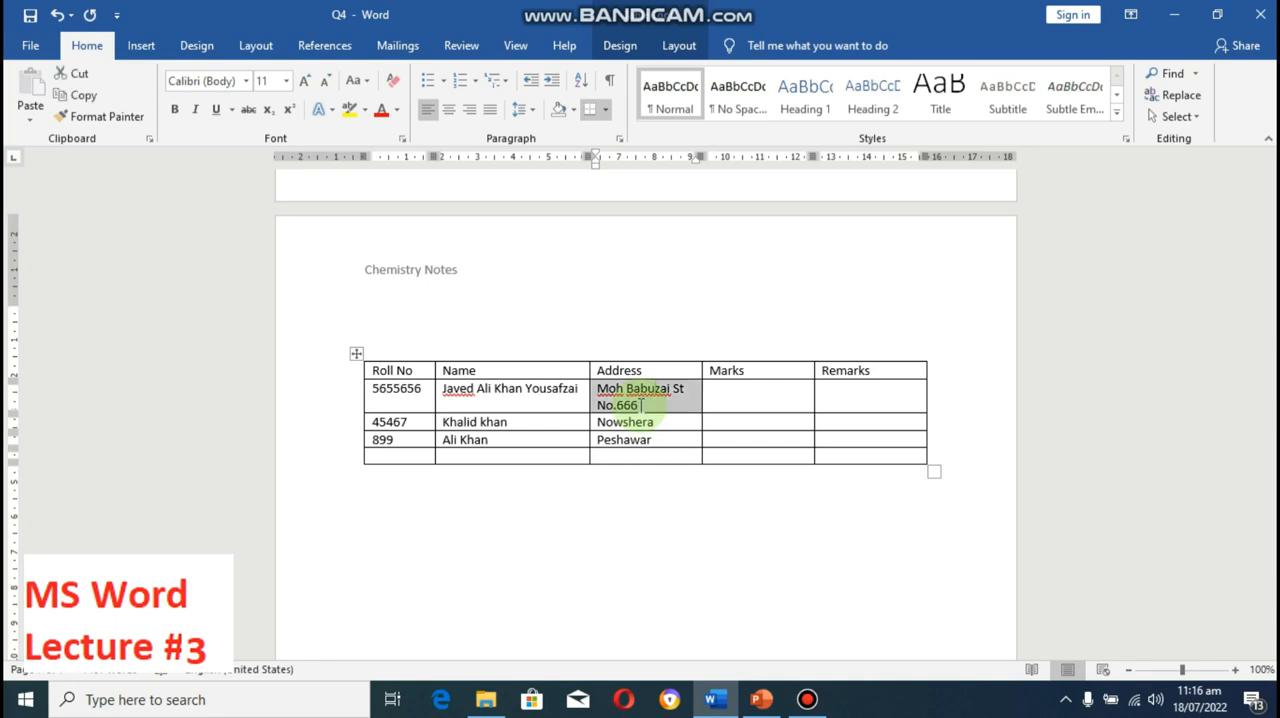
{"action": "right_click", "coordinate": [655, 396]}
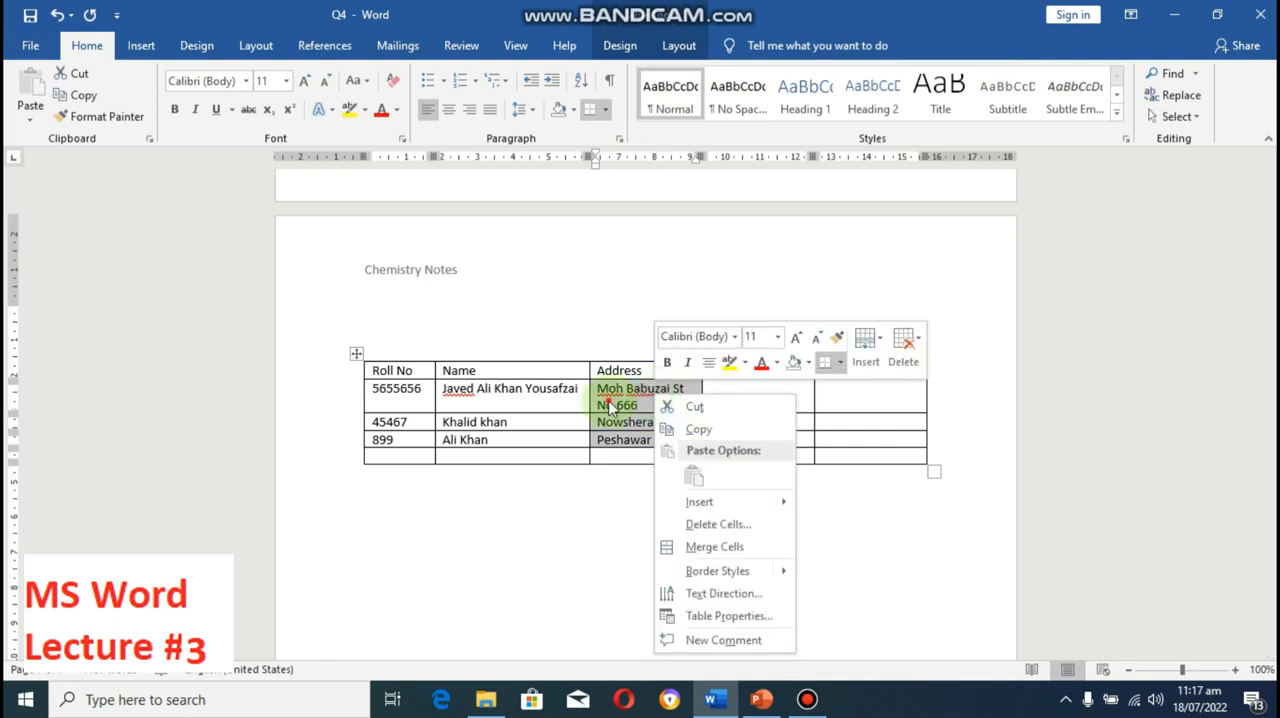
{"action": "key", "text": "Escape"}
{"action": "left_click", "coordinate": [563, 403]}
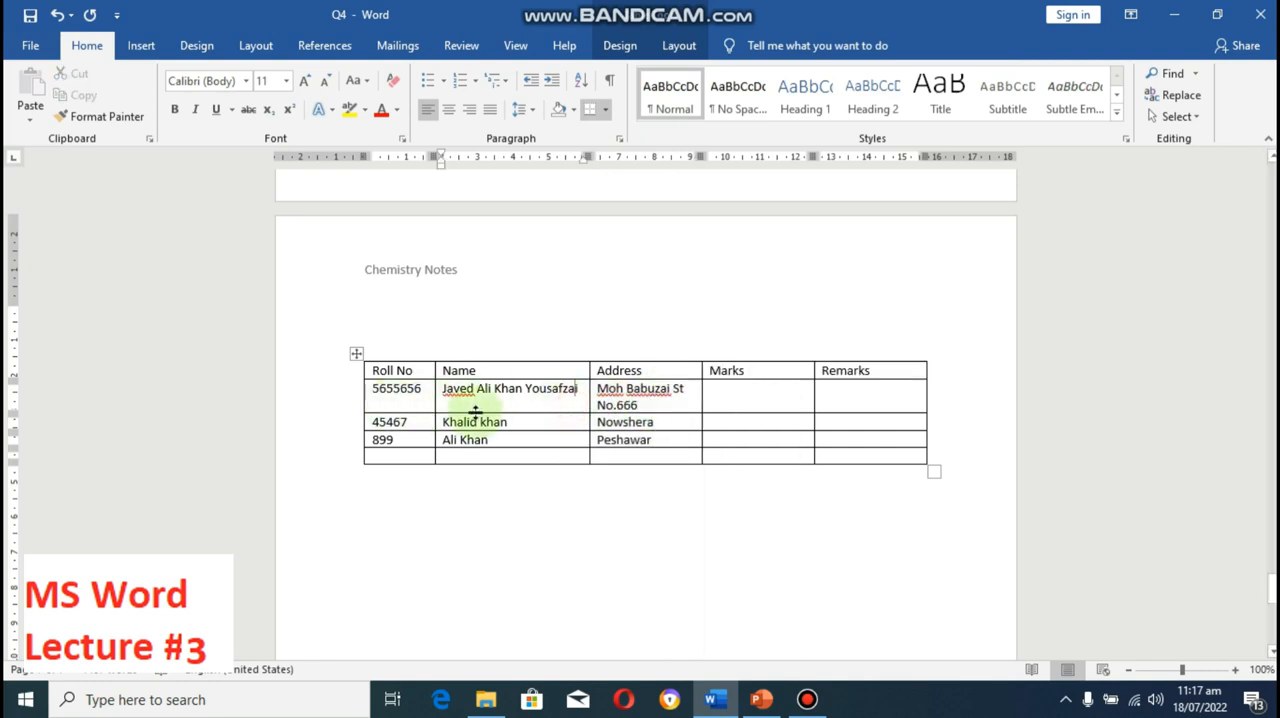
{"action": "right_click", "coordinate": [532, 398]}
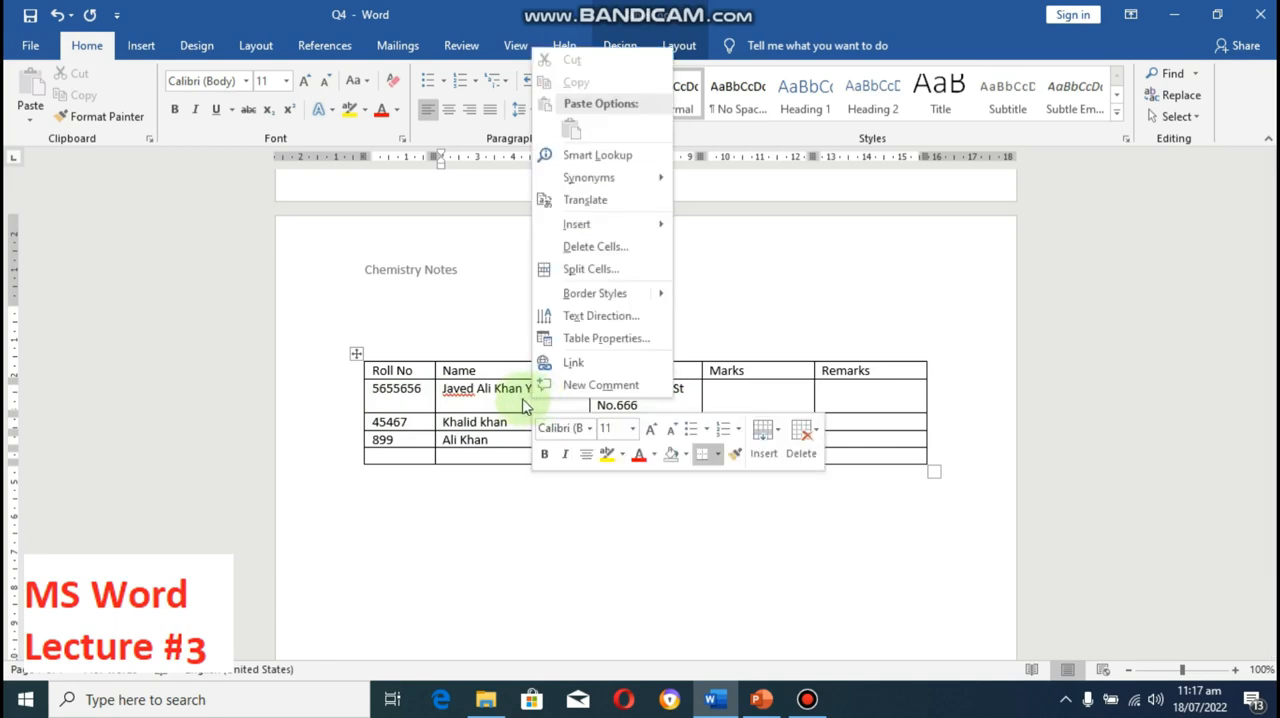
{"action": "key", "text": "Escape"}
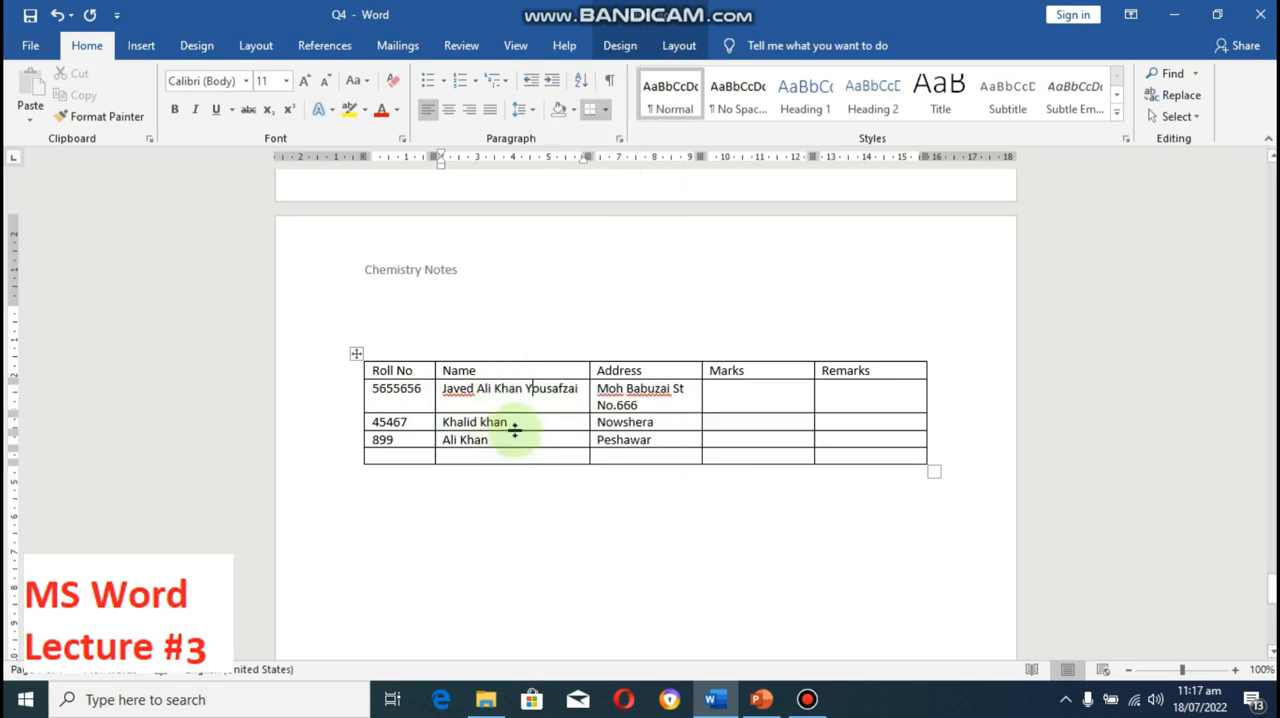
{"action": "right_click", "coordinate": [425, 405]}
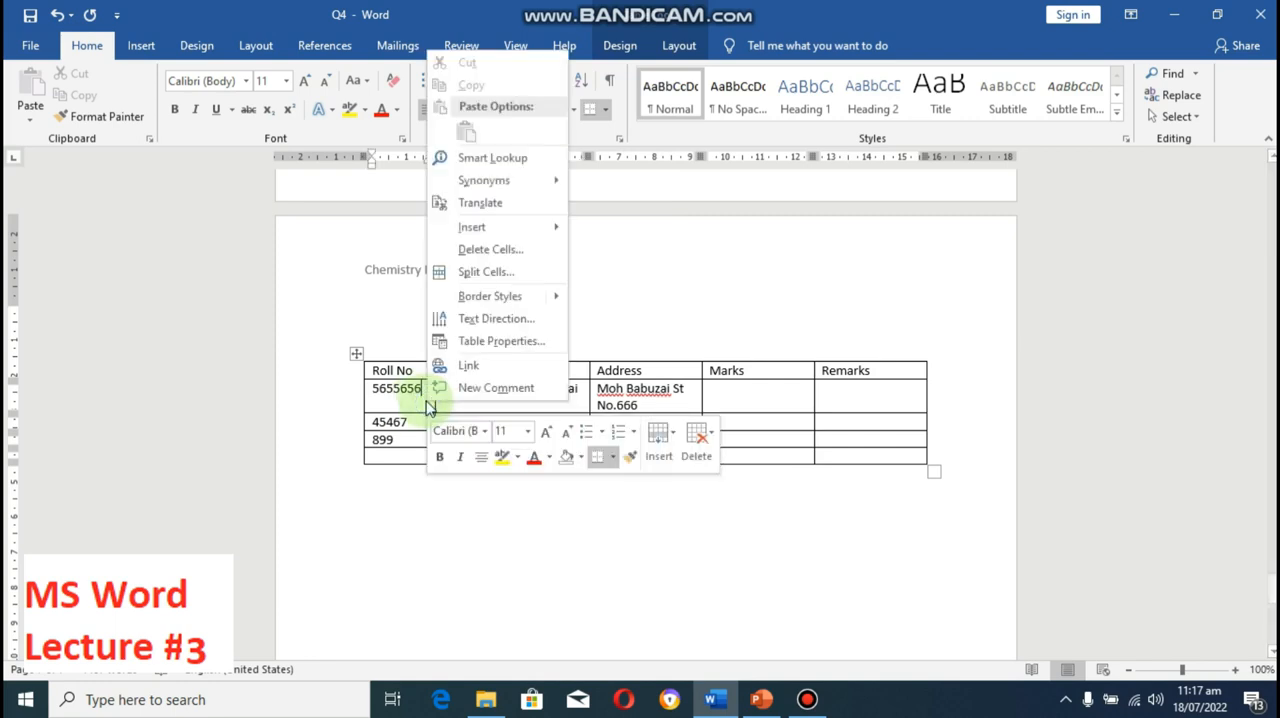
{"action": "key", "text": "Escape"}
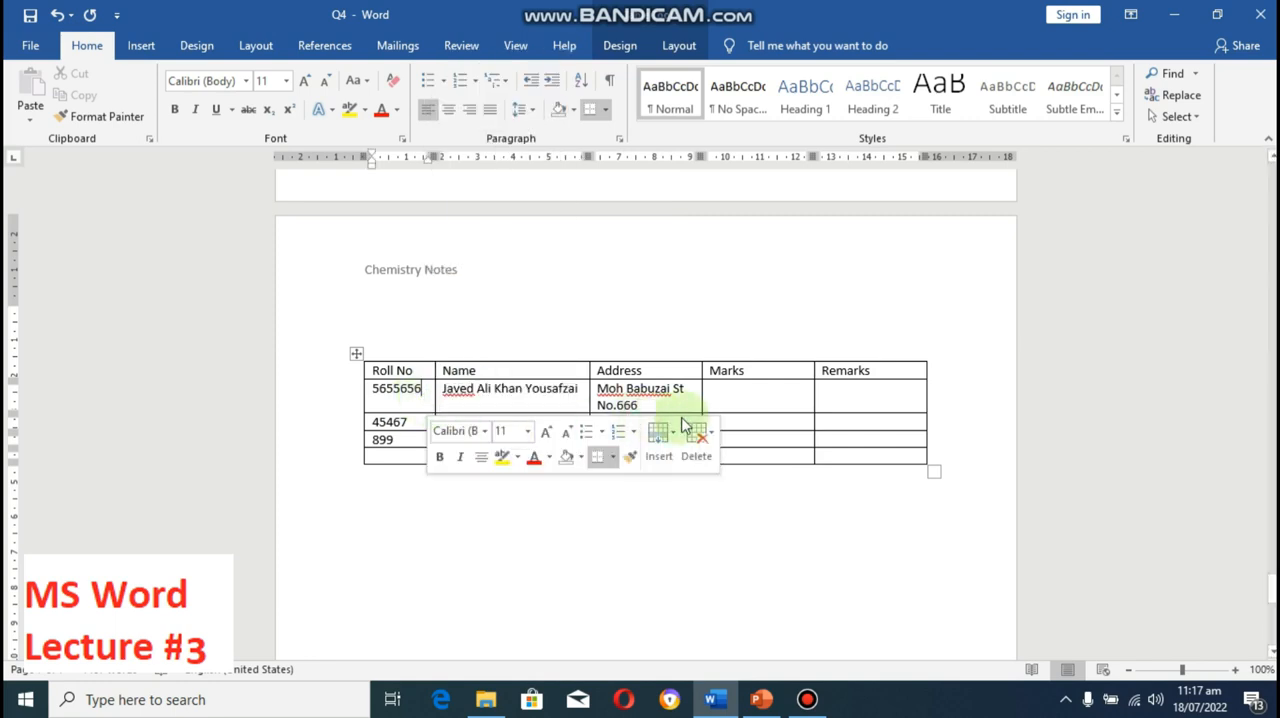
Step: Select the whole table and distribute its rows evenly, leaving the document without saving a copy
{"action": "key", "text": "ctrl+a"}
{"action": "key", "text": "F12"}
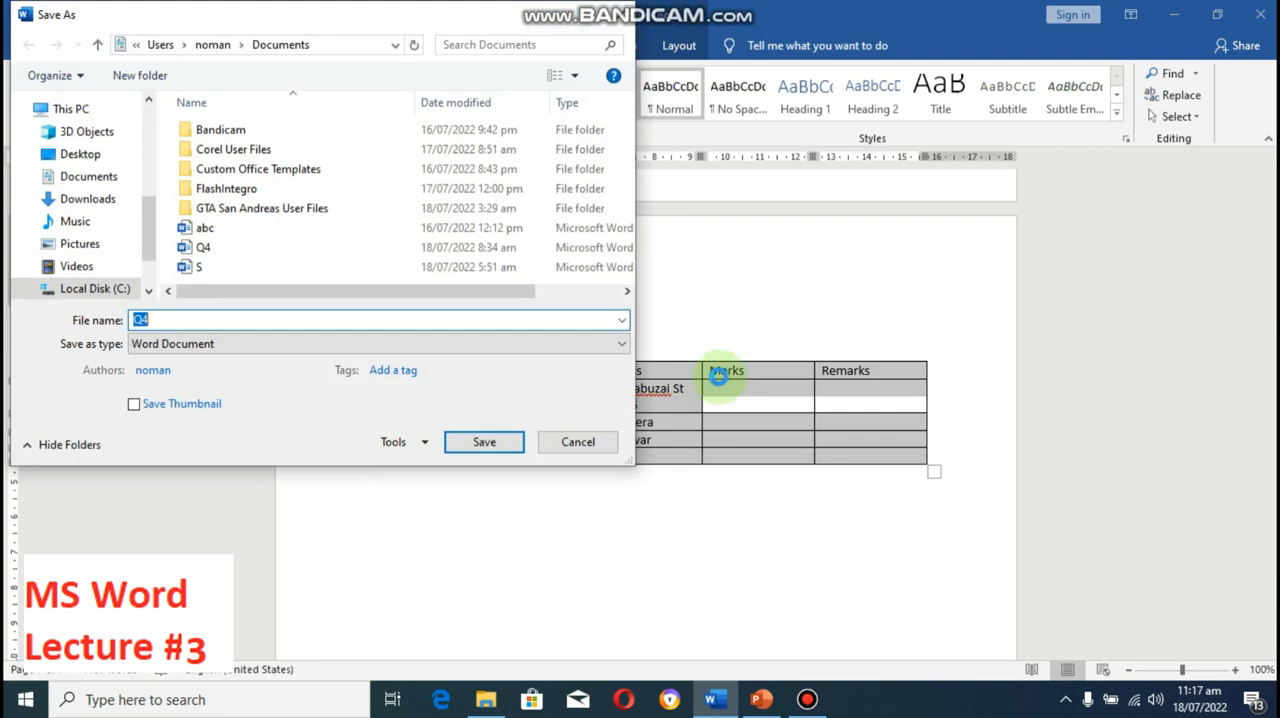
{"action": "left_click", "coordinate": [571, 437]}
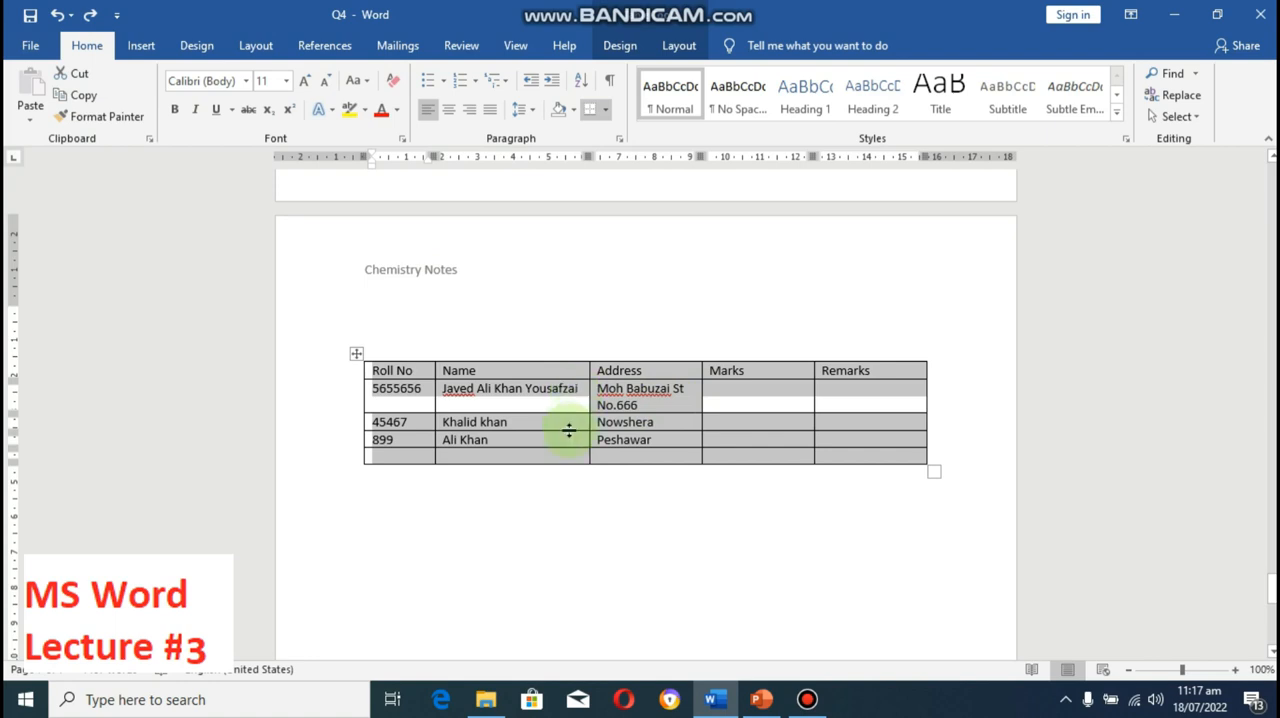
{"action": "right_click", "coordinate": [612, 400]}
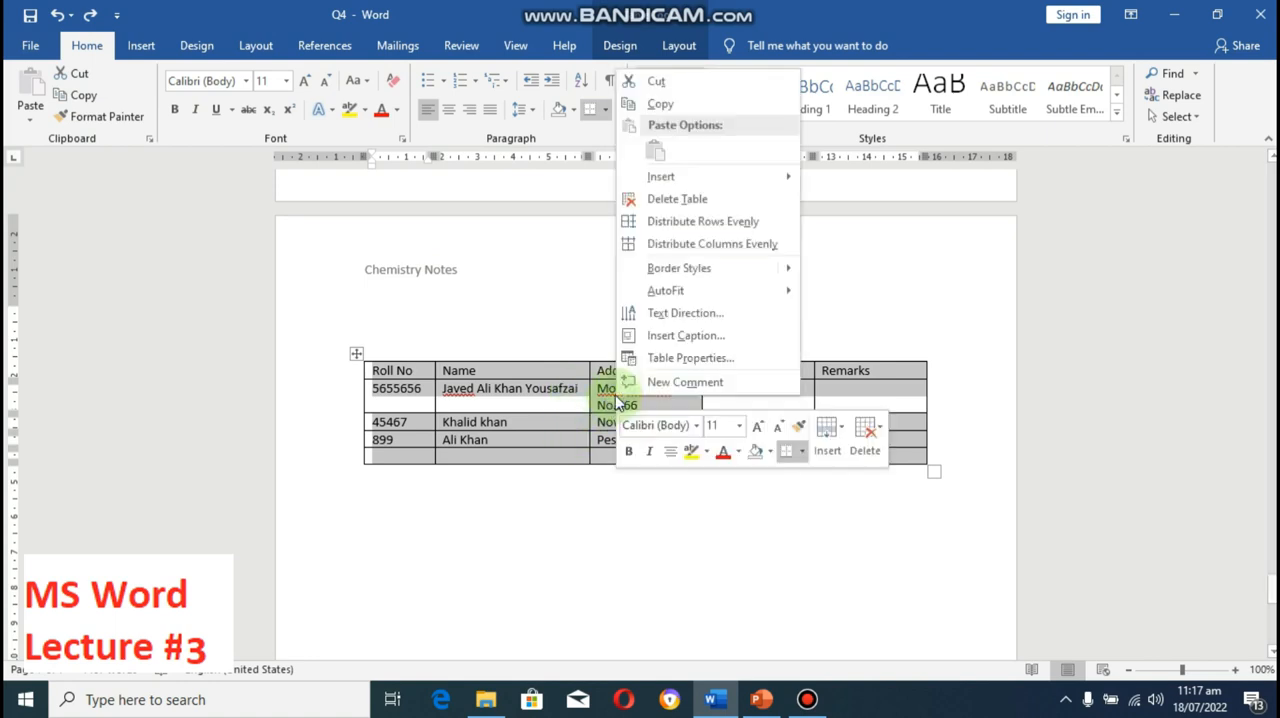
{"action": "left_click", "coordinate": [755, 228]}
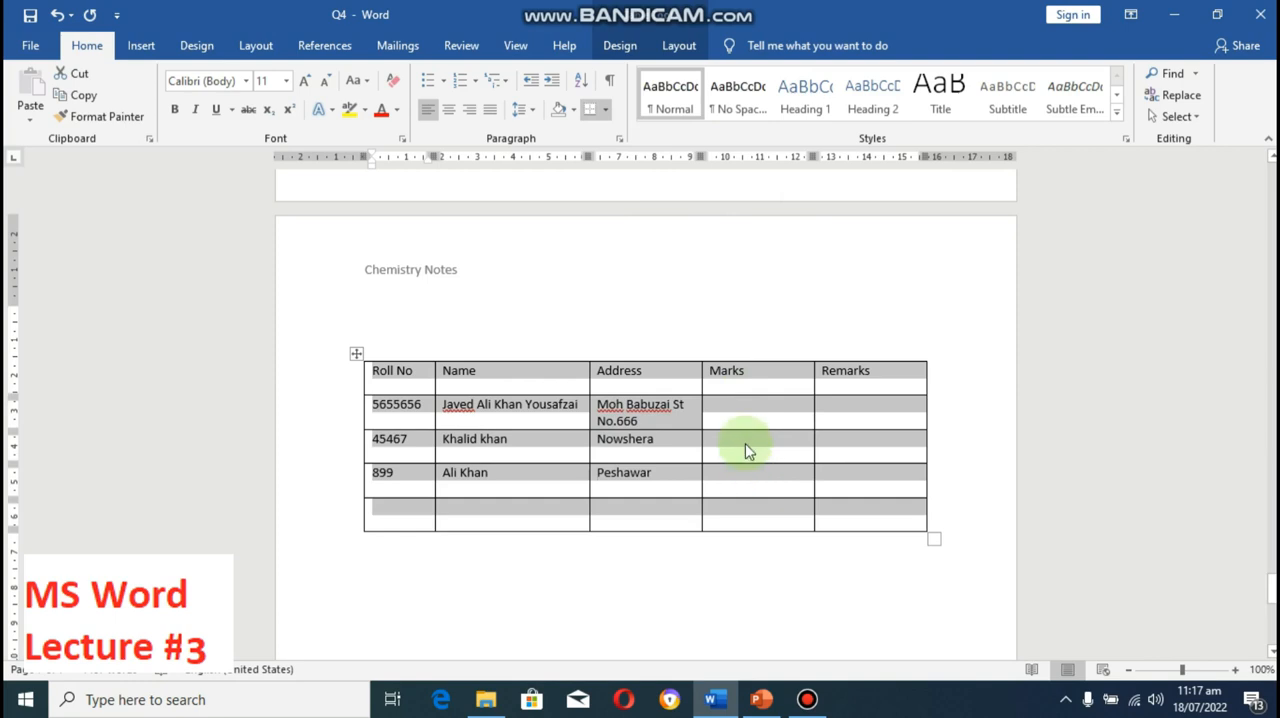
{"action": "left_click", "coordinate": [745, 455]}
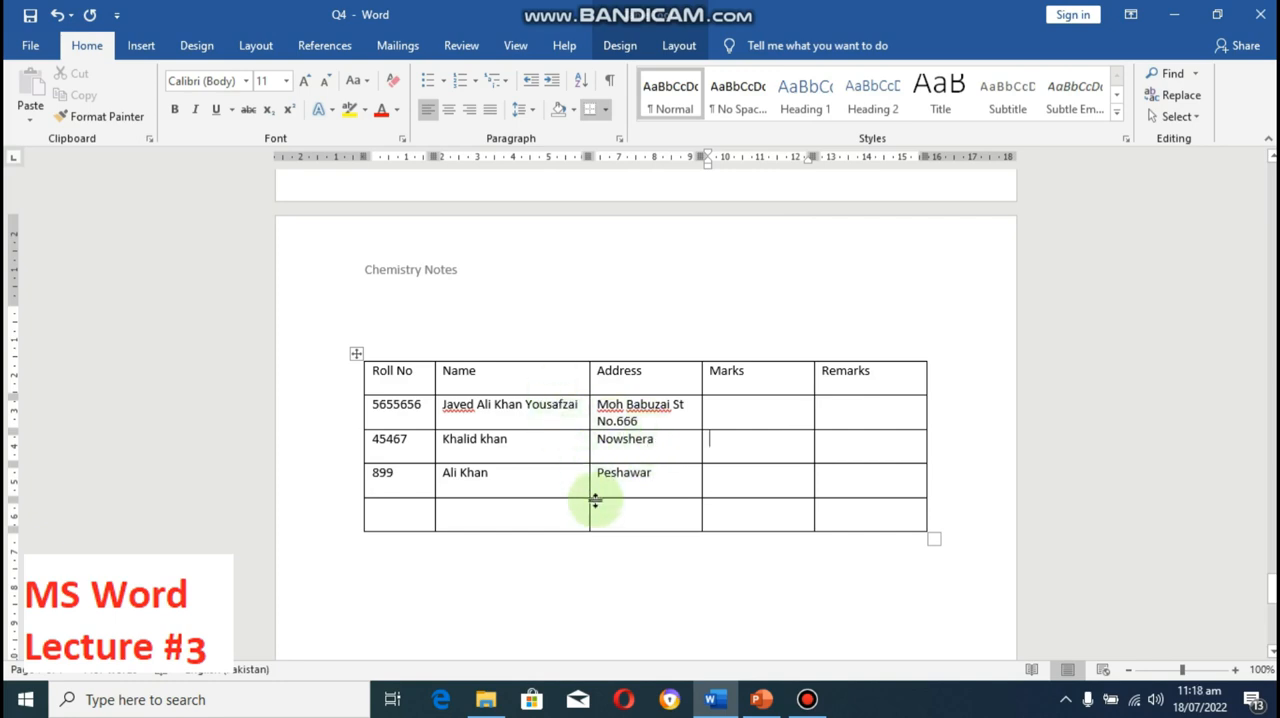
{"action": "left_click", "coordinate": [428, 443]}
{"action": "key", "text": "F12"}
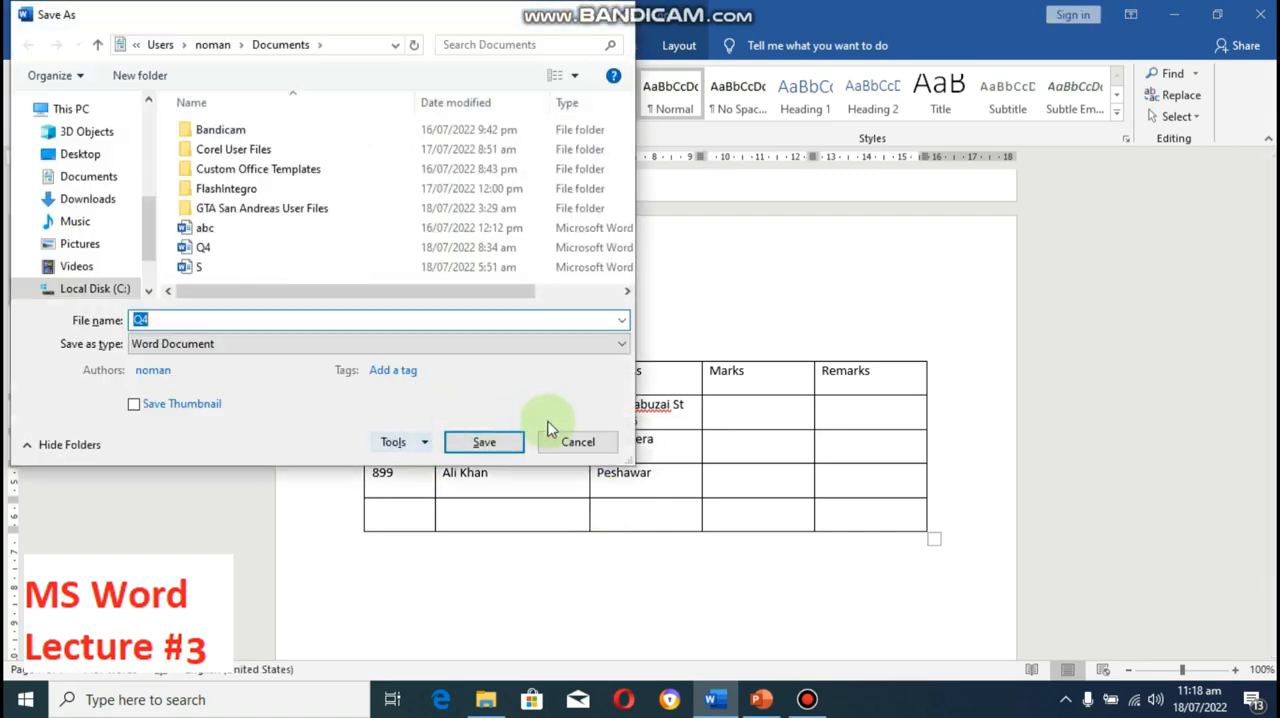
{"action": "left_click", "coordinate": [571, 438]}
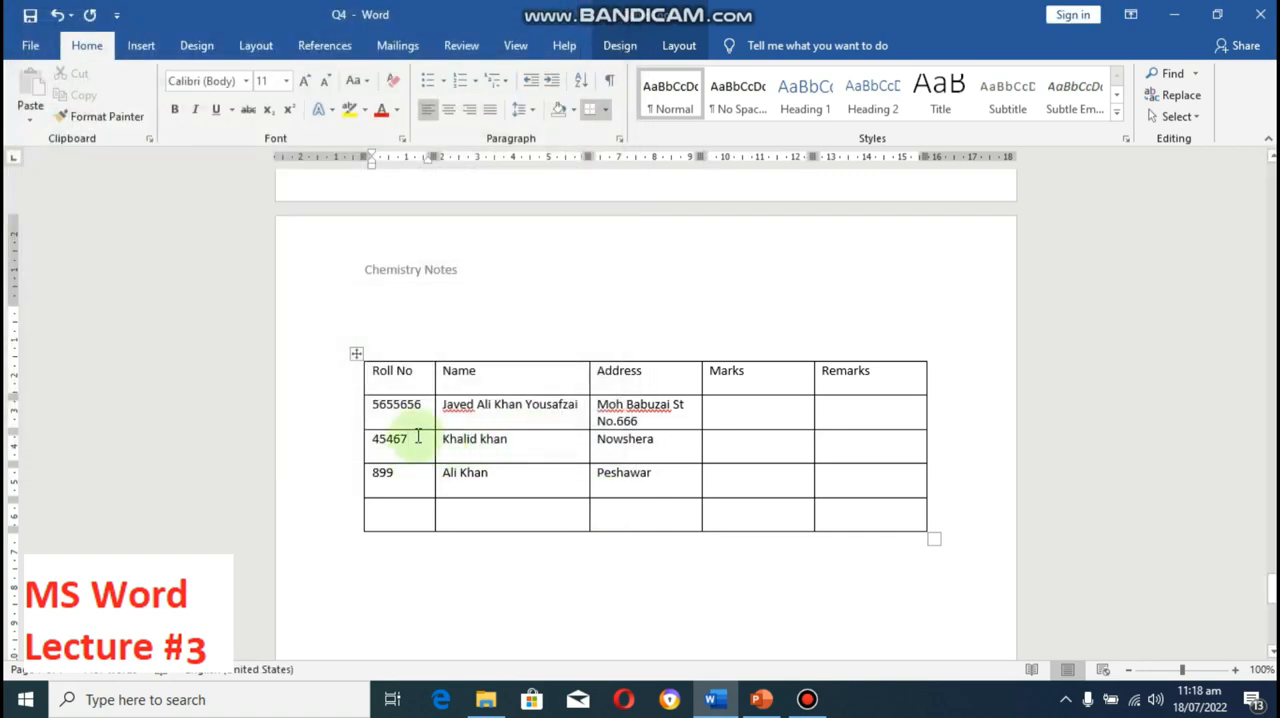
Step: Insert an empty row below the second student's row in the table
{"action": "right_click", "coordinate": [414, 437]}
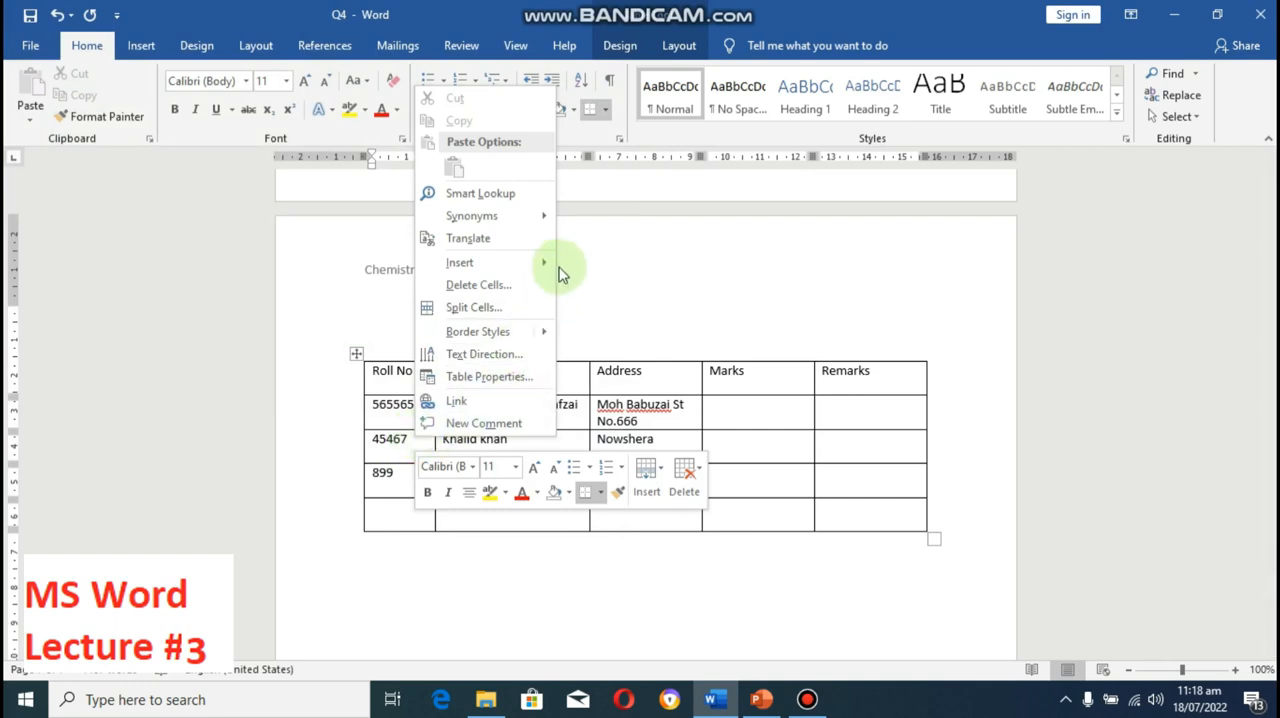
{"action": "mouse_move", "coordinate": [548, 272]}
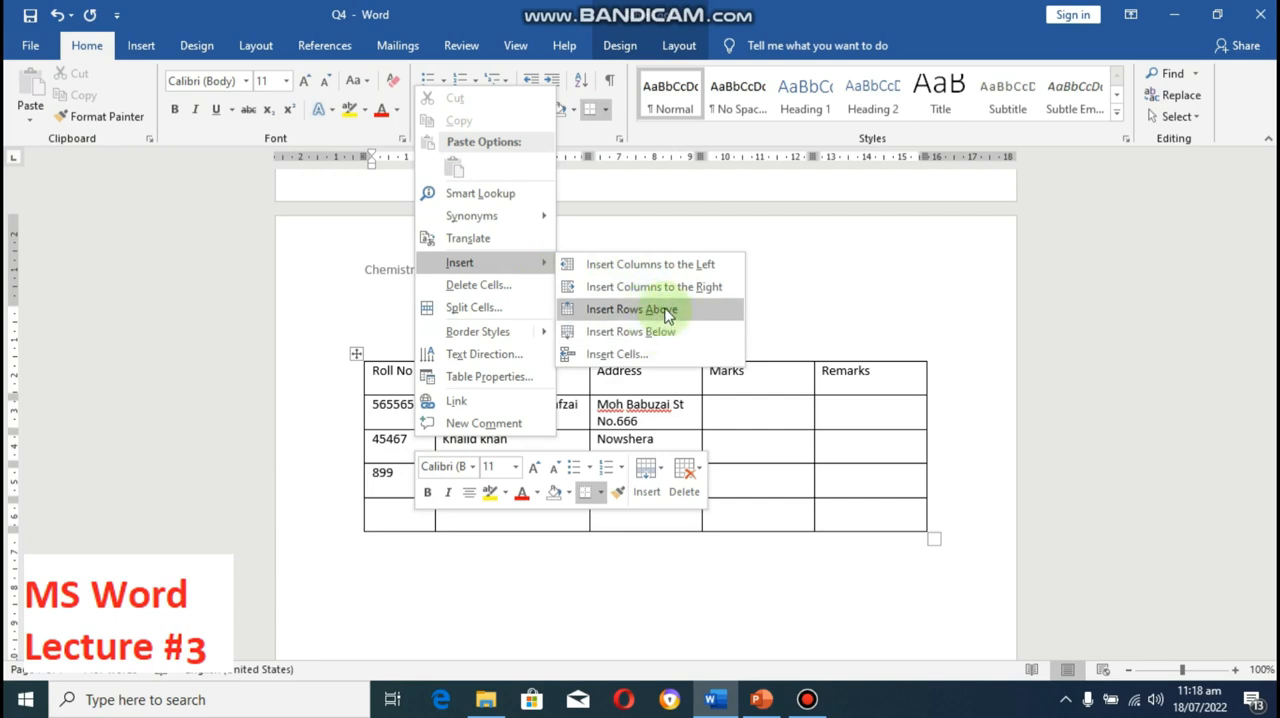
{"action": "left_click", "coordinate": [664, 332]}
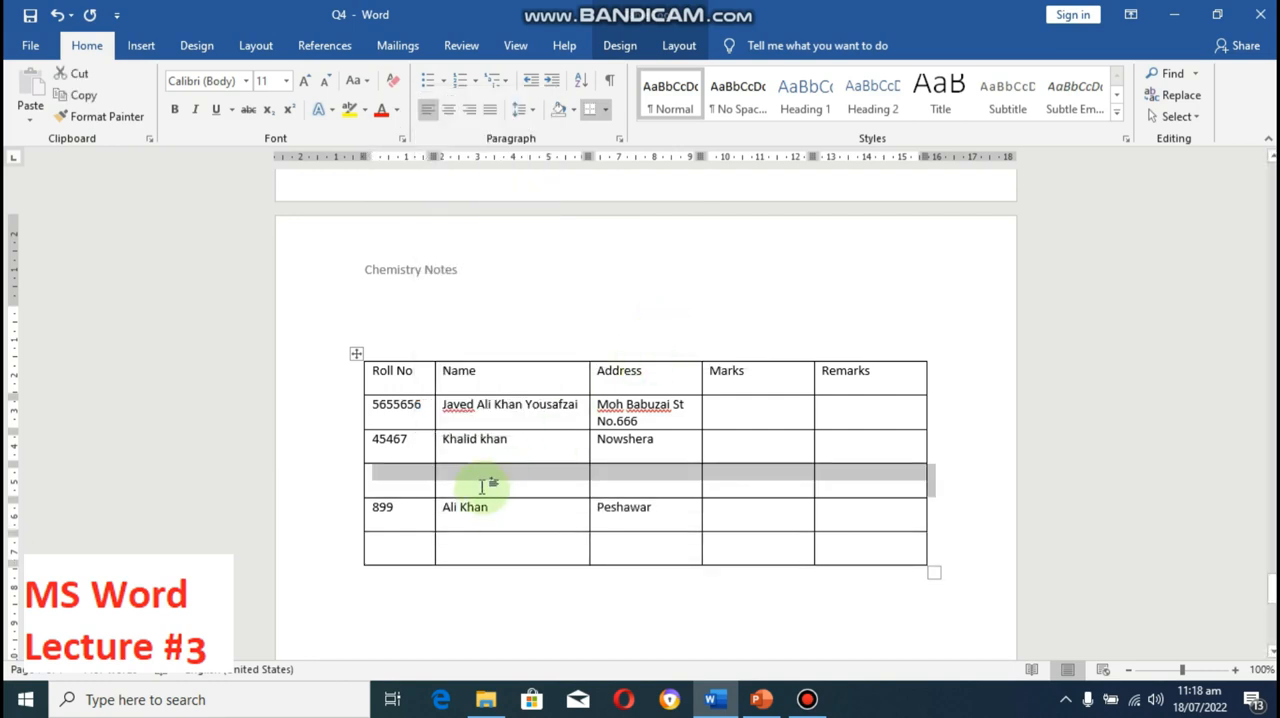
{"action": "left_click", "coordinate": [482, 487]}
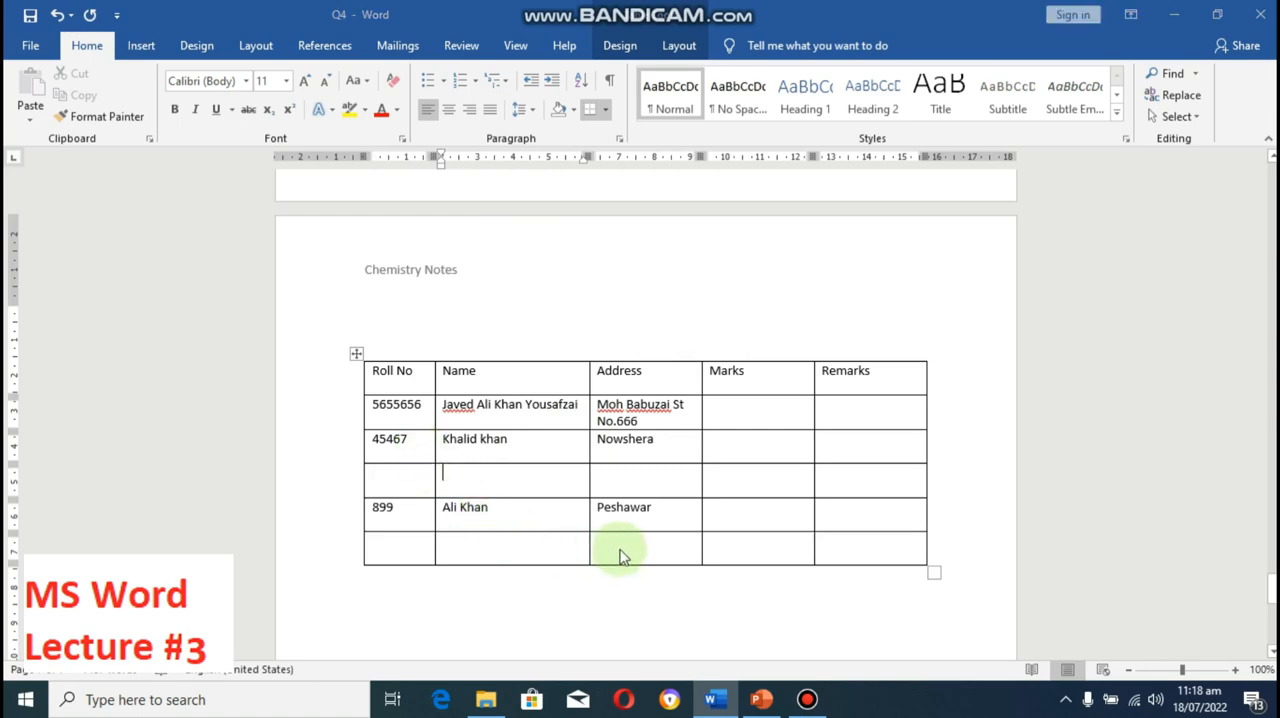
{"action": "key", "text": "F12"}
{"action": "left_click", "coordinate": [584, 446]}
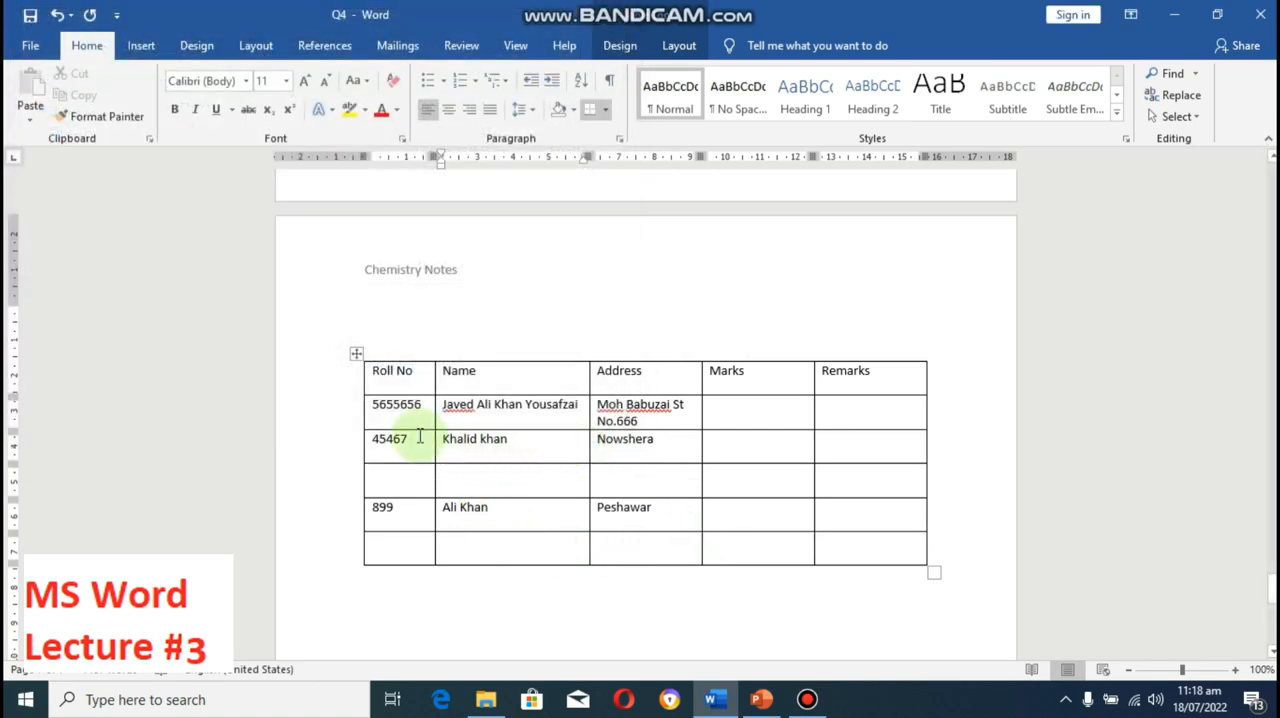
Step: Delete the second student's entire row from the table, using the Delete entire row option
{"action": "left_click", "coordinate": [416, 443]}
{"action": "right_click", "coordinate": [418, 441]}
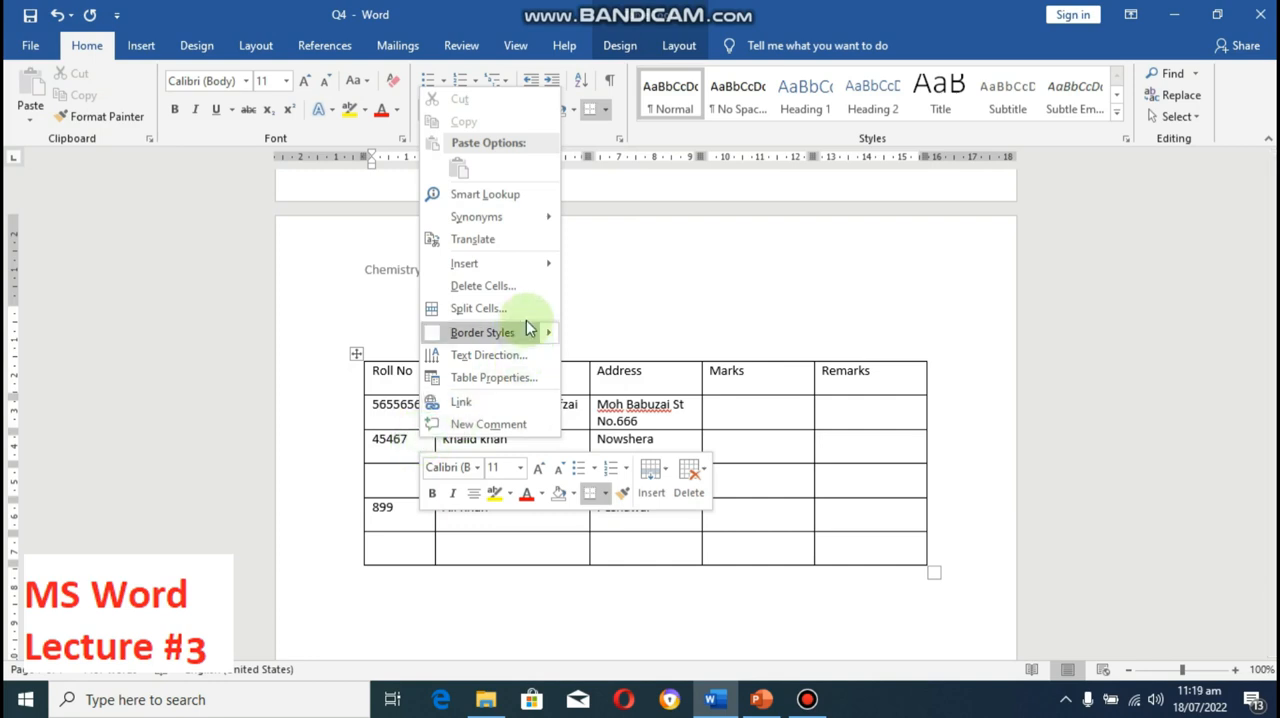
{"action": "left_click", "coordinate": [514, 288]}
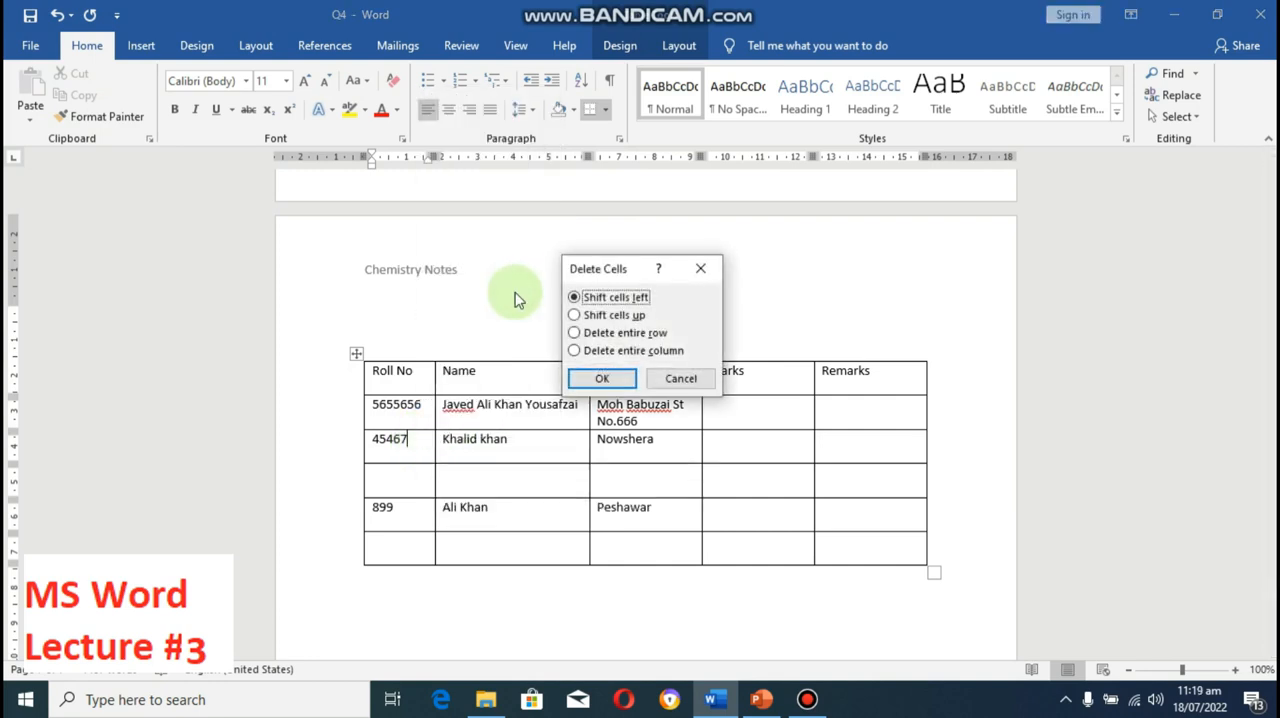
{"action": "left_click", "coordinate": [587, 334]}
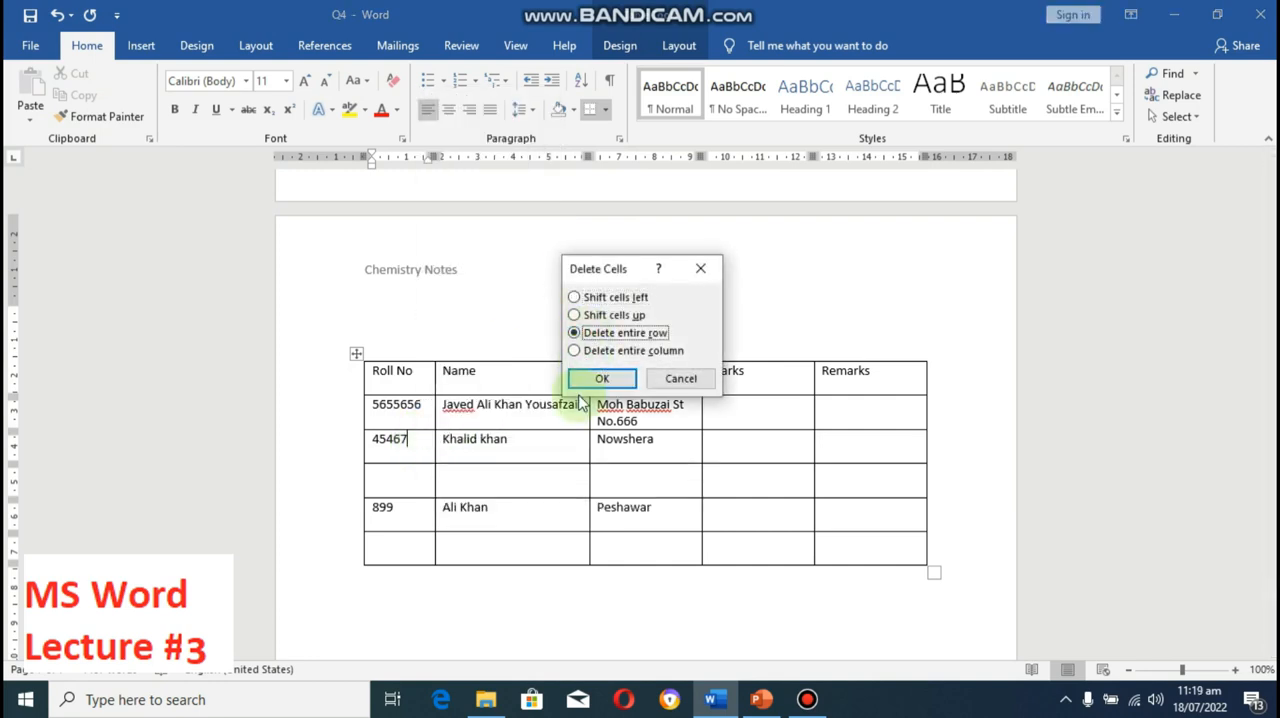
{"action": "left_click", "coordinate": [584, 378]}
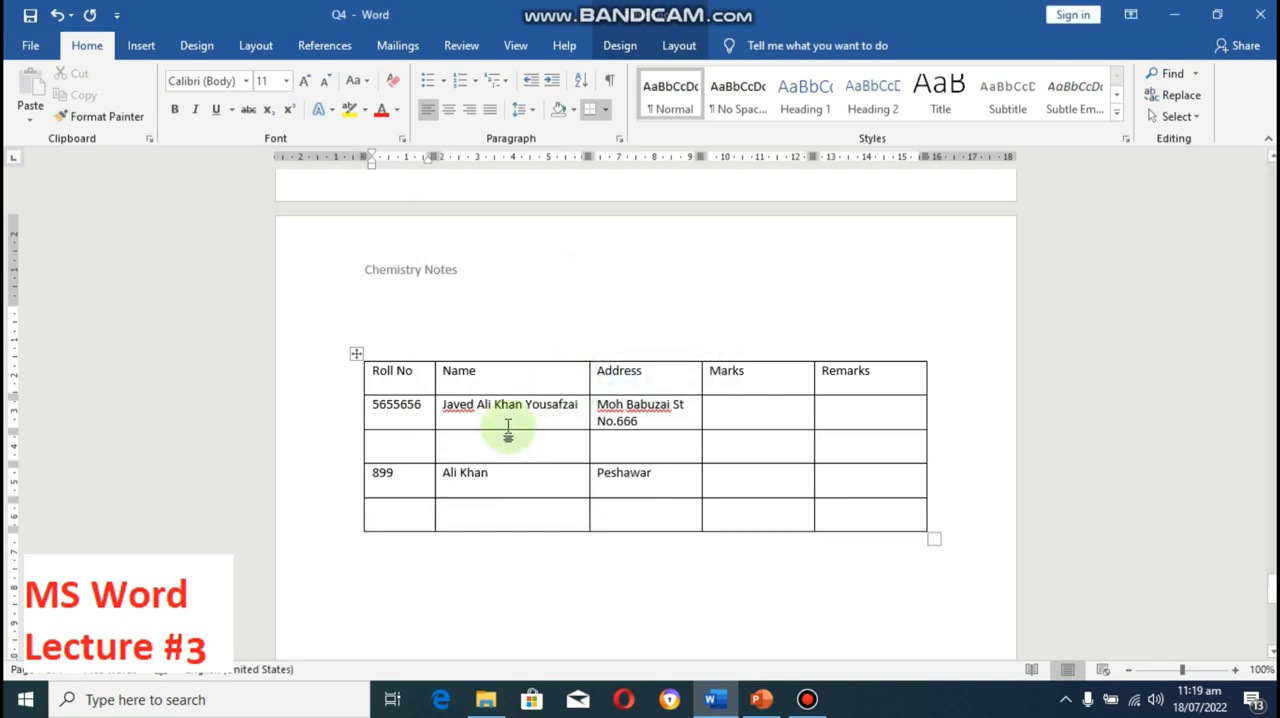
{"action": "key", "text": "F12"}
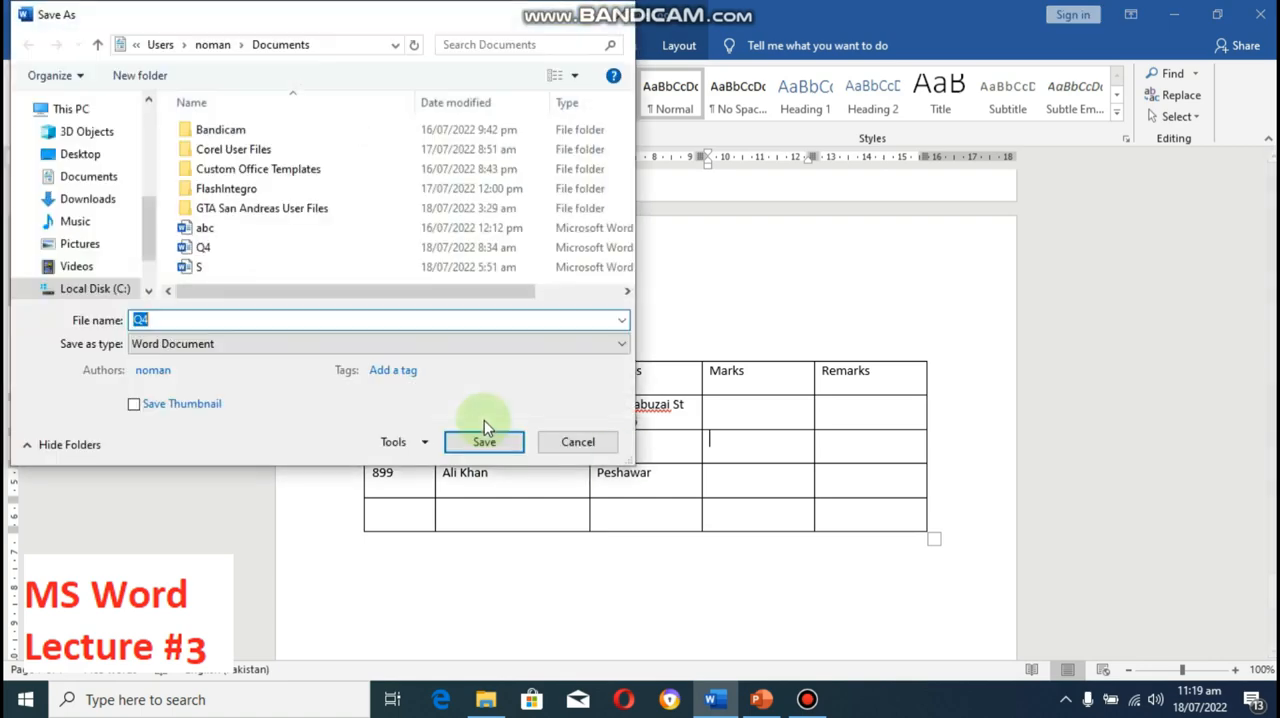
{"action": "left_click", "coordinate": [578, 442]}
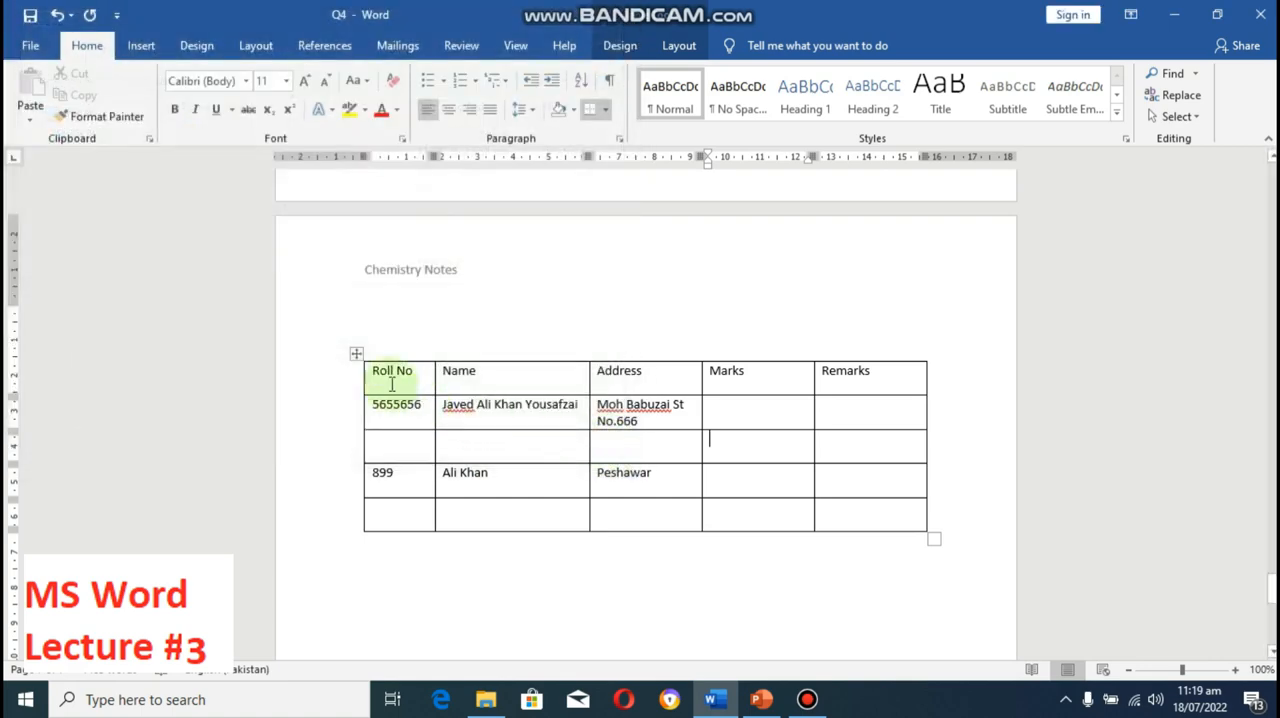
Step: Select the heading row from Roll No to Remarks and set its text direction to vertical, reading upward
{"action": "left_click_drag", "start_coordinate": [372, 372], "coordinate": [877, 372]}
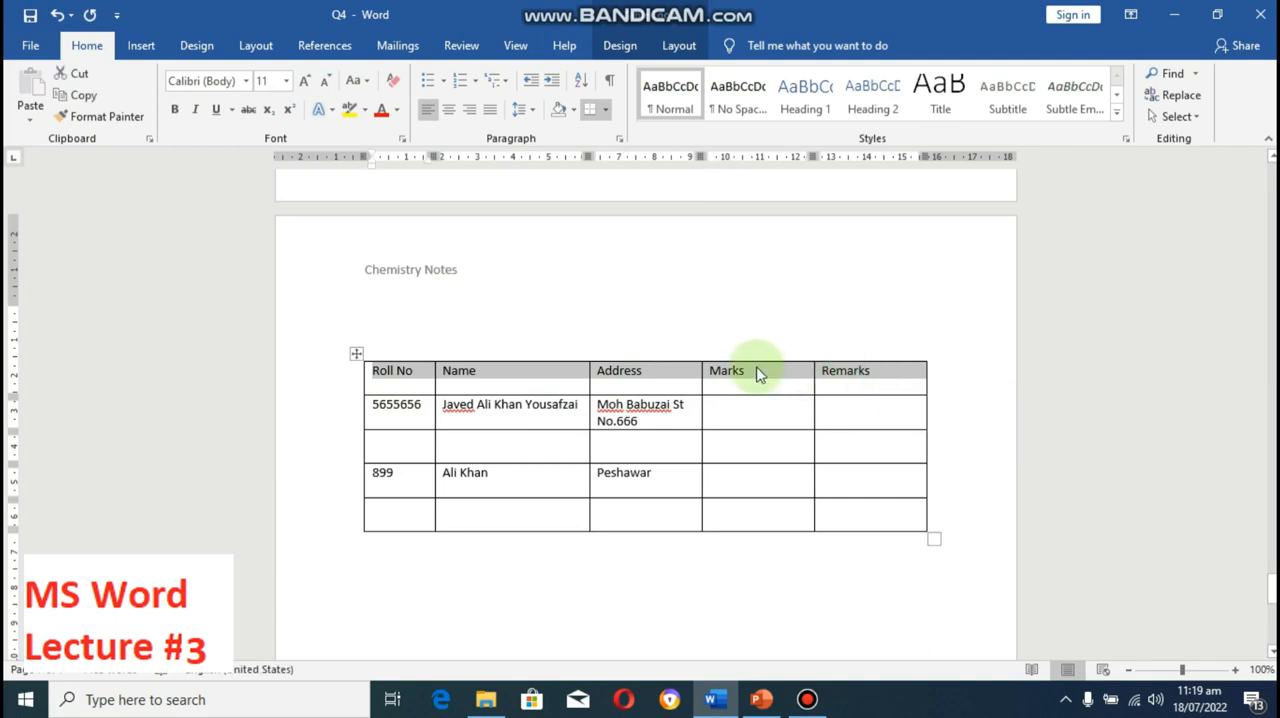
{"action": "right_click", "coordinate": [757, 372]}
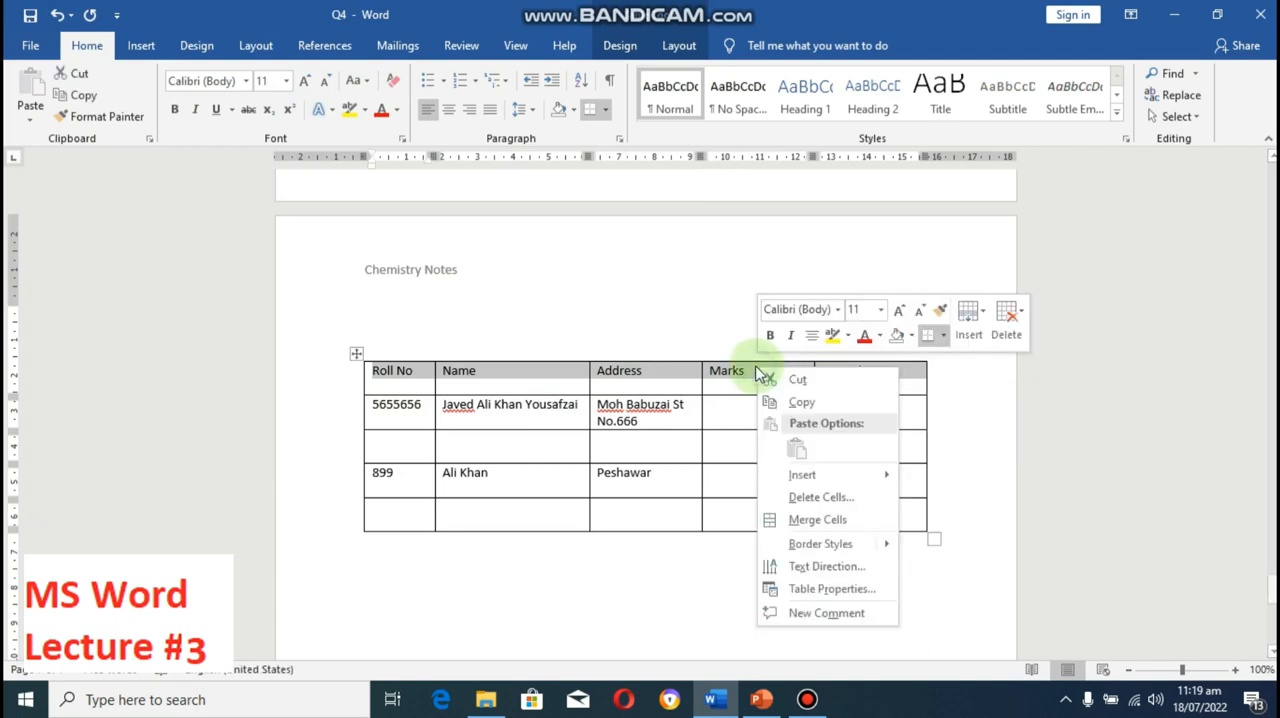
{"action": "left_click", "coordinate": [810, 567]}
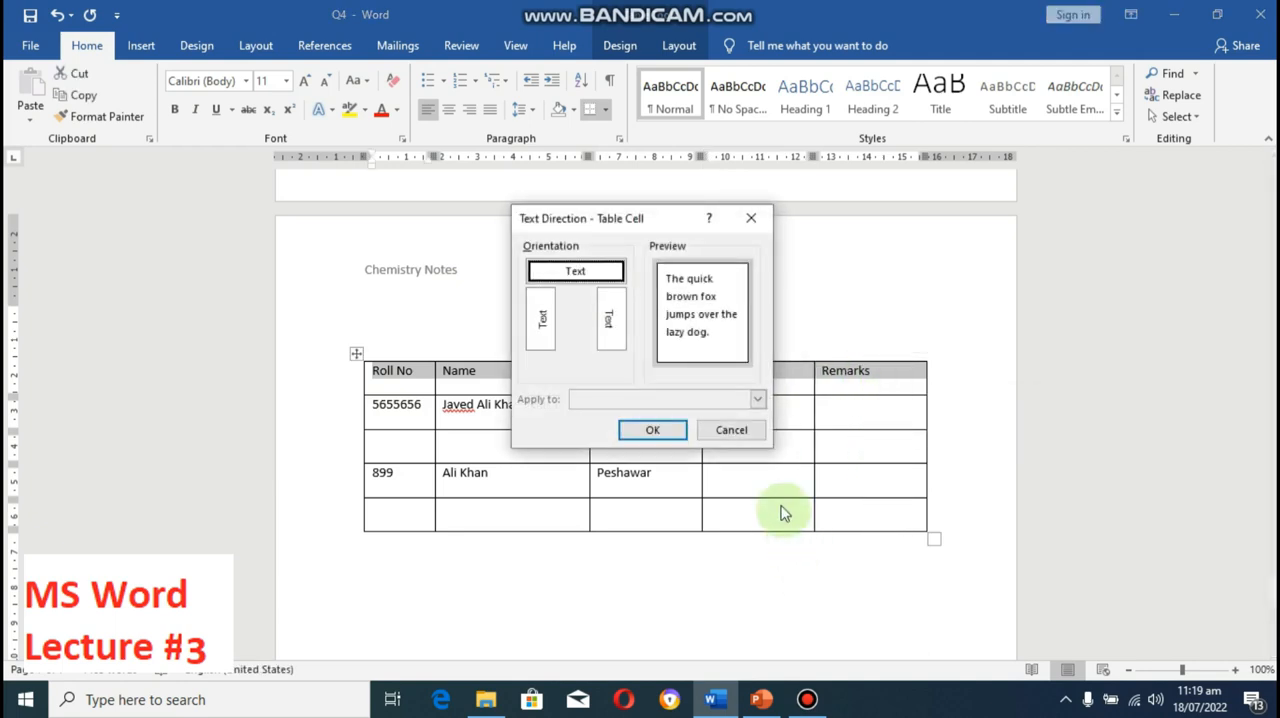
{"action": "left_click", "coordinate": [542, 320]}
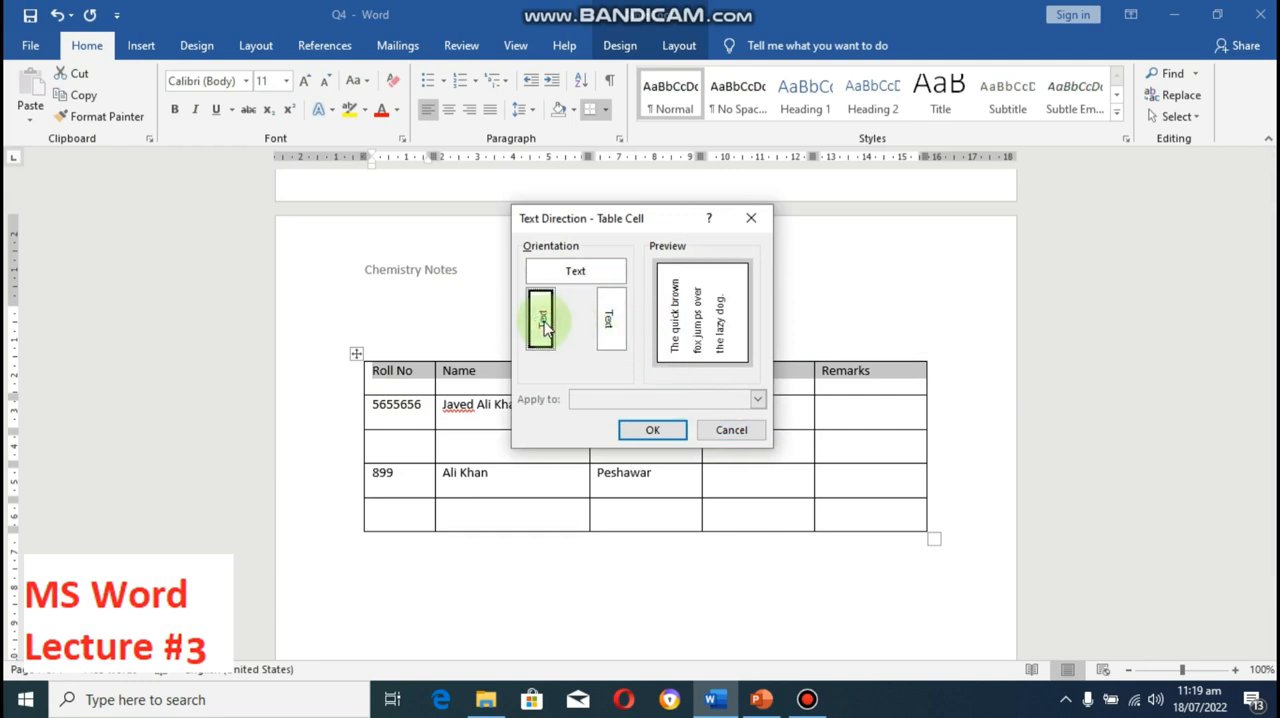
{"action": "left_click", "coordinate": [648, 431]}
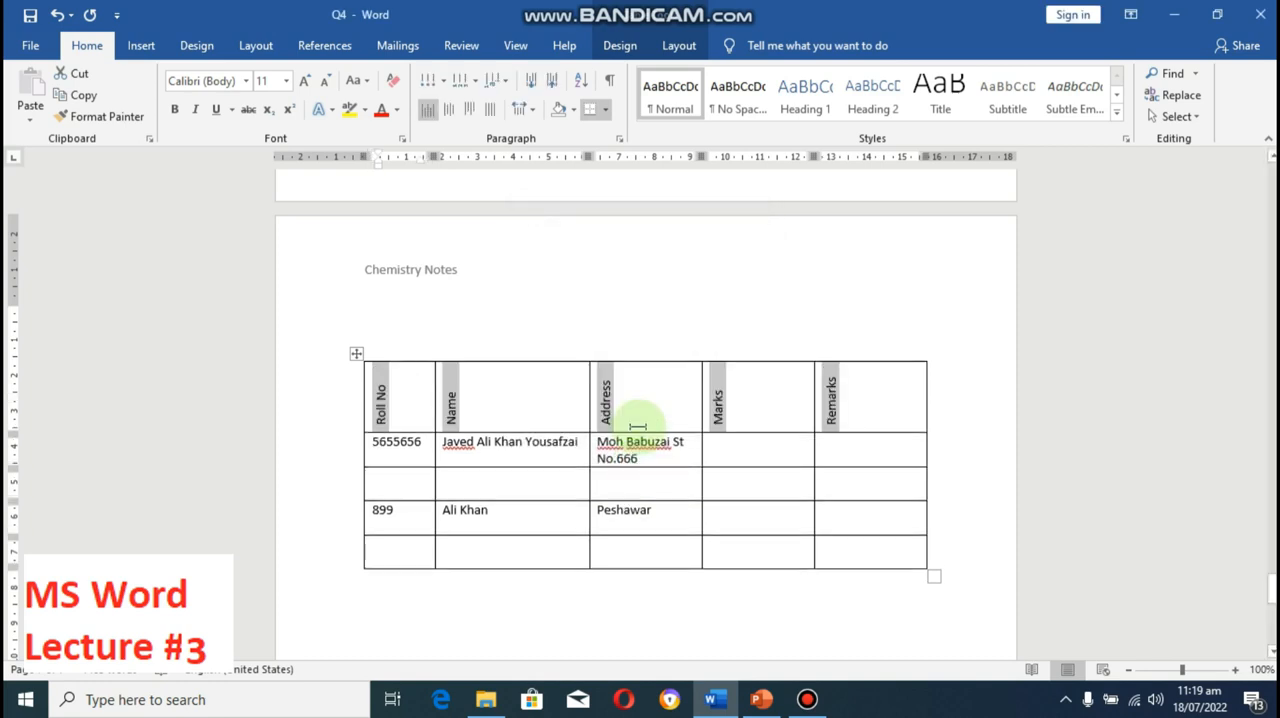
Step: Try the downward-reading vertical text direction on the heading row, and undo it
{"action": "right_click", "coordinate": [607, 390]}
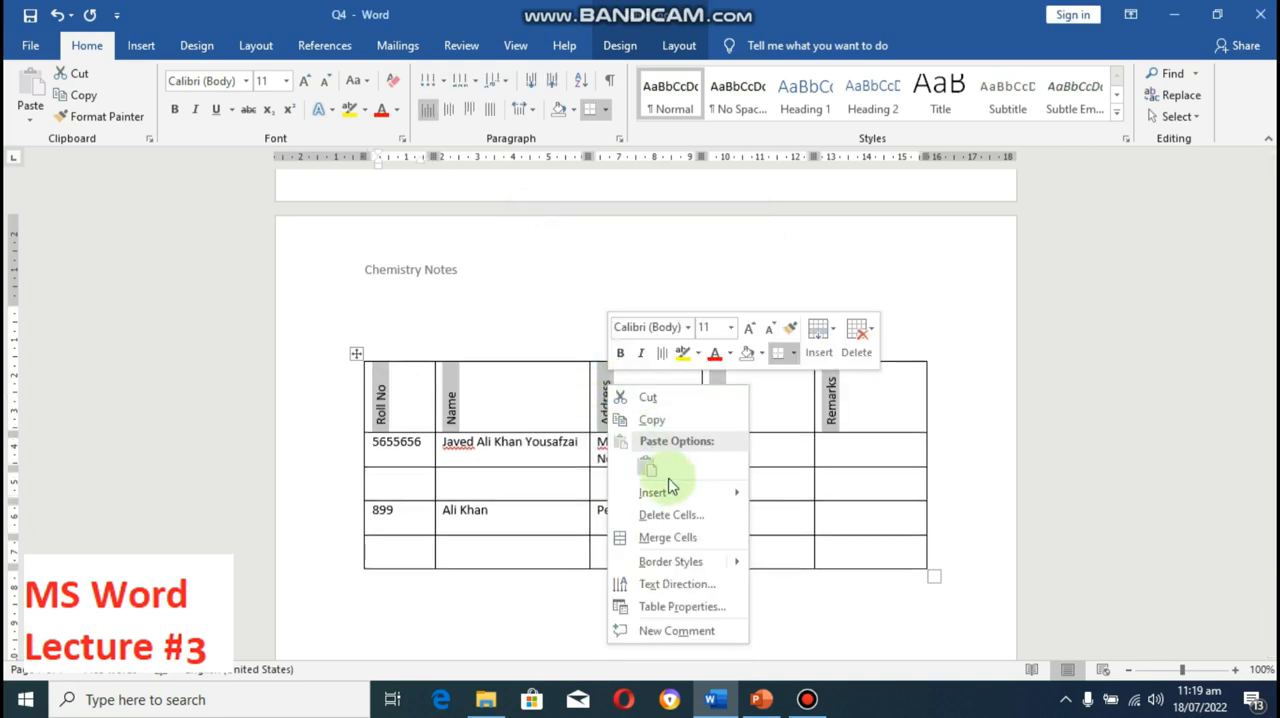
{"action": "left_click", "coordinate": [692, 585]}
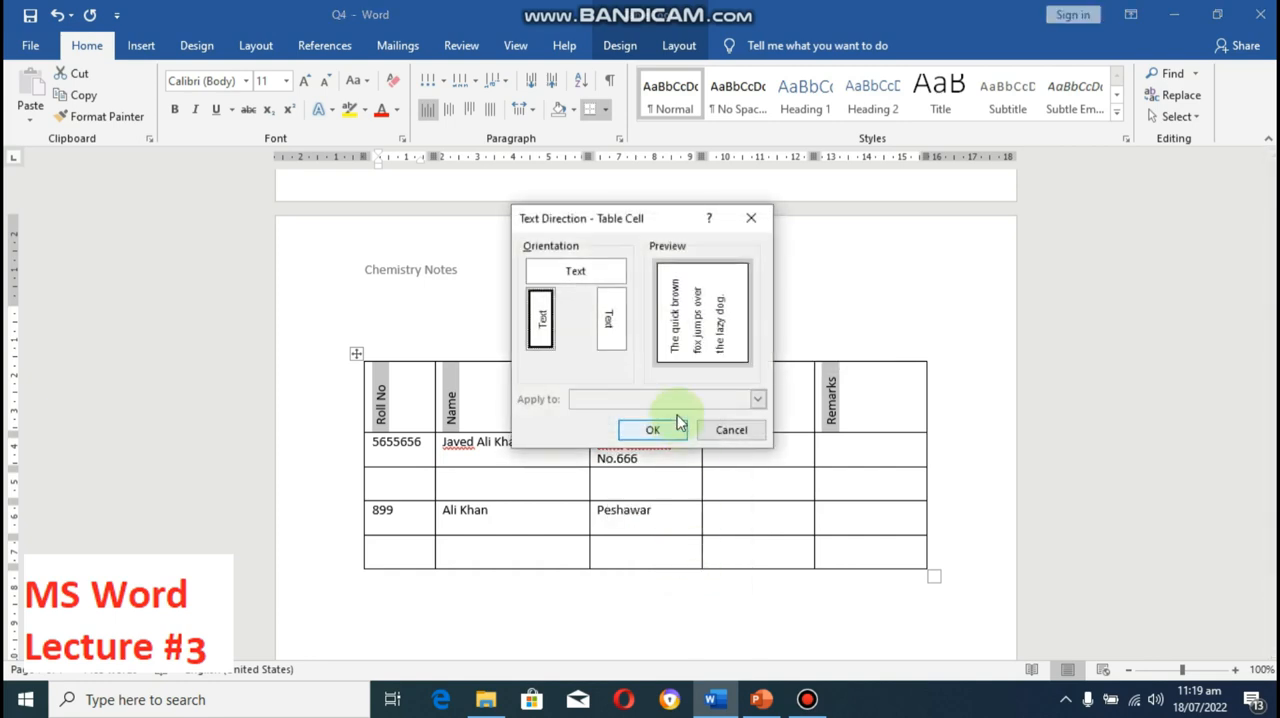
{"action": "left_click", "coordinate": [610, 320]}
{"action": "left_click", "coordinate": [652, 430]}
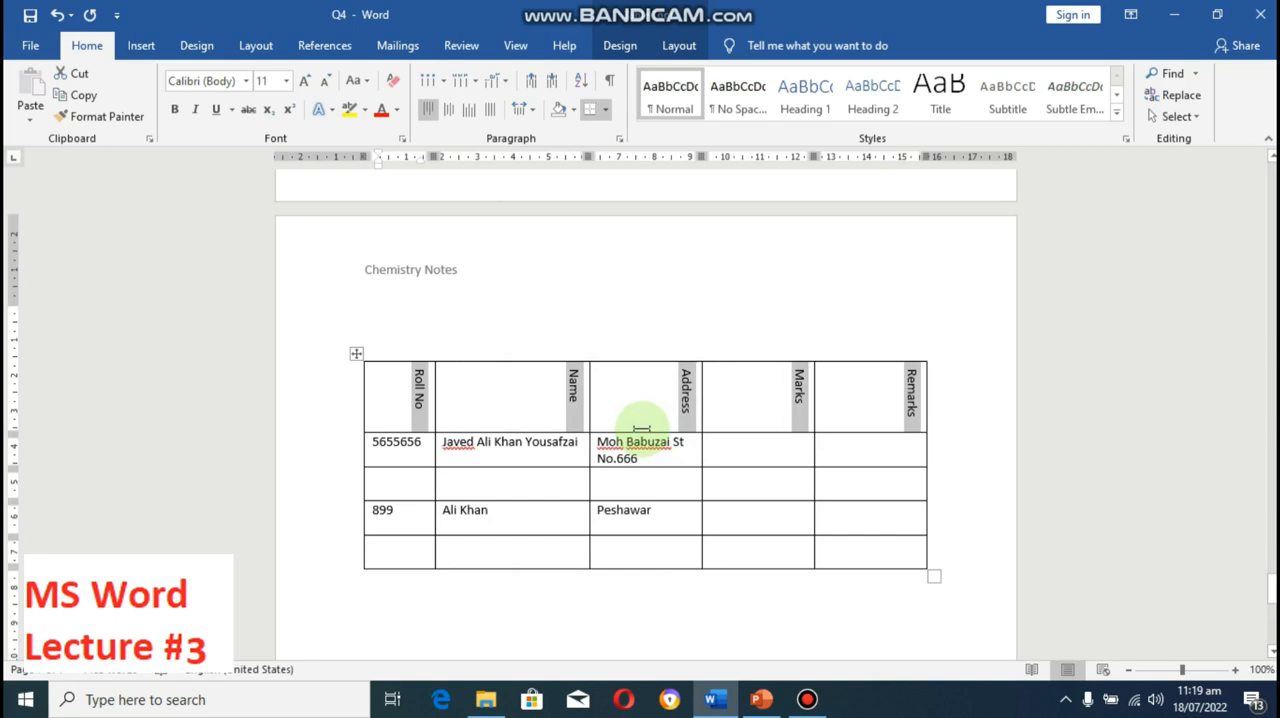
{"action": "key", "text": "ctrl+z"}
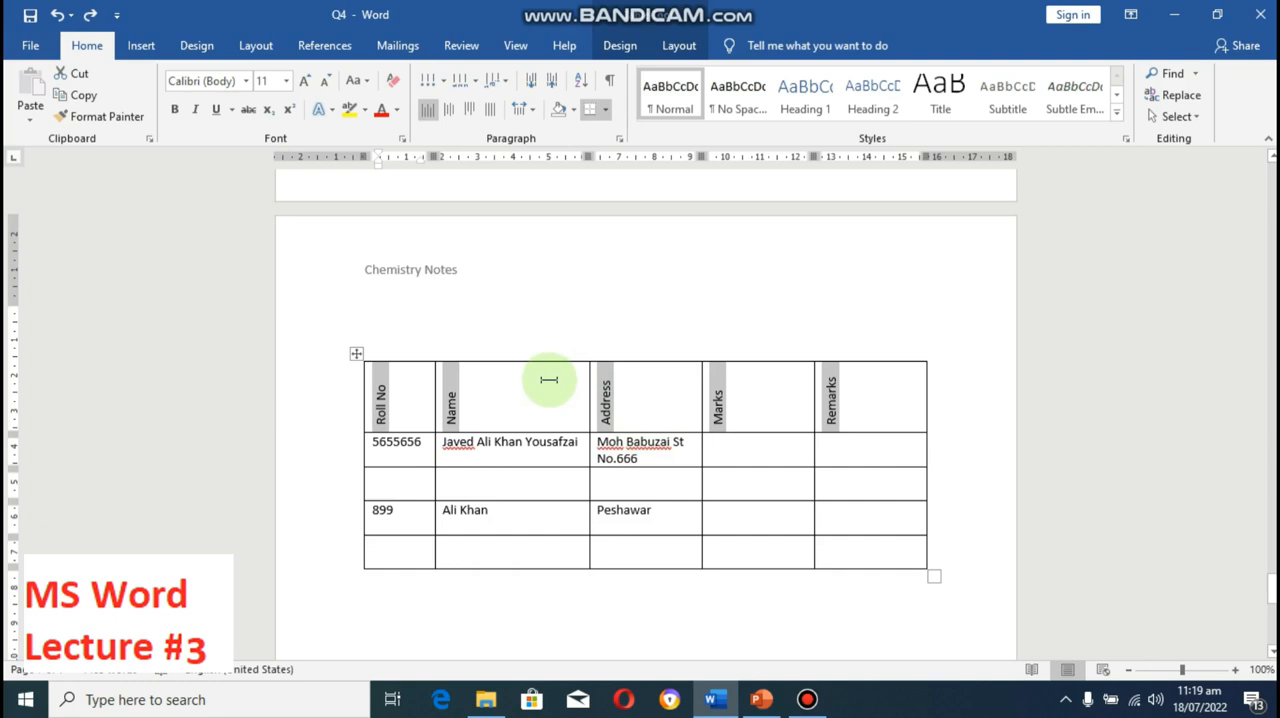
{"action": "key", "text": "ctrl+d"}
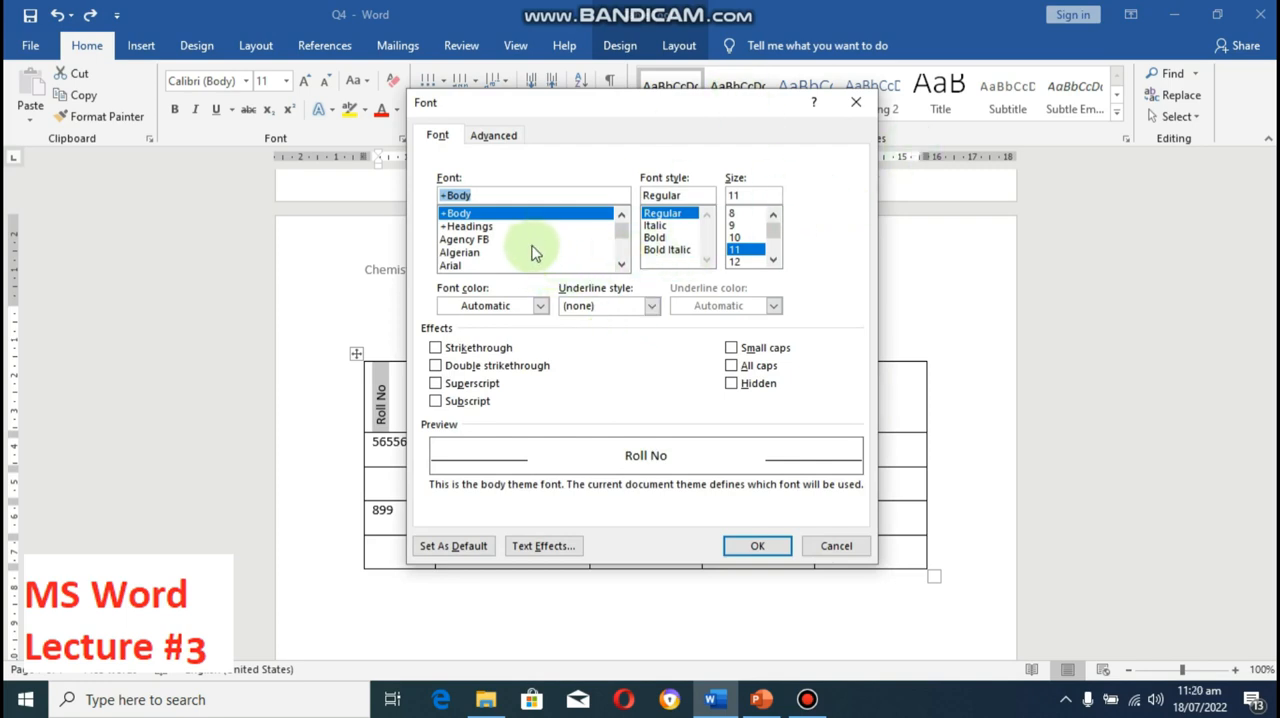
{"action": "left_click", "coordinate": [490, 137]}
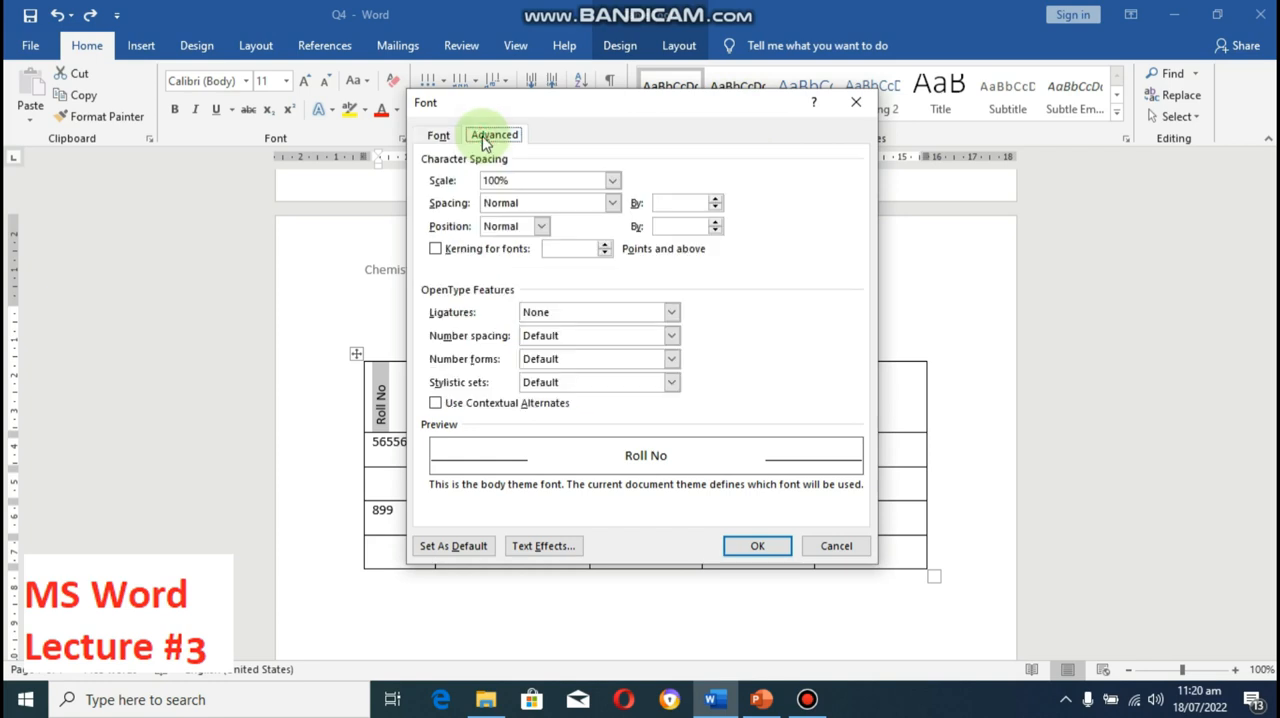
{"action": "left_click", "coordinate": [447, 140]}
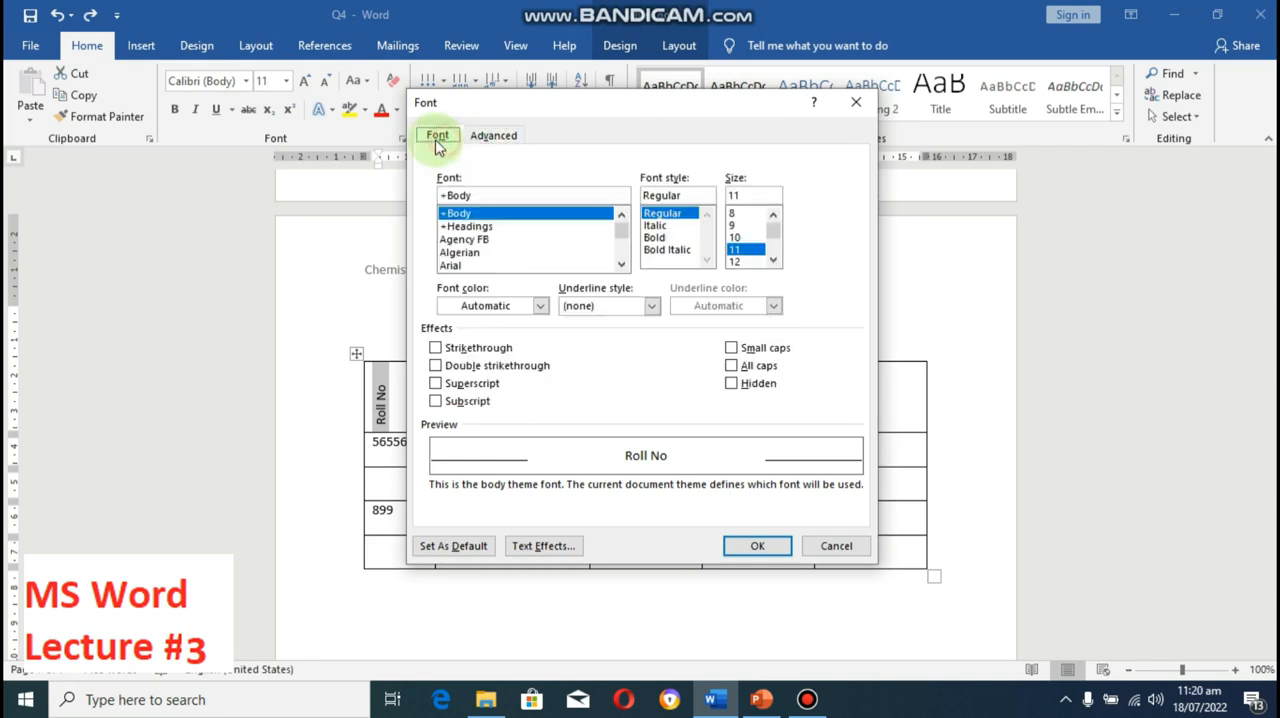
{"action": "left_click", "coordinate": [835, 547]}
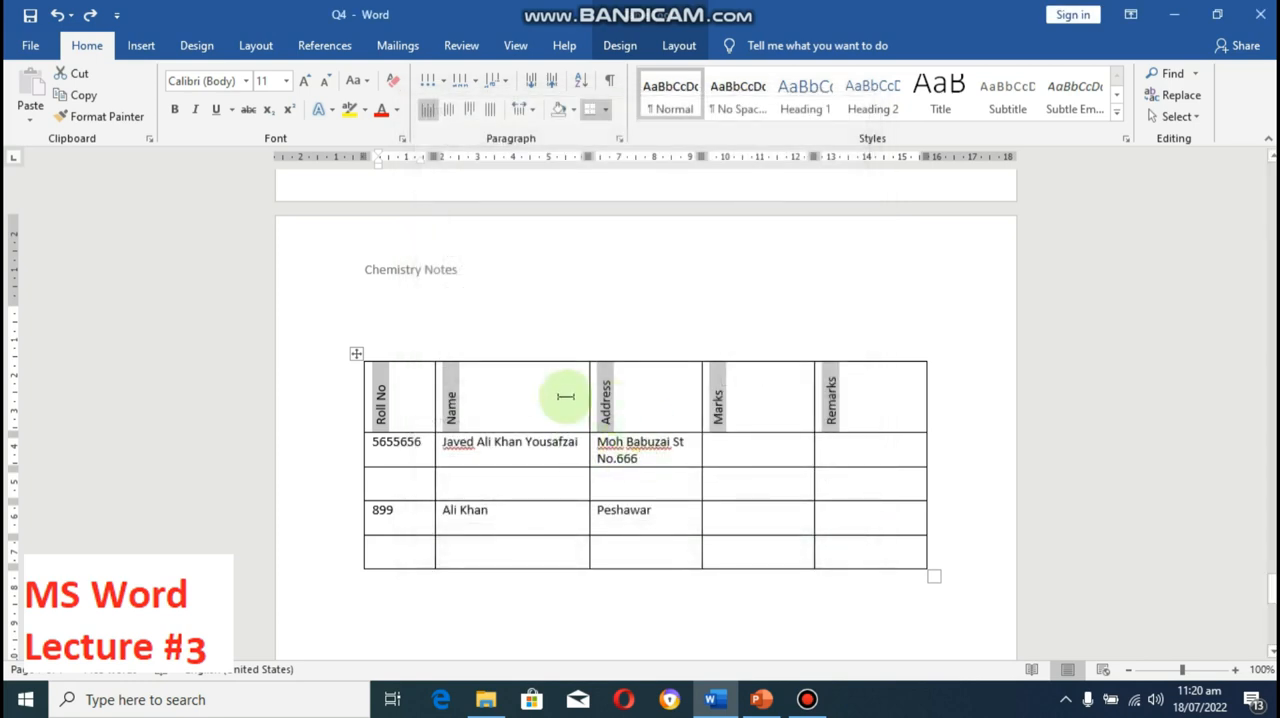
Step: Undo the heading row's vertical text direction
{"action": "left_click", "coordinate": [671, 457]}
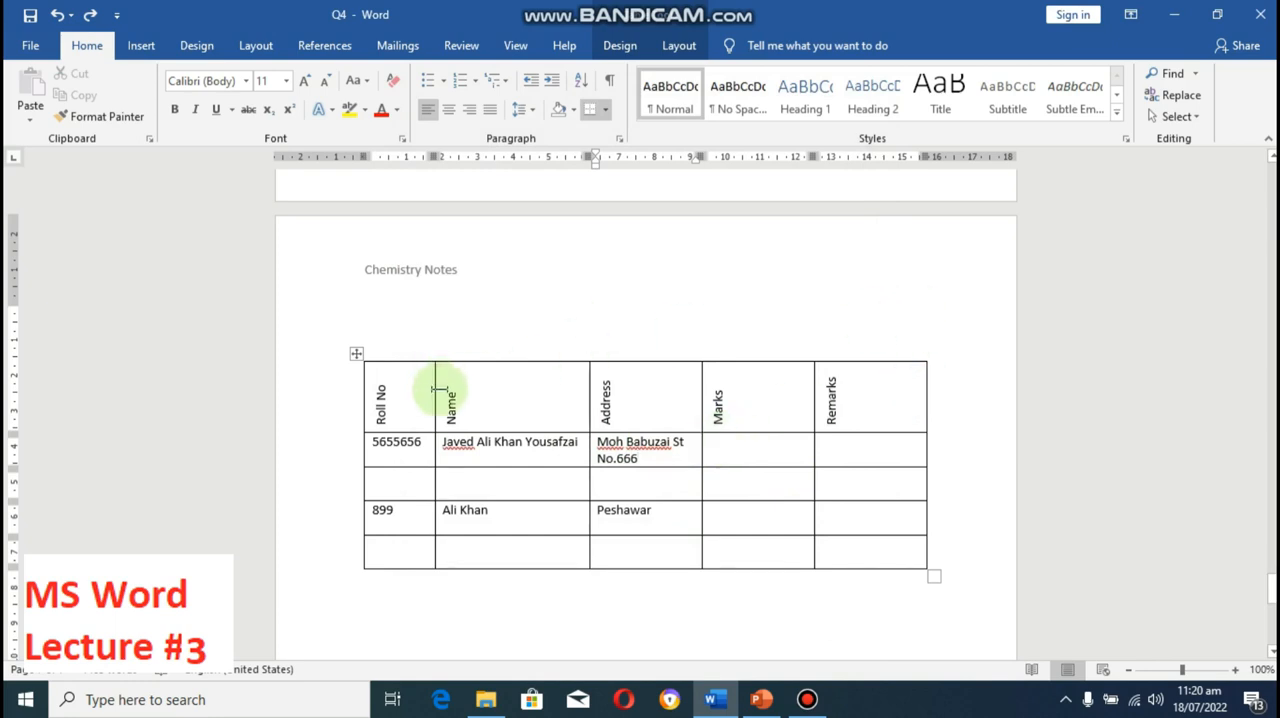
{"action": "key", "text": "ctrl+z"}
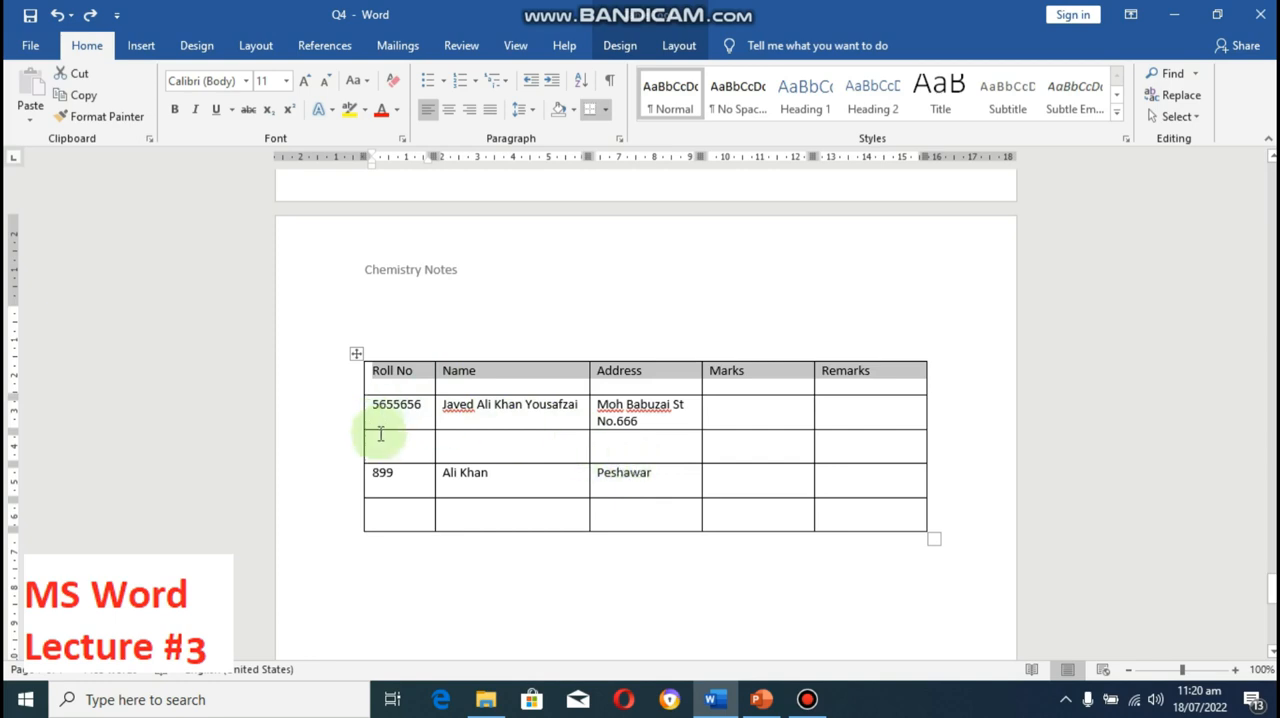
Step: Remove all borders from the empty row between the two remaining students by applying No Border
{"action": "left_click_drag", "start_coordinate": [380, 440], "coordinate": [862, 441]}
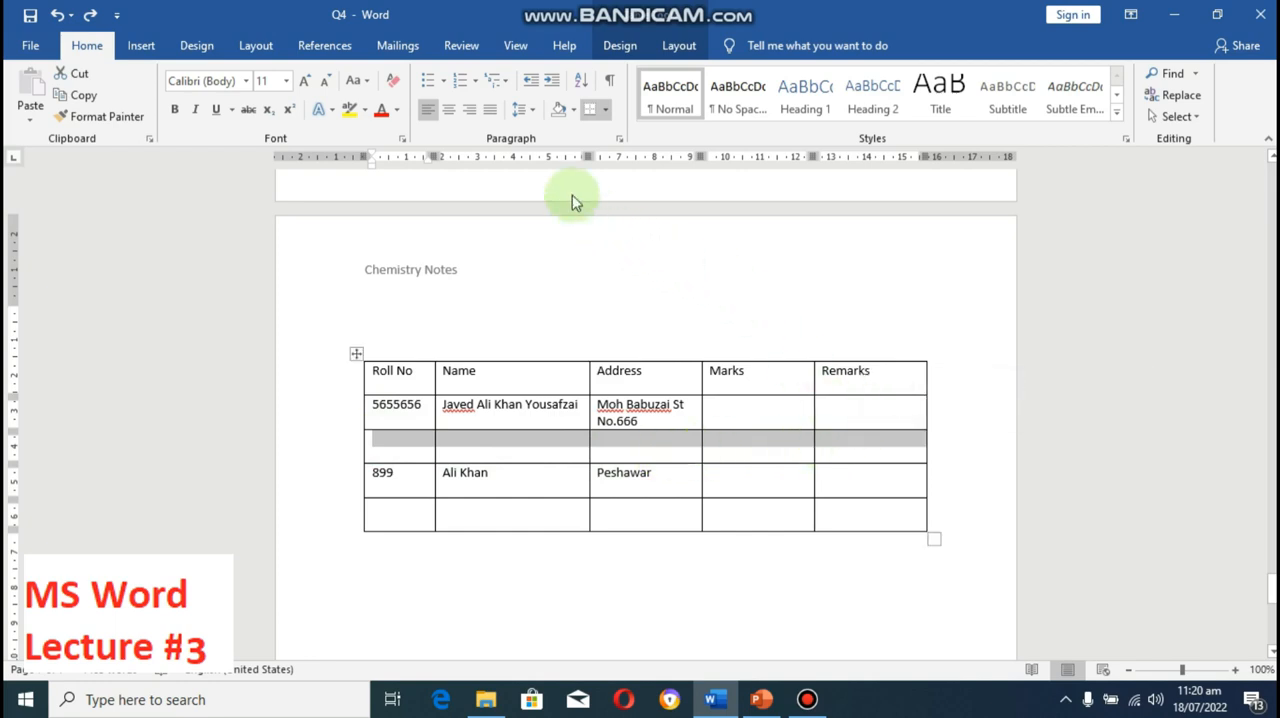
{"action": "left_click", "coordinate": [605, 110]}
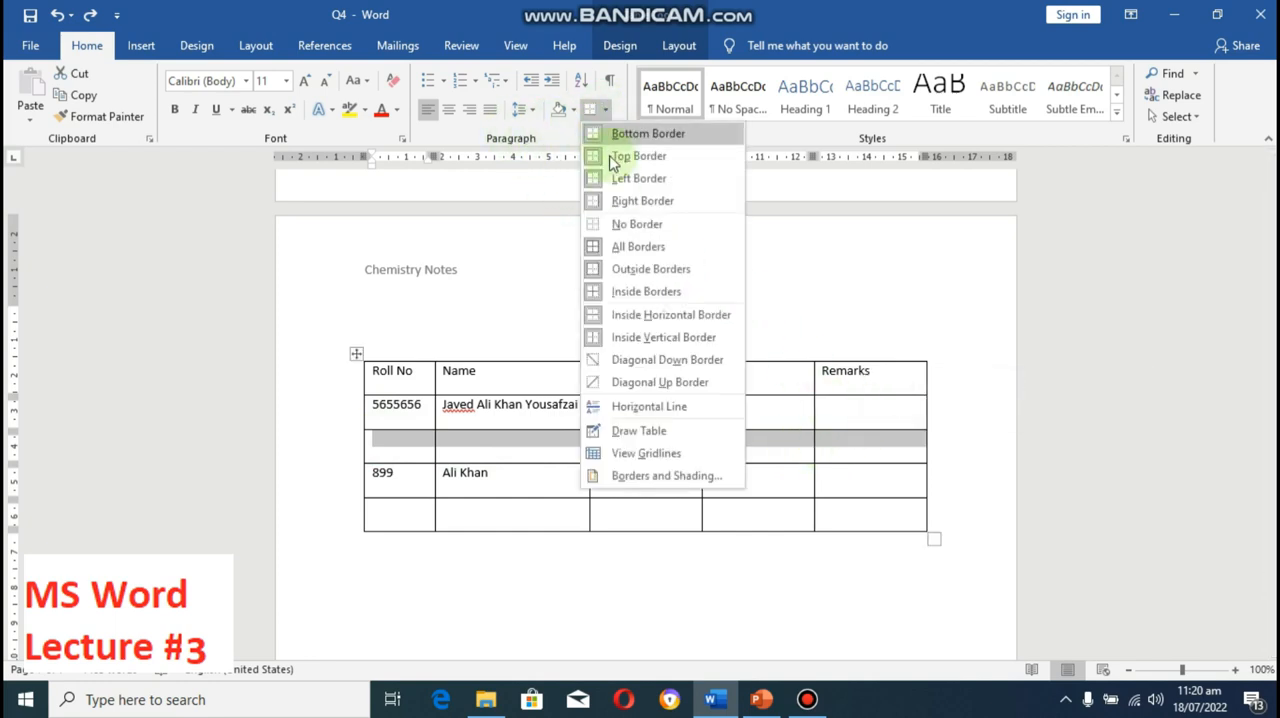
{"action": "left_click", "coordinate": [619, 229]}
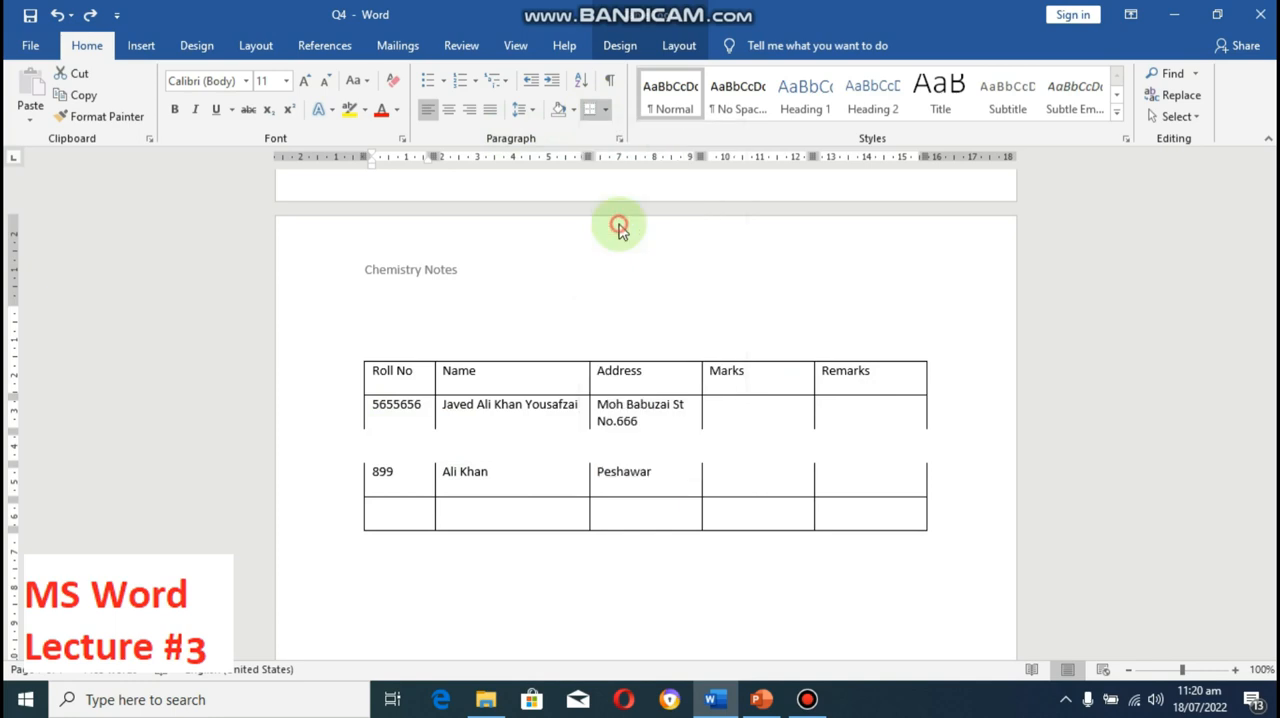
{"action": "left_click", "coordinate": [459, 422]}
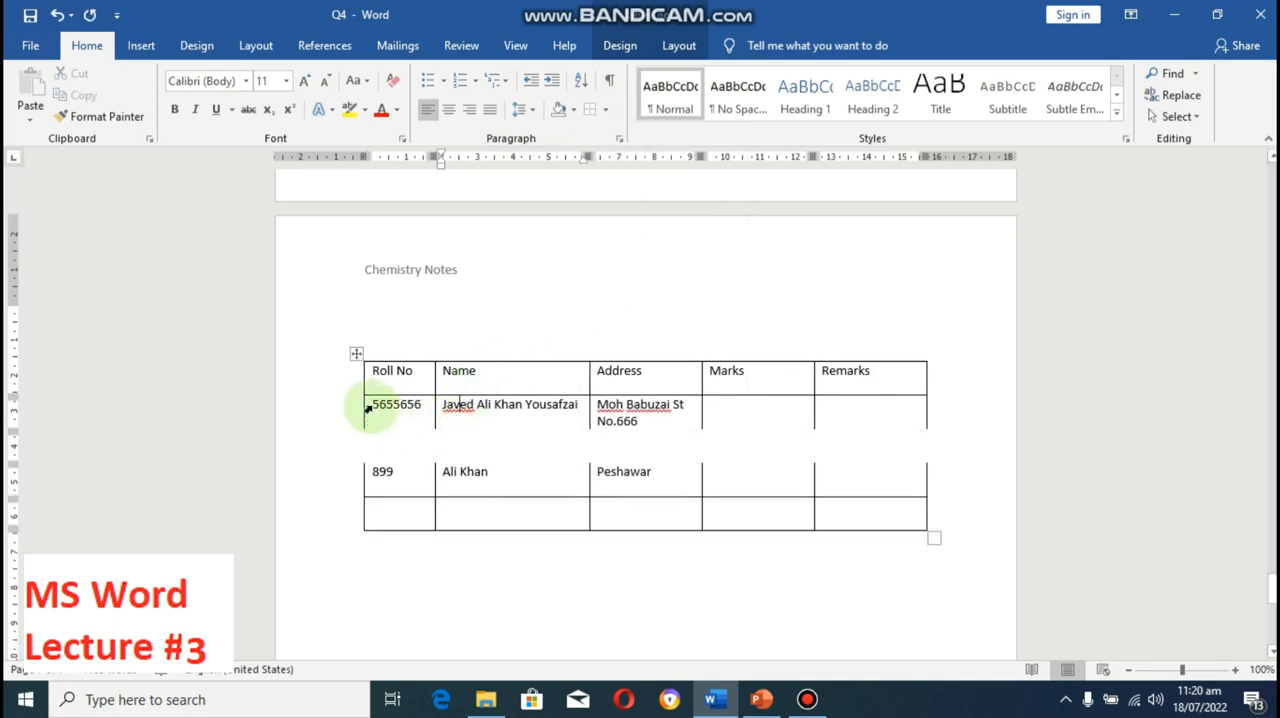
Step: Add a bottom border across the first student's row, from Roll No to Remarks
{"action": "left_click_drag", "start_coordinate": [374, 404], "coordinate": [857, 412]}
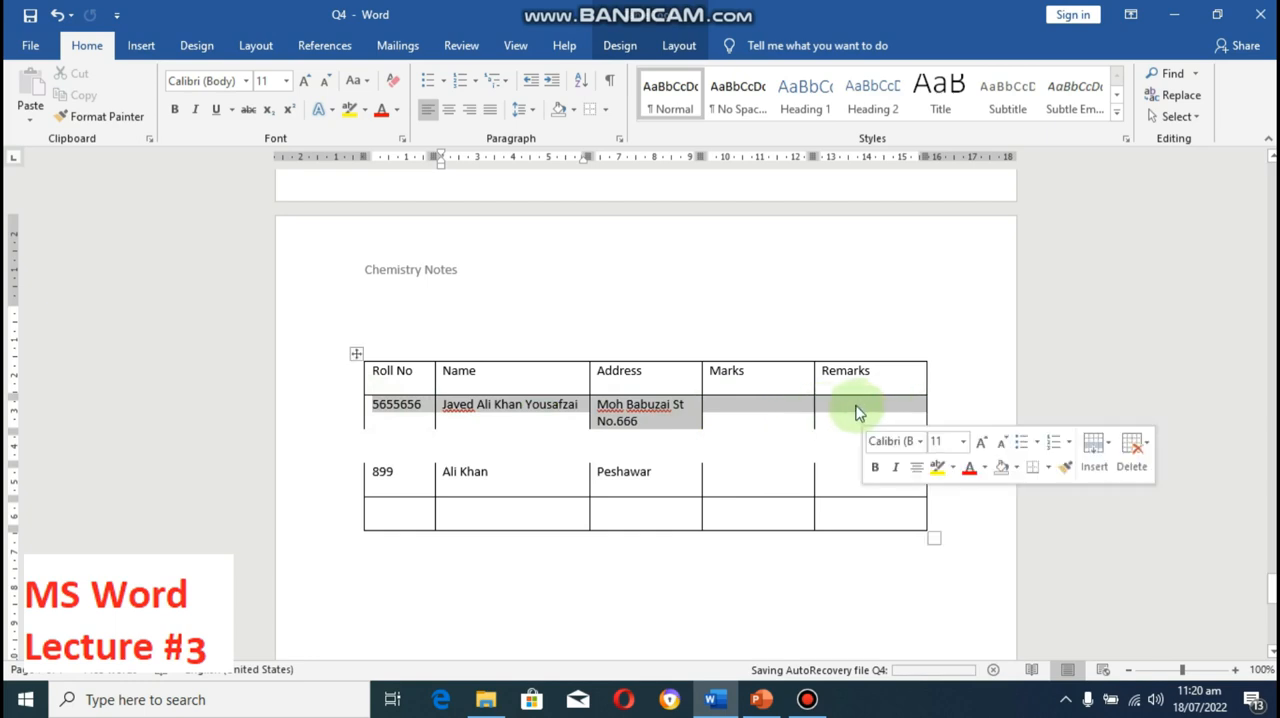
{"action": "left_click", "coordinate": [606, 112]}
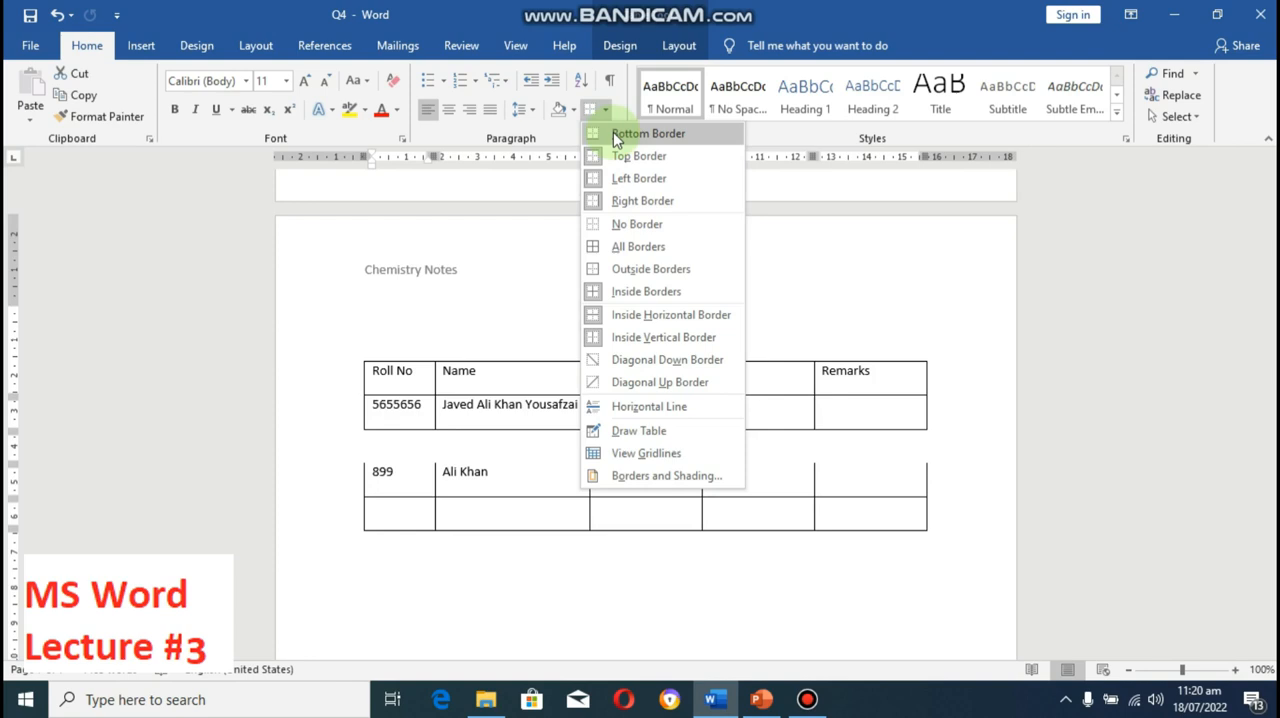
{"action": "left_click", "coordinate": [613, 133]}
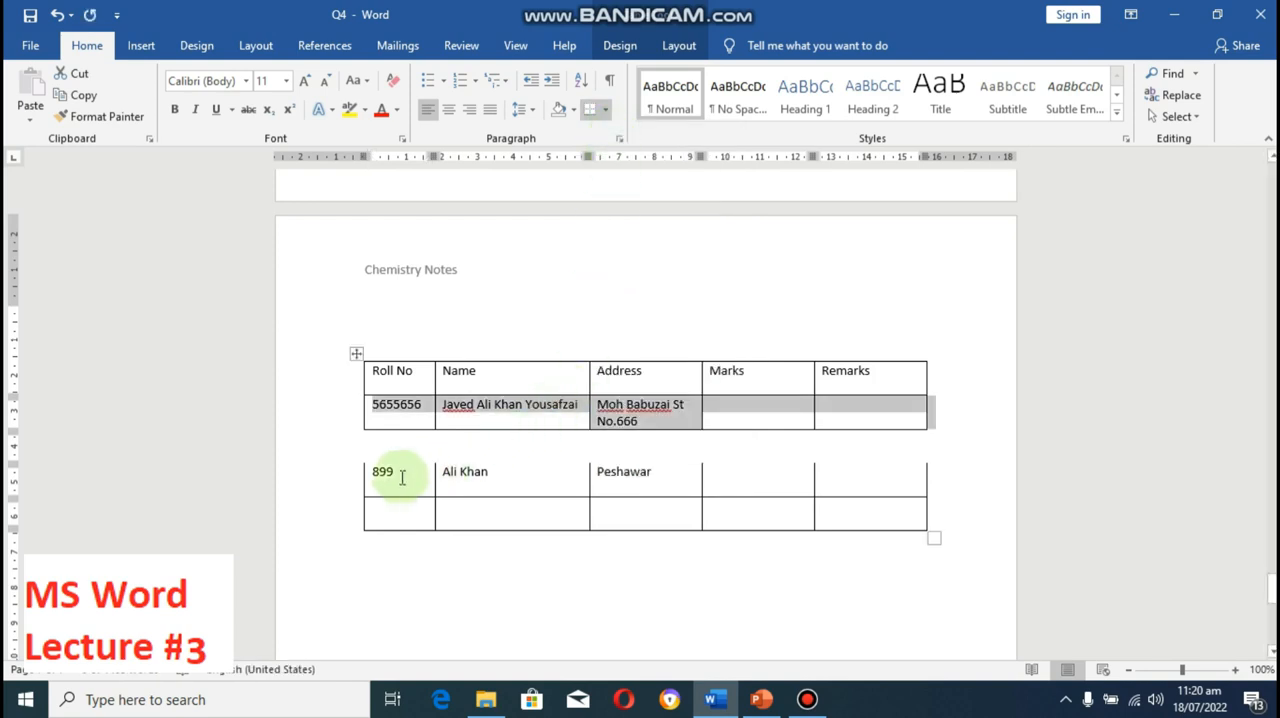
Step: Add a top border across the row directly below the borderless row, from Roll No to Remarks
{"action": "left_click_drag", "start_coordinate": [377, 476], "coordinate": [860, 490]}
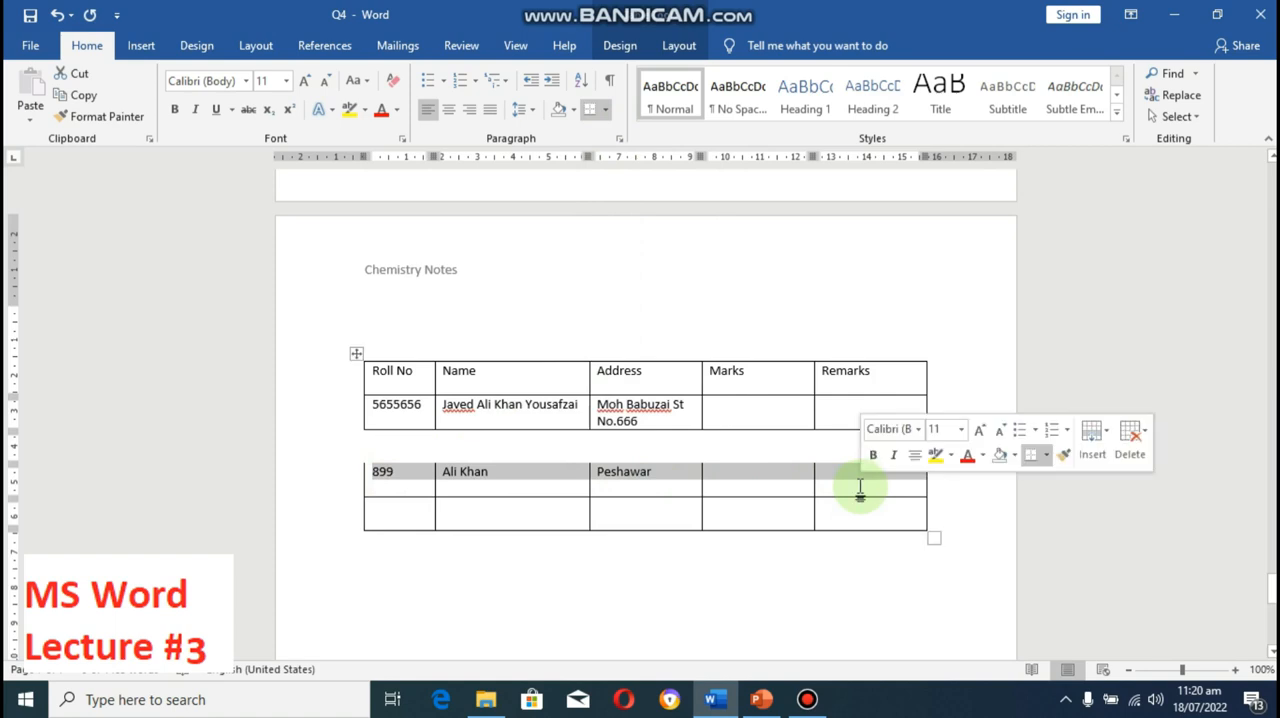
{"action": "left_click", "coordinate": [605, 109]}
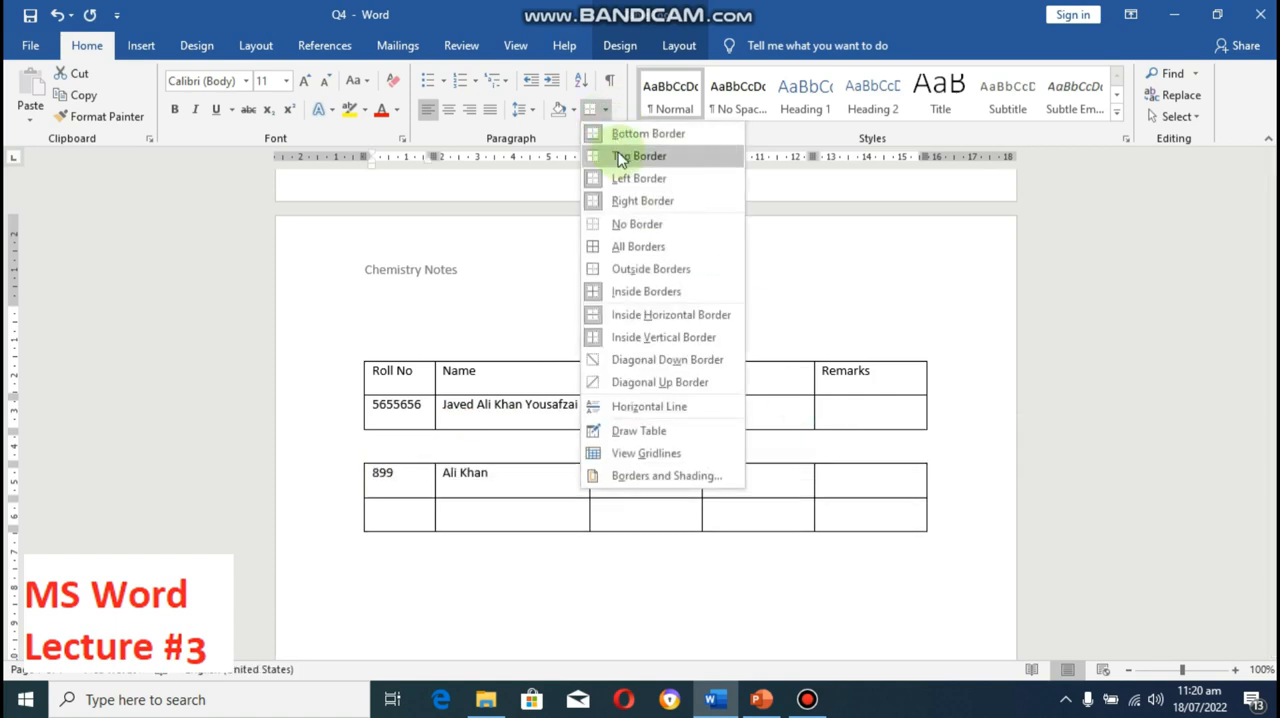
{"action": "left_click", "coordinate": [620, 158]}
{"action": "left_click", "coordinate": [950, 447]}
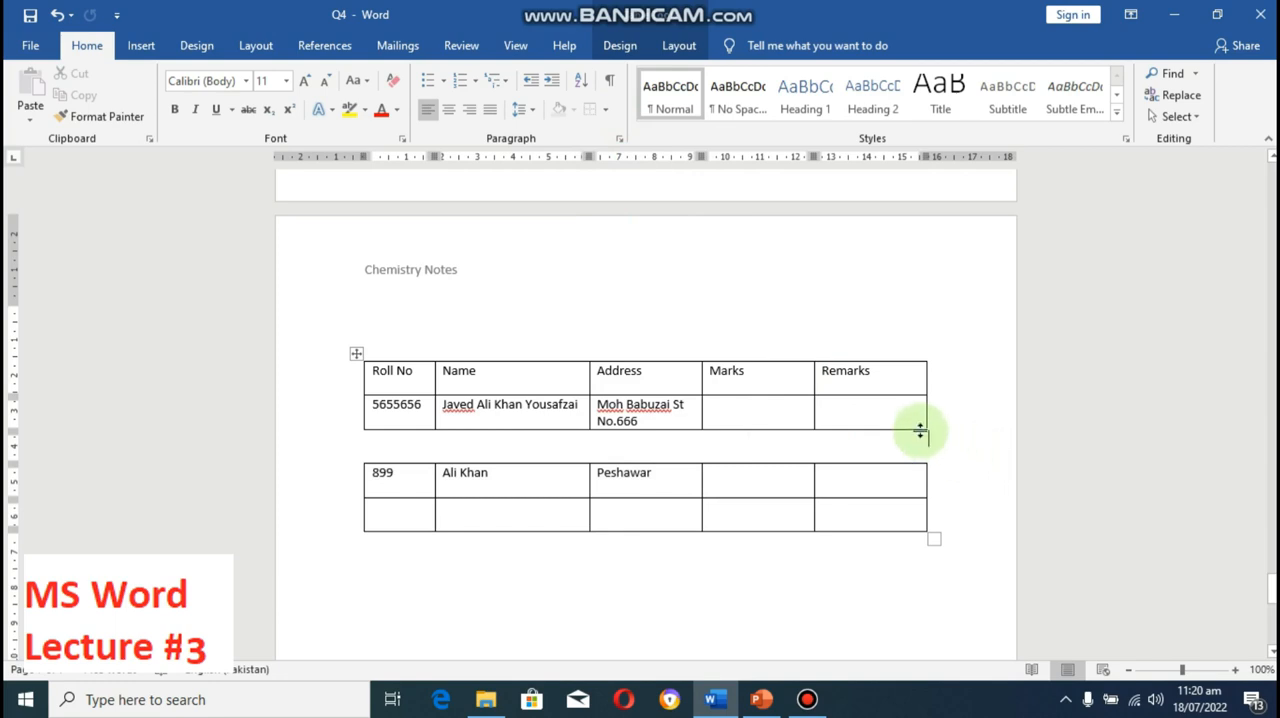
Step: Draw a single-cell table frame about 15.29 cm wide and 5.19 cm high below the student table with Draw Table
{"action": "left_click", "coordinate": [1270, 651]}
{"action": "scroll", "coordinate": [1262, 600], "scroll_direction": "down", "scroll_amount": 3}
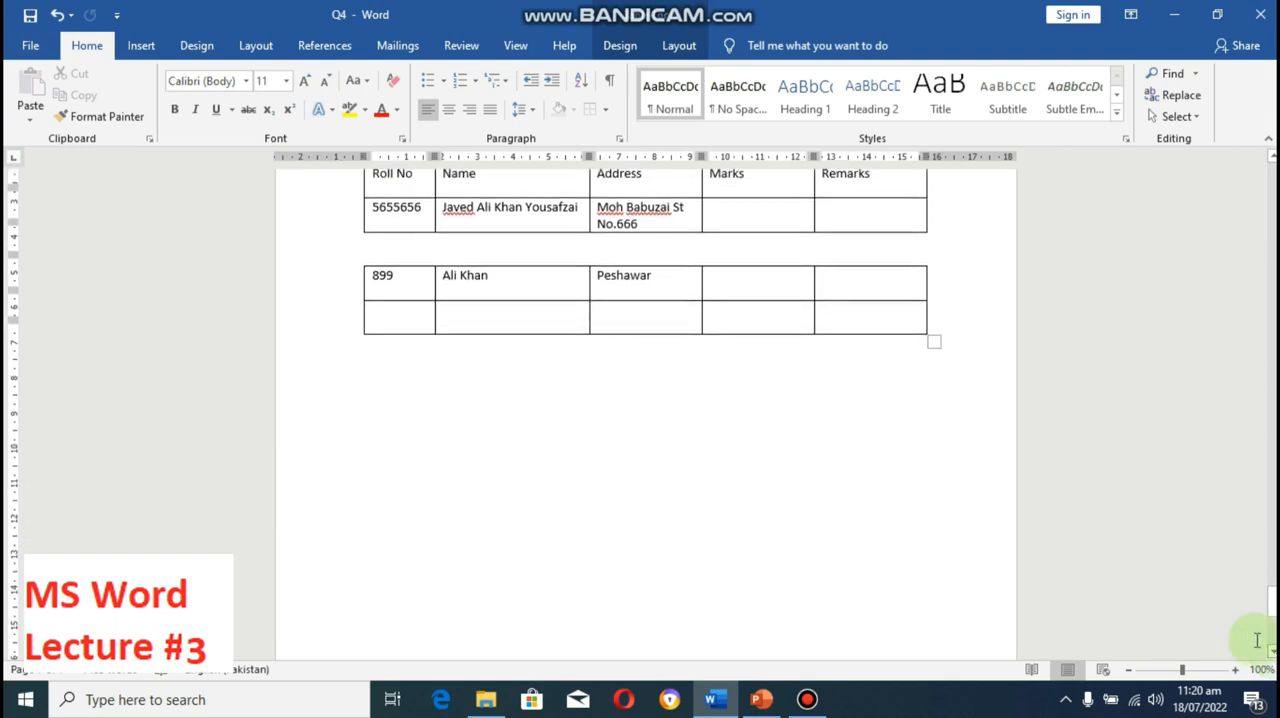
{"action": "left_click", "coordinate": [145, 47]}
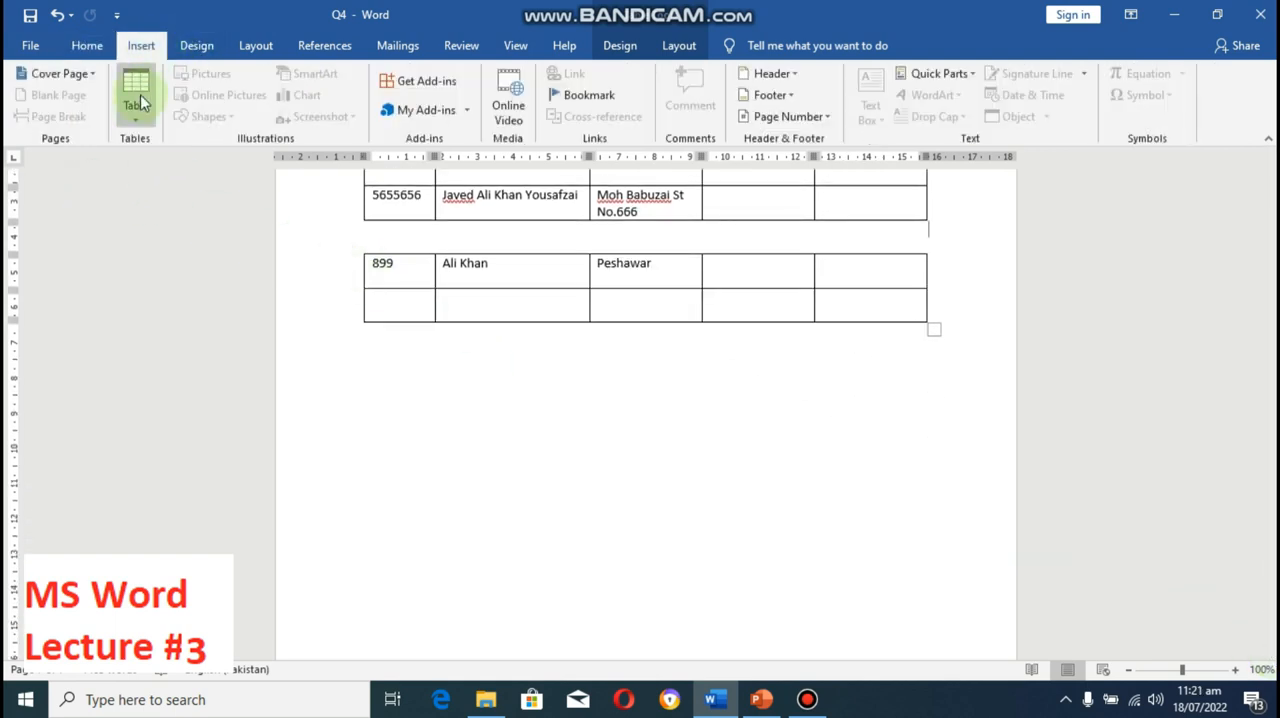
{"action": "left_click", "coordinate": [141, 125]}
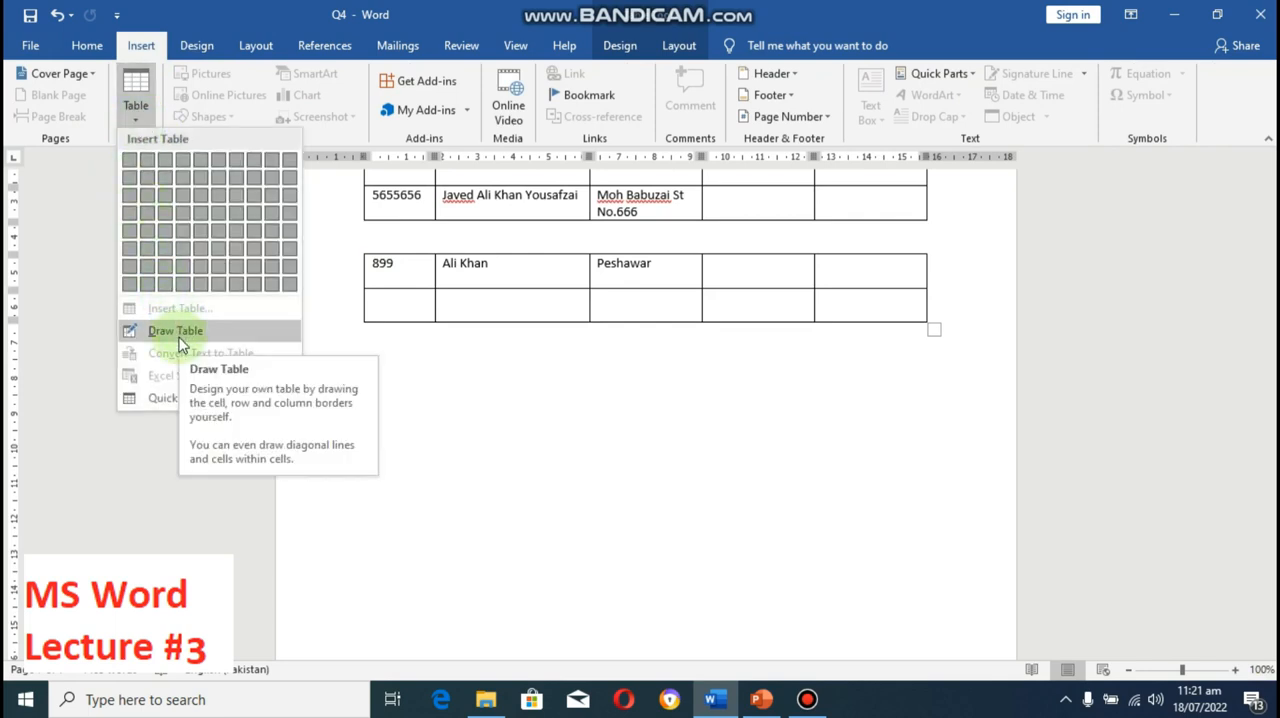
{"action": "left_click", "coordinate": [177, 332]}
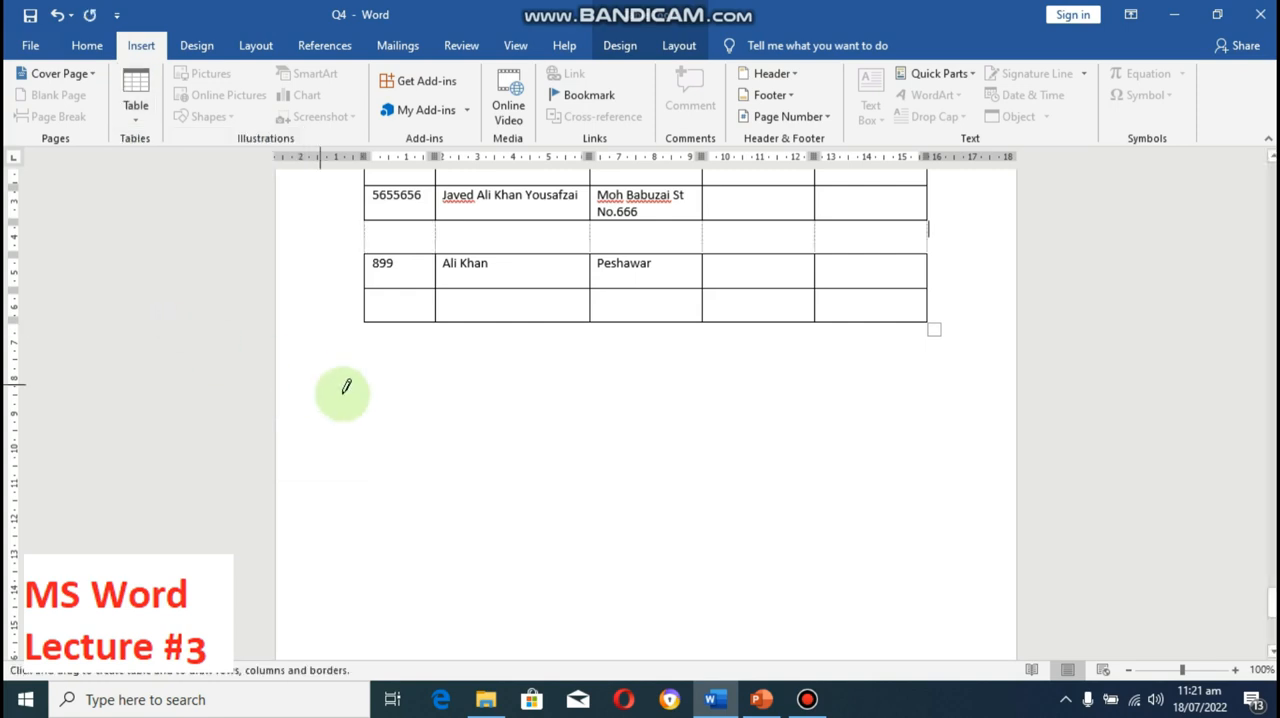
{"action": "mouse_move", "coordinate": [369, 384]}
{"action": "left_mouse_down"}
{"action": "mouse_move", "coordinate": [551, 523]}
{"action": "mouse_move", "coordinate": [909, 570]}
{"action": "mouse_move", "coordinate": [896, 563]}
{"action": "left_mouse_up"}
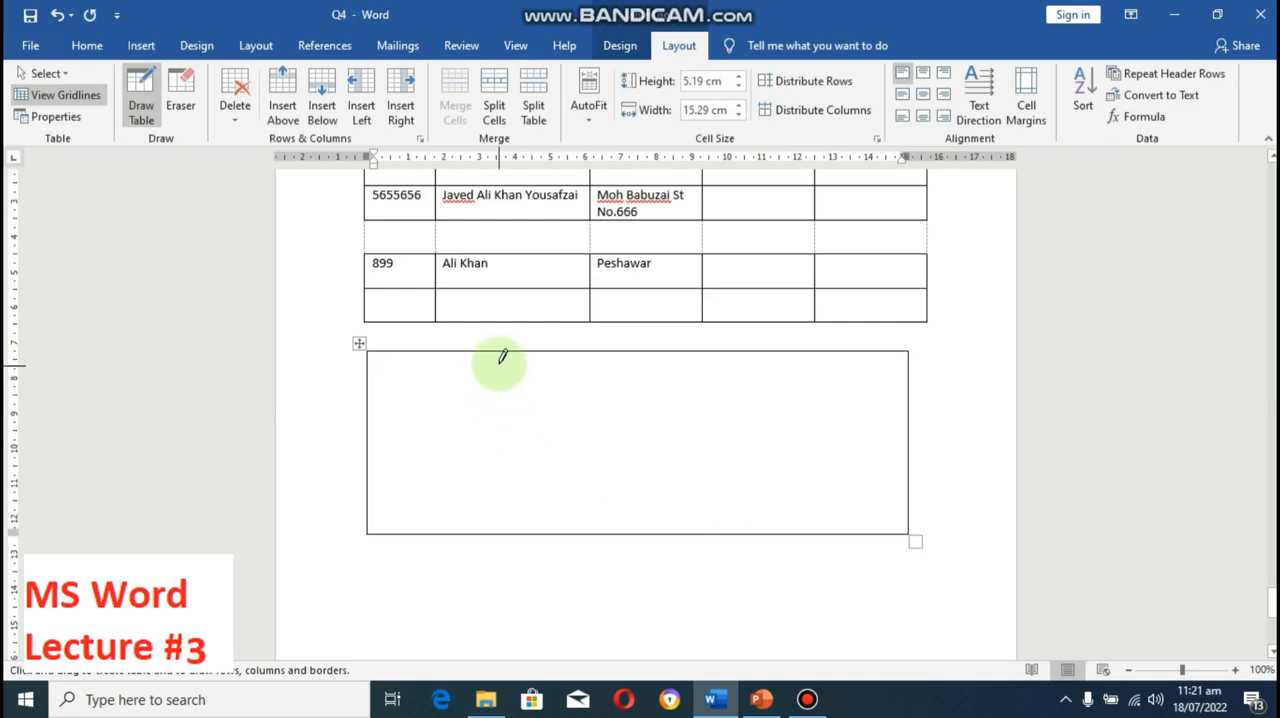
Step: Draw five separate boxes inside the large frame: three tall narrow ones and two shorter ones near its upper corners
{"action": "left_click_drag", "start_coordinate": [503, 357], "coordinate": [544, 526]}
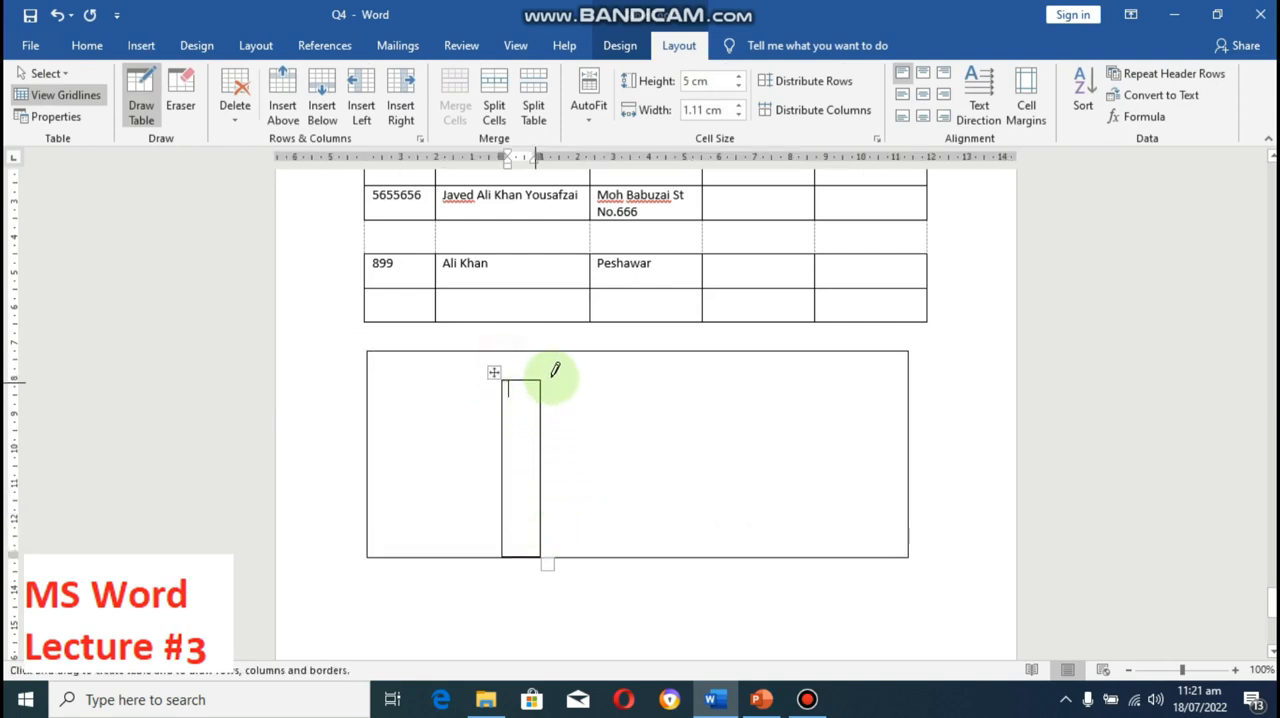
{"action": "mouse_move", "coordinate": [586, 352]}
{"action": "left_mouse_down"}
{"action": "mouse_move", "coordinate": [626, 482]}
{"action": "mouse_move", "coordinate": [617, 550]}
{"action": "left_mouse_up"}
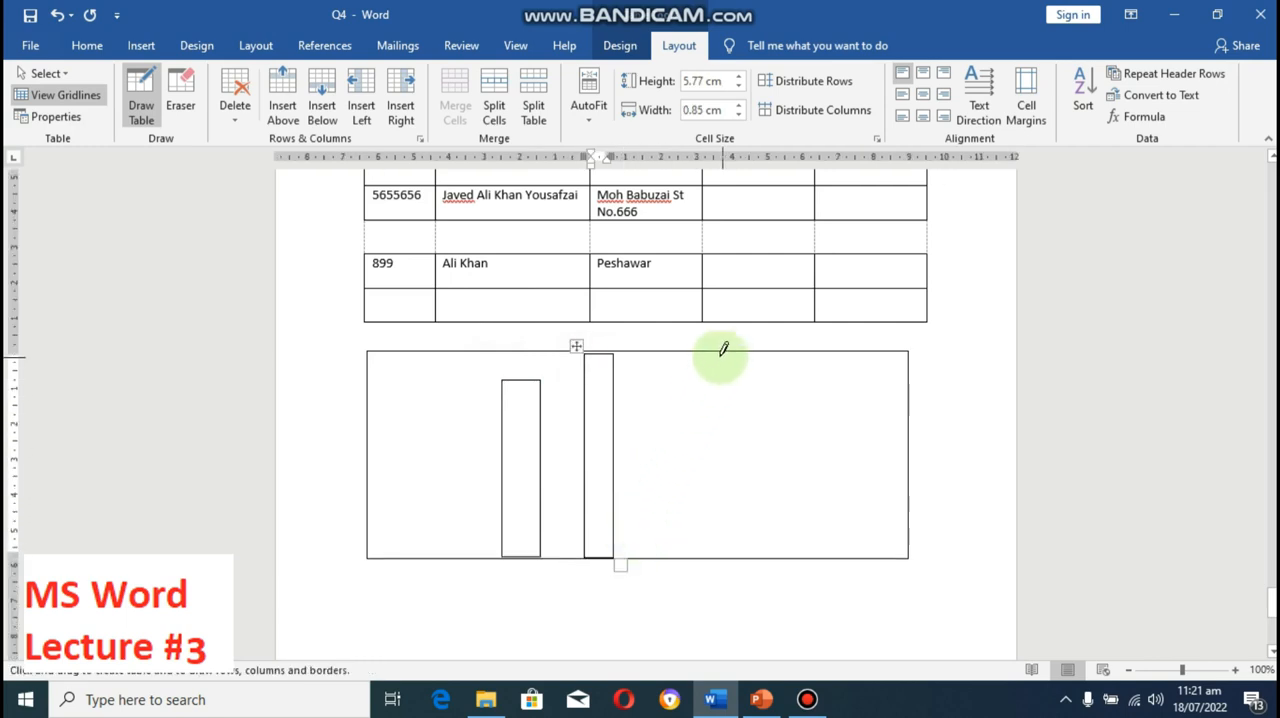
{"action": "left_click_drag", "start_coordinate": [720, 356], "coordinate": [749, 550]}
{"action": "mouse_move", "coordinate": [633, 355]}
{"action": "left_mouse_down"}
{"action": "mouse_move", "coordinate": [695, 540]}
{"action": "mouse_move", "coordinate": [698, 441]}
{"action": "left_mouse_up"}
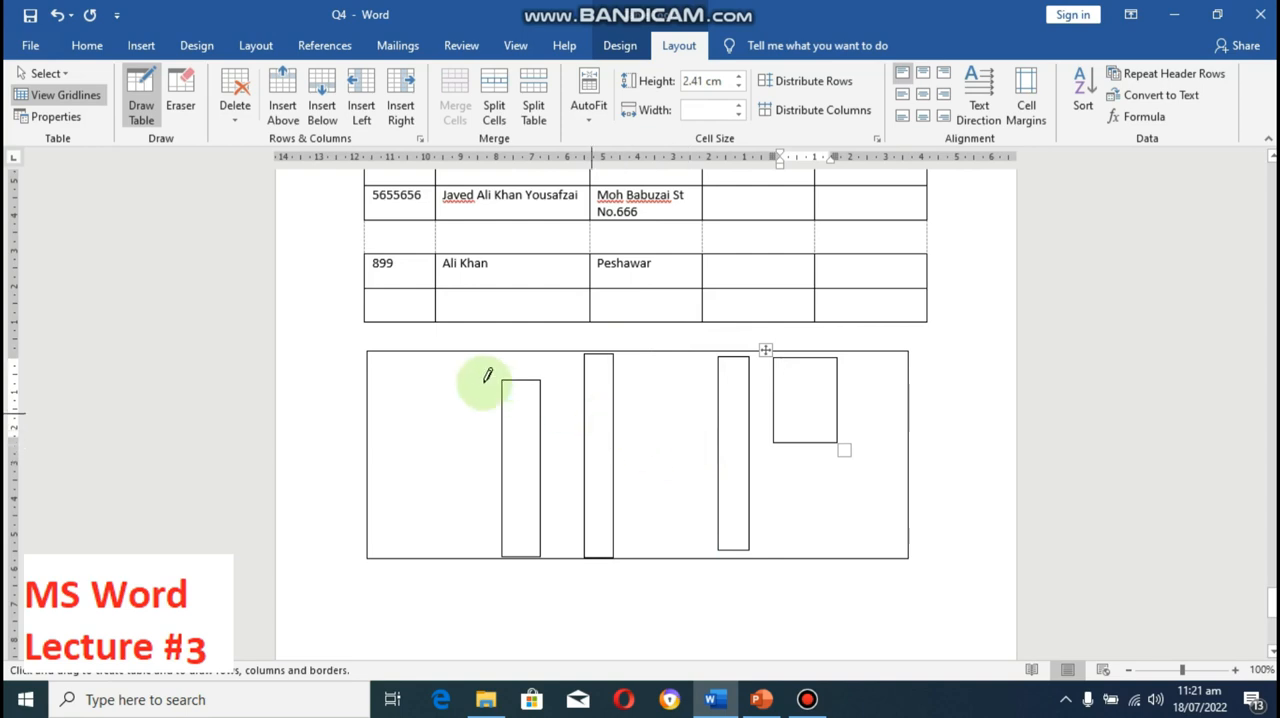
{"action": "mouse_move", "coordinate": [383, 368]}
{"action": "left_mouse_down"}
{"action": "mouse_move", "coordinate": [414, 449]}
{"action": "mouse_move", "coordinate": [440, 472]}
{"action": "left_mouse_up"}
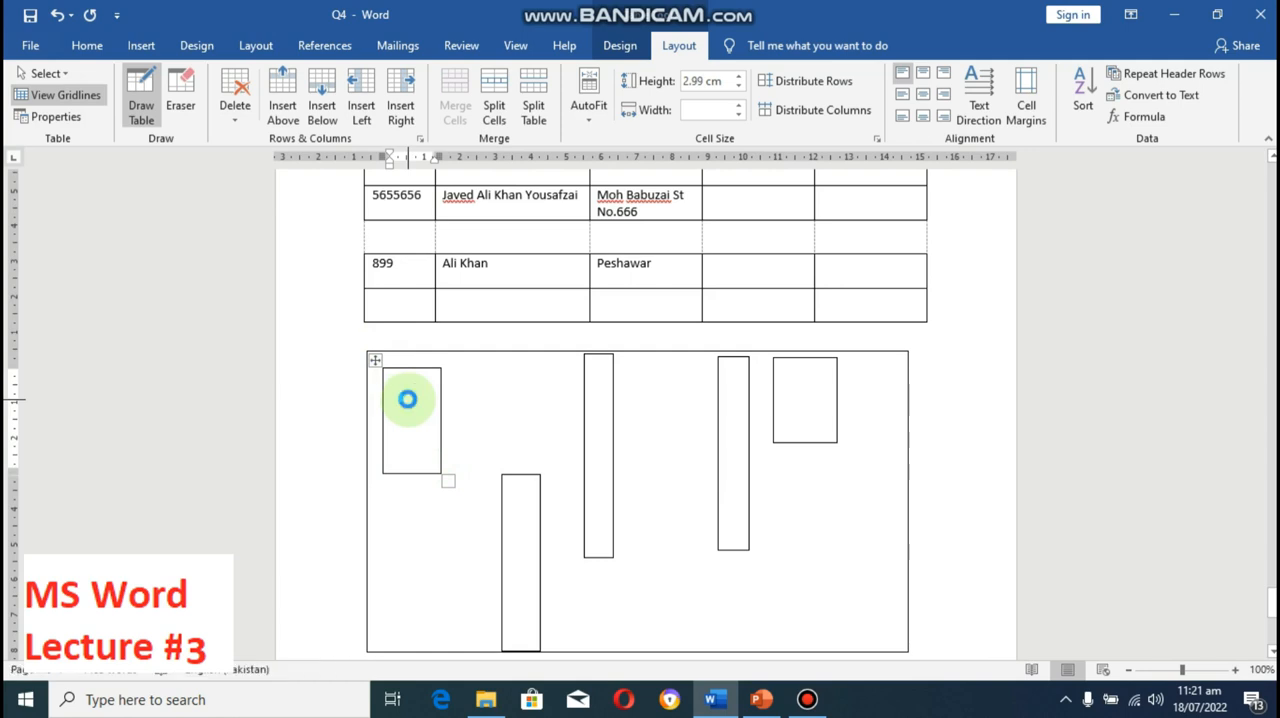
Step: Create a new blank document and draw a one-row table about 15.72 cm wide and 0.61 cm high with Draw Table
{"action": "key", "text": "ctrl+n"}
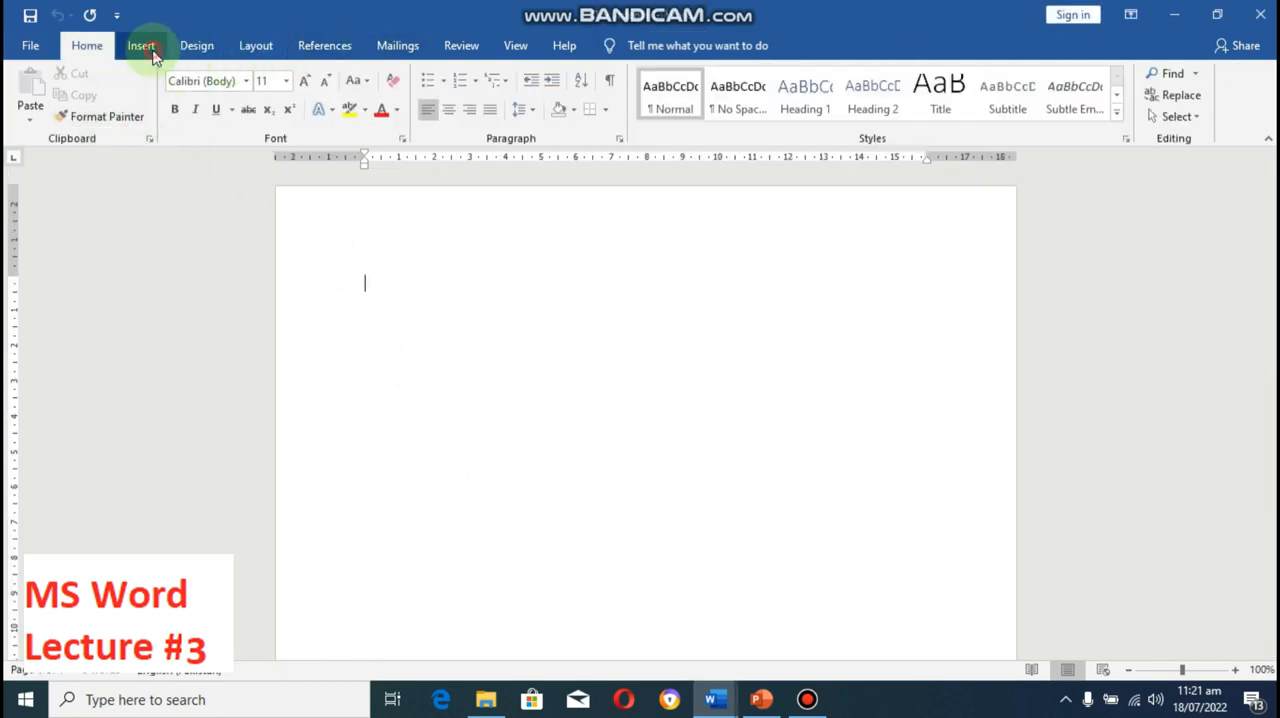
{"action": "left_click", "coordinate": [148, 50]}
{"action": "left_click", "coordinate": [137, 125]}
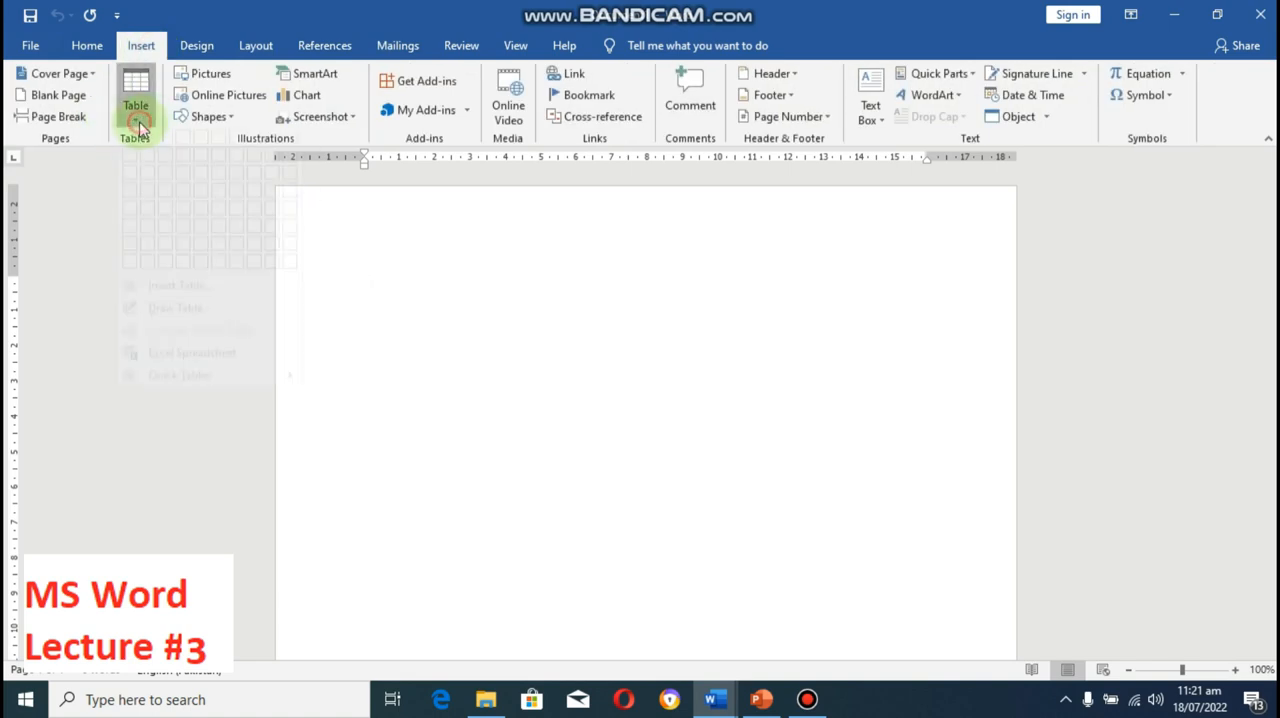
{"action": "left_click", "coordinate": [192, 334]}
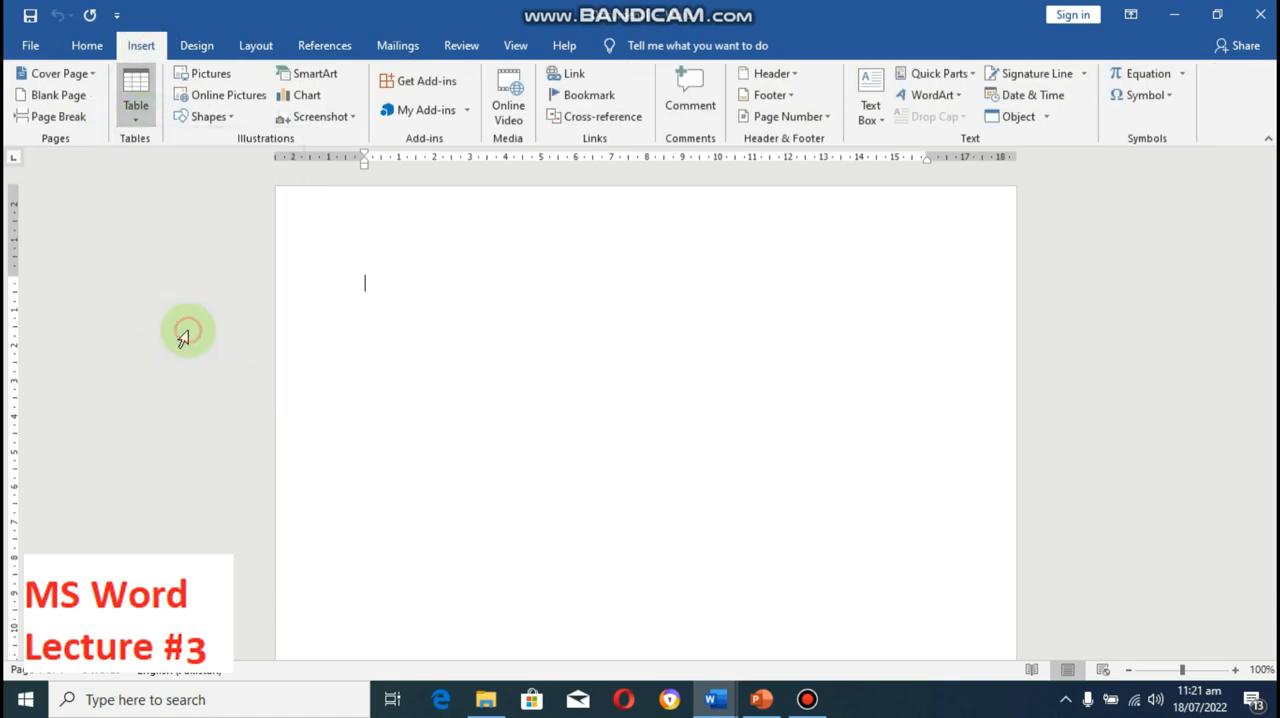
{"action": "mouse_move", "coordinate": [338, 257]}
{"action": "left_mouse_down"}
{"action": "mouse_move", "coordinate": [358, 290]}
{"action": "mouse_move", "coordinate": [889, 280]}
{"action": "left_mouse_up"}
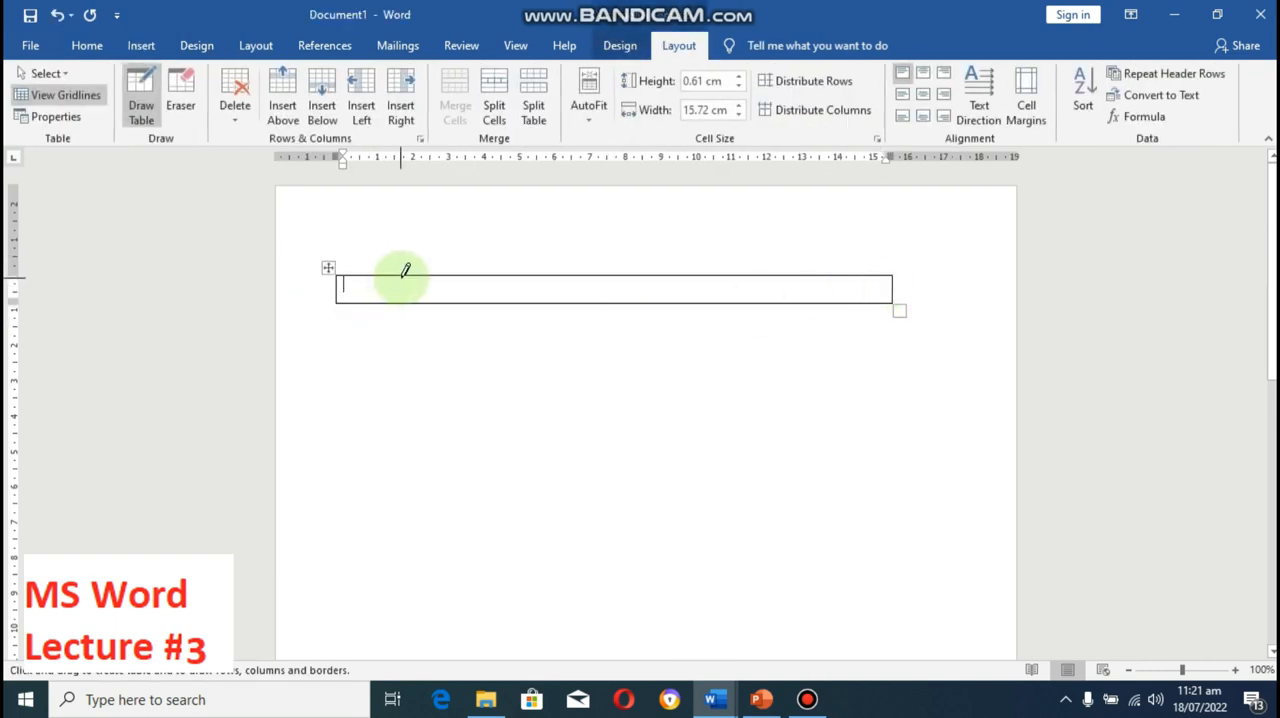
Step: Draw five vertical lines through the row to divide it into six columns, and stop table drawing
{"action": "left_click_drag", "start_coordinate": [410, 270], "coordinate": [417, 298]}
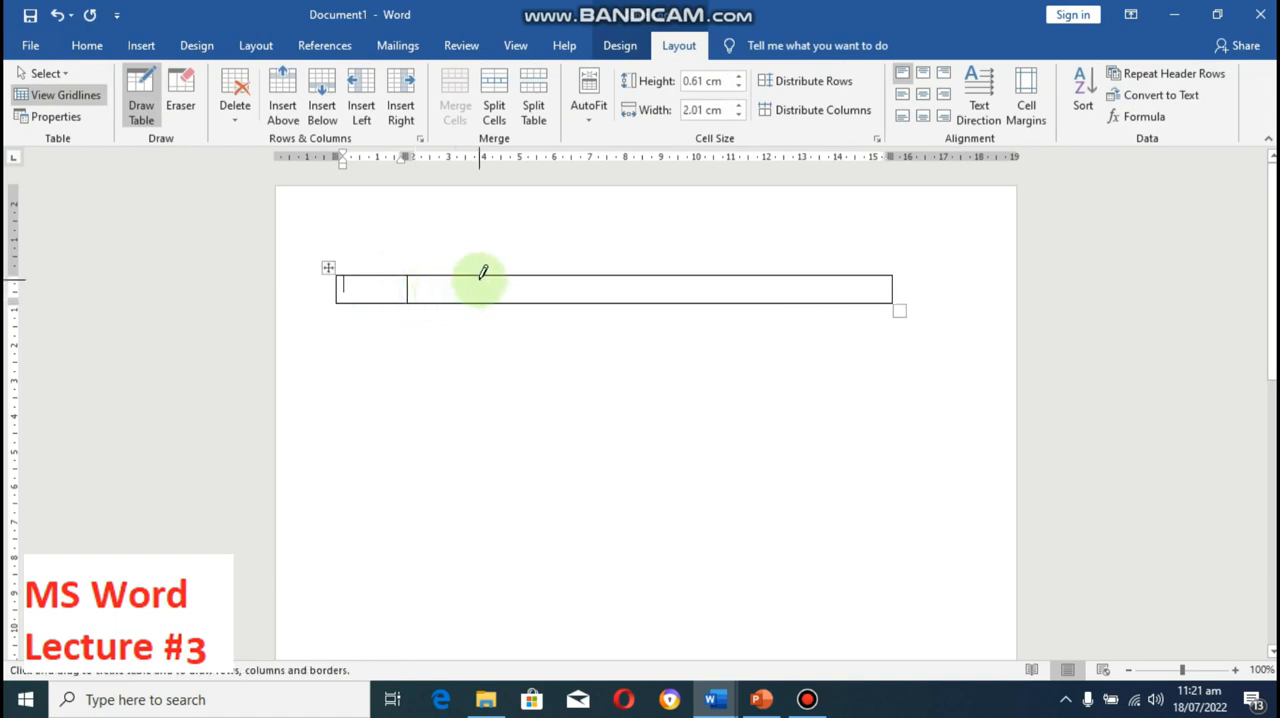
{"action": "left_click_drag", "start_coordinate": [480, 269], "coordinate": [489, 306]}
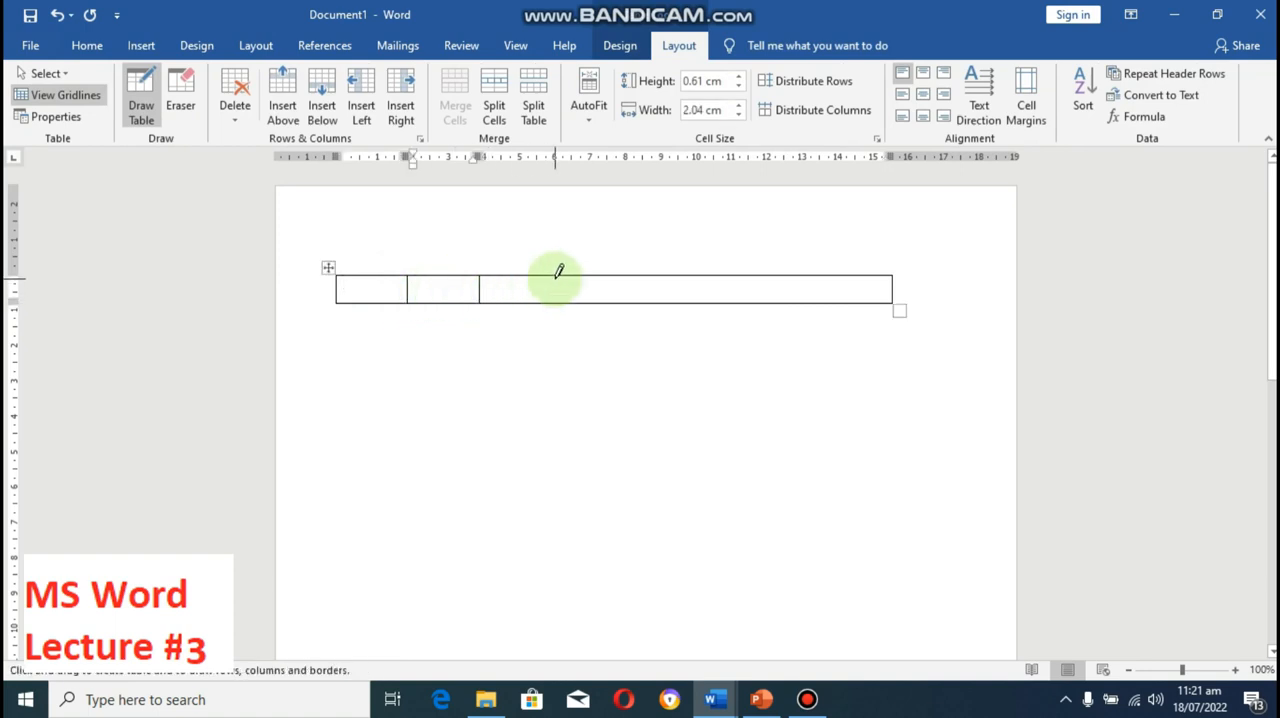
{"action": "mouse_move", "coordinate": [558, 270]}
{"action": "left_mouse_down"}
{"action": "mouse_move", "coordinate": [565, 303]}
{"action": "mouse_move", "coordinate": [718, 309]}
{"action": "mouse_move", "coordinate": [724, 291]}
{"action": "mouse_move", "coordinate": [805, 305]}
{"action": "left_mouse_up"}
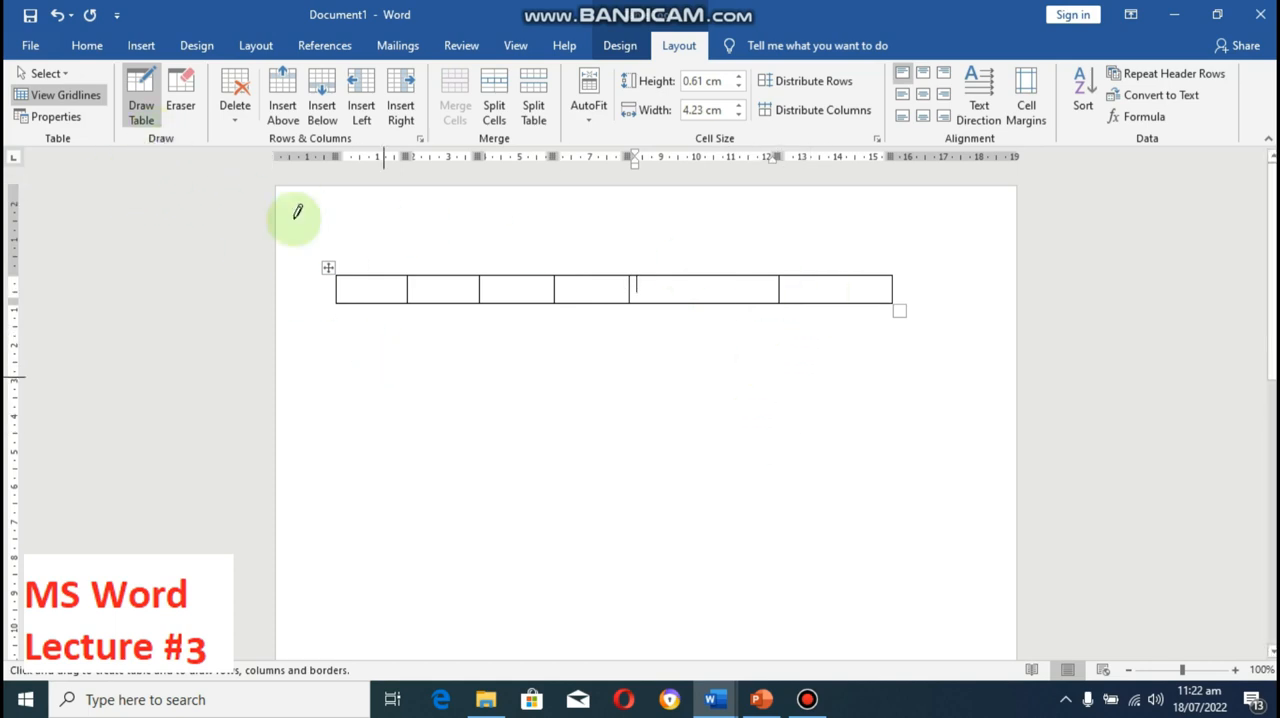
{"action": "left_click", "coordinate": [143, 112]}
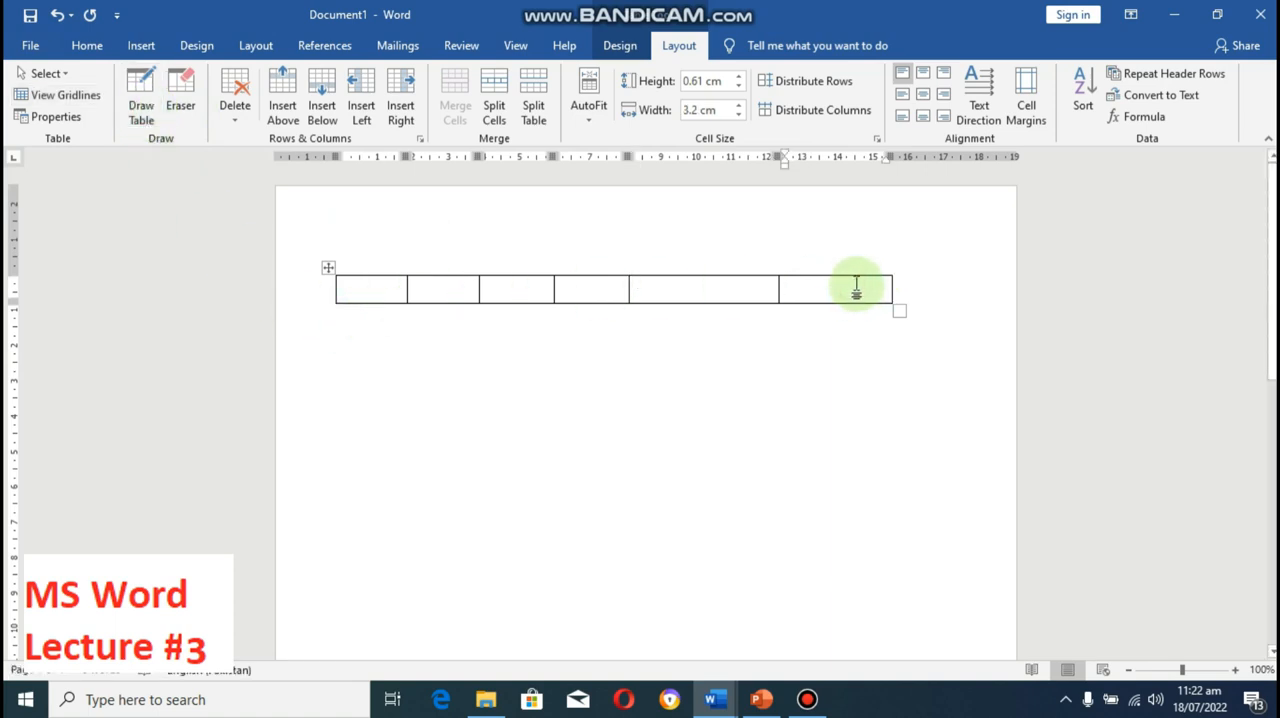
Step: Add five rows after the first row so the table has six rows
{"action": "key", "text": "Tab"}
{"action": "left_click", "coordinate": [849, 320]}
{"action": "key", "text": "Tab"}
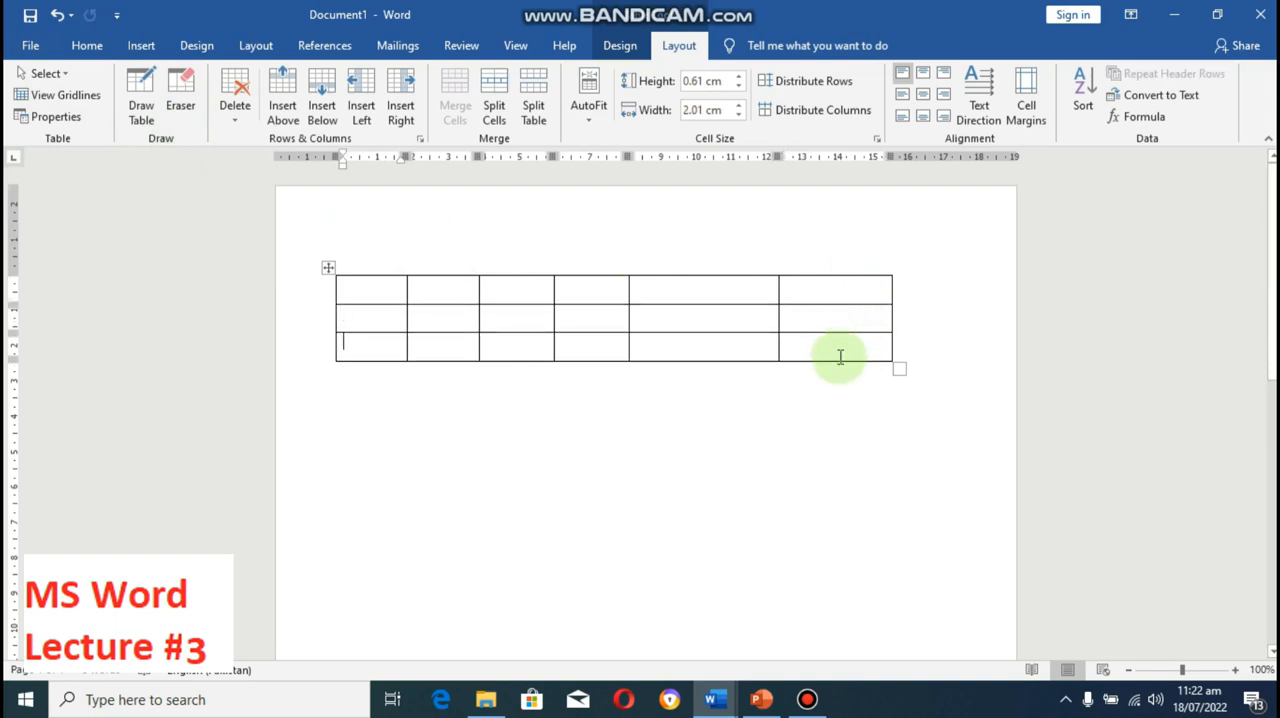
{"action": "key", "text": "Tab"}
{"action": "left_click", "coordinate": [841, 375]}
{"action": "key", "text": "Tab"}
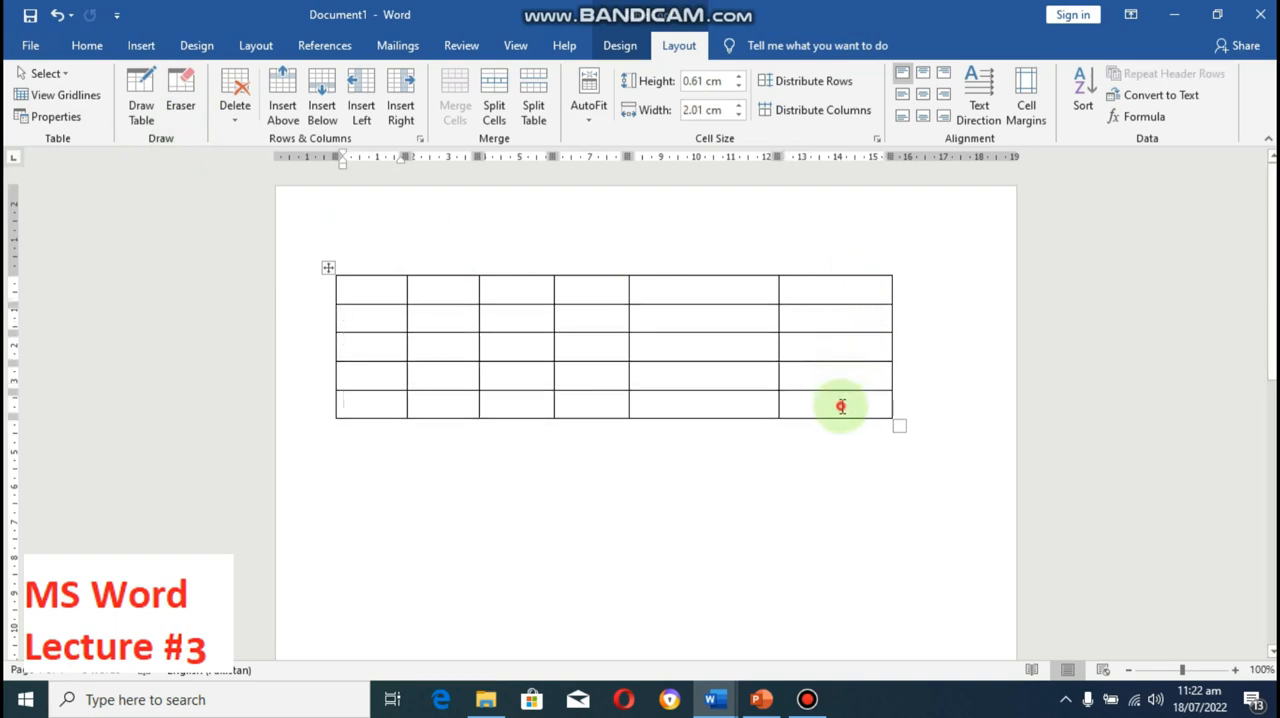
{"action": "left_click", "coordinate": [841, 406]}
{"action": "key", "text": "Tab"}
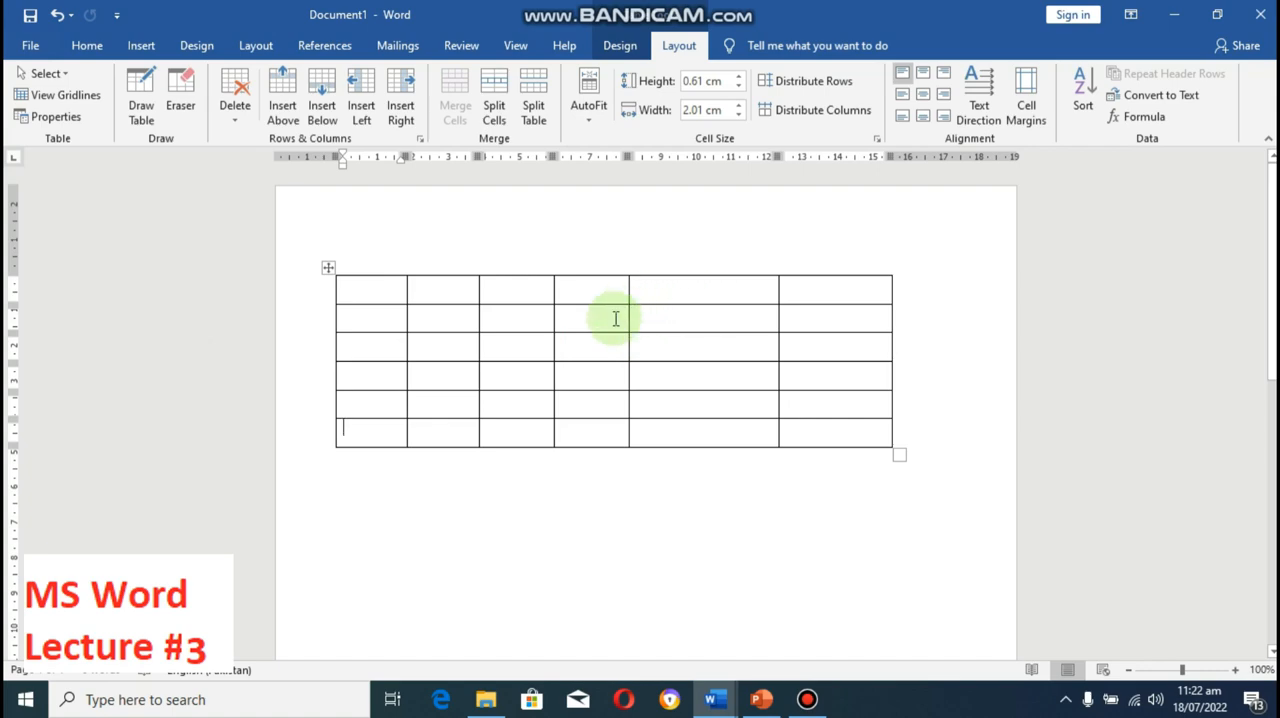
{"action": "key", "text": "F12"}
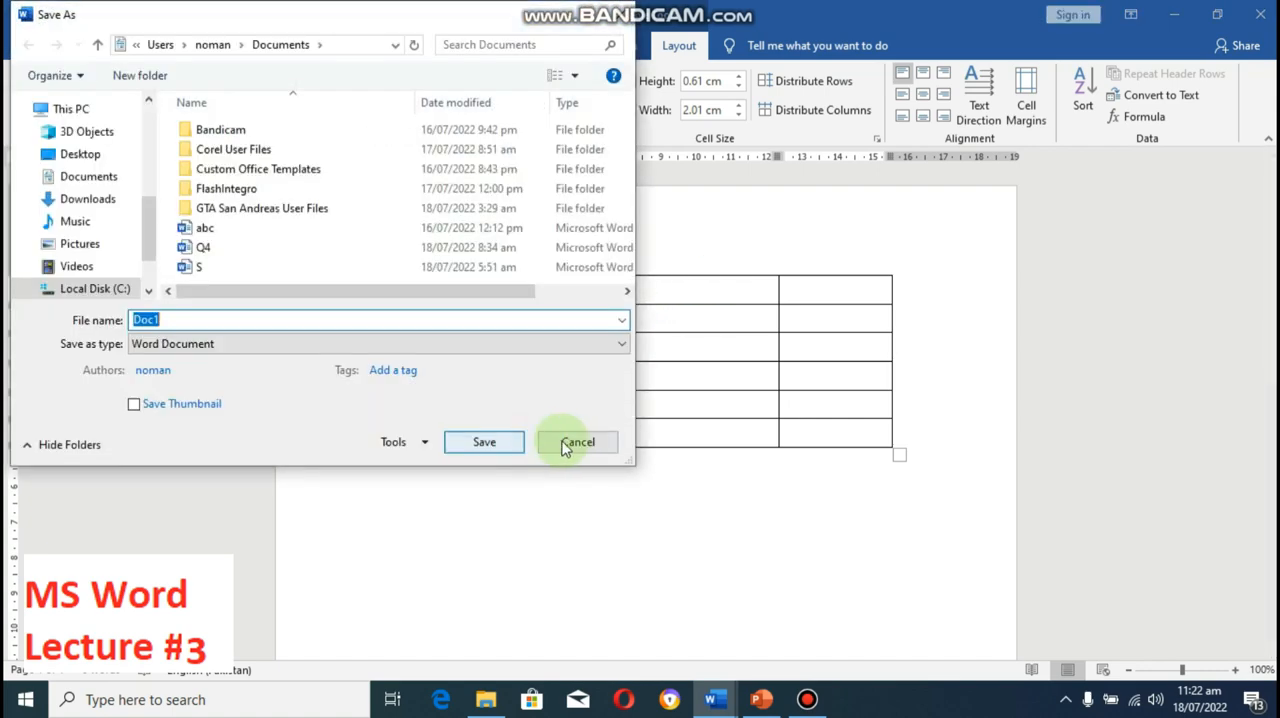
{"action": "left_click", "coordinate": [572, 447]}
Step: Insert a column to the right of the table's last column
{"action": "left_click", "coordinate": [860, 286]}
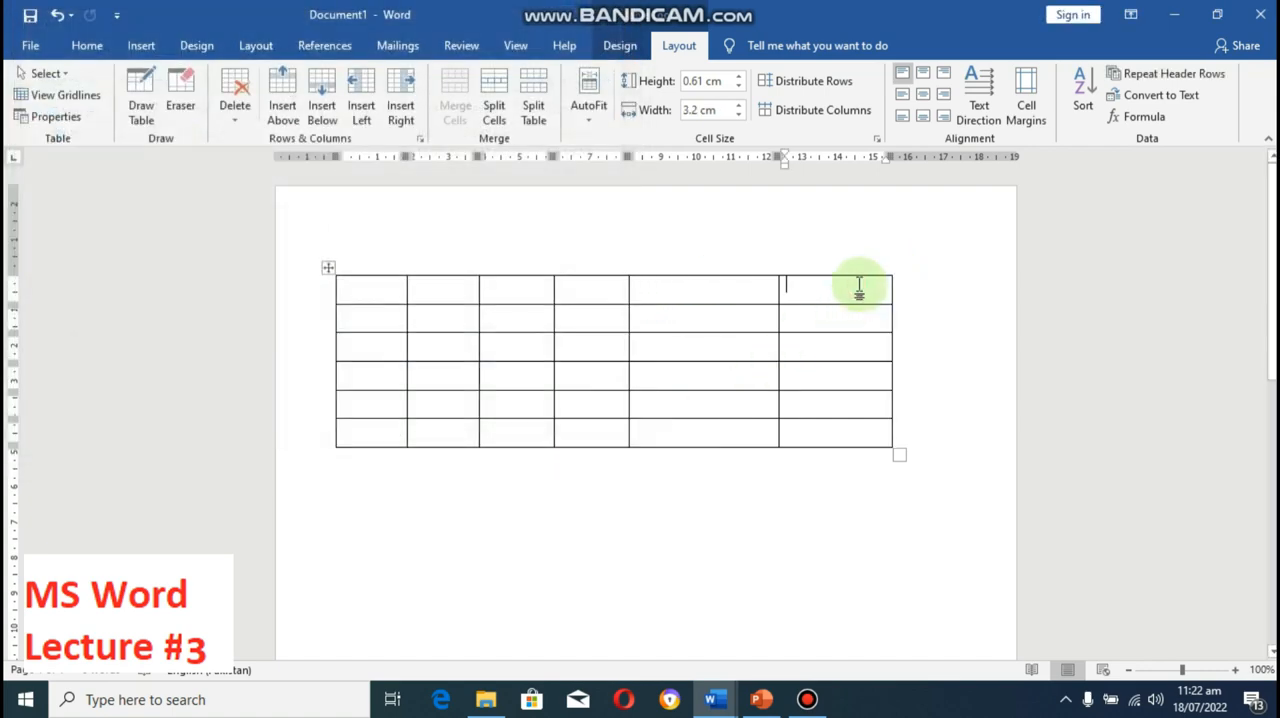
{"action": "right_click", "coordinate": [862, 288]}
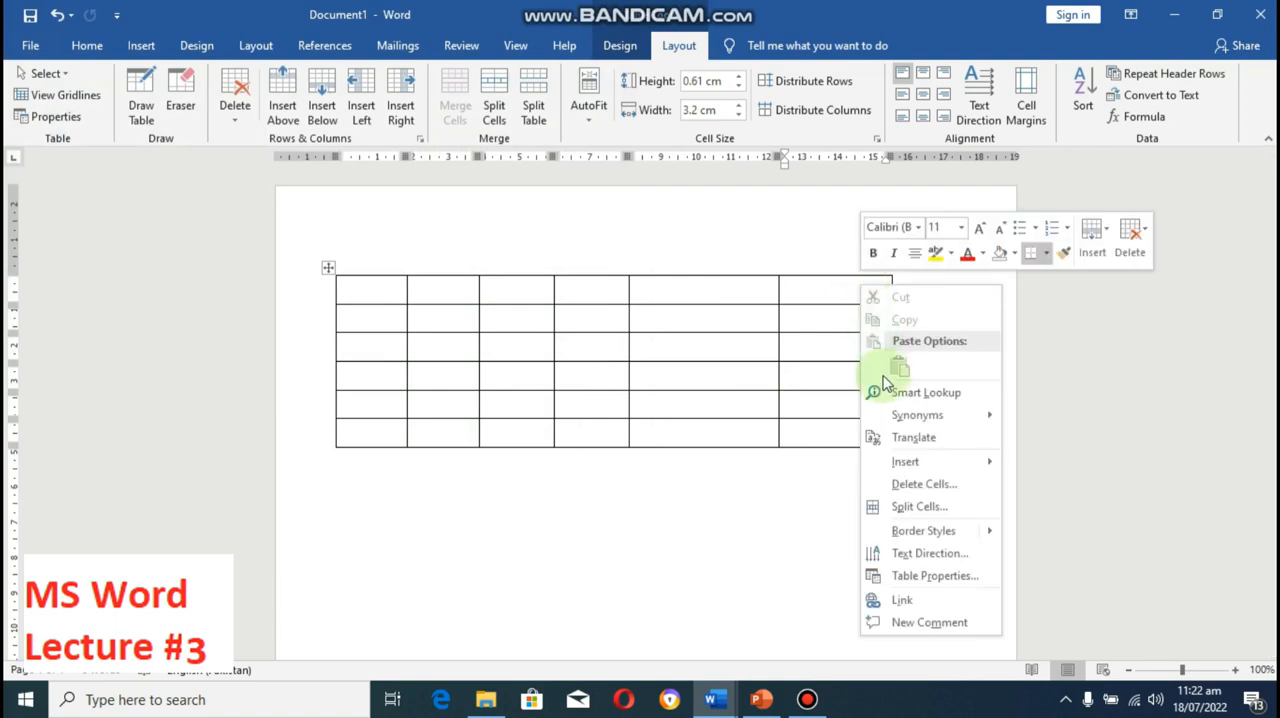
{"action": "mouse_move", "coordinate": [906, 476]}
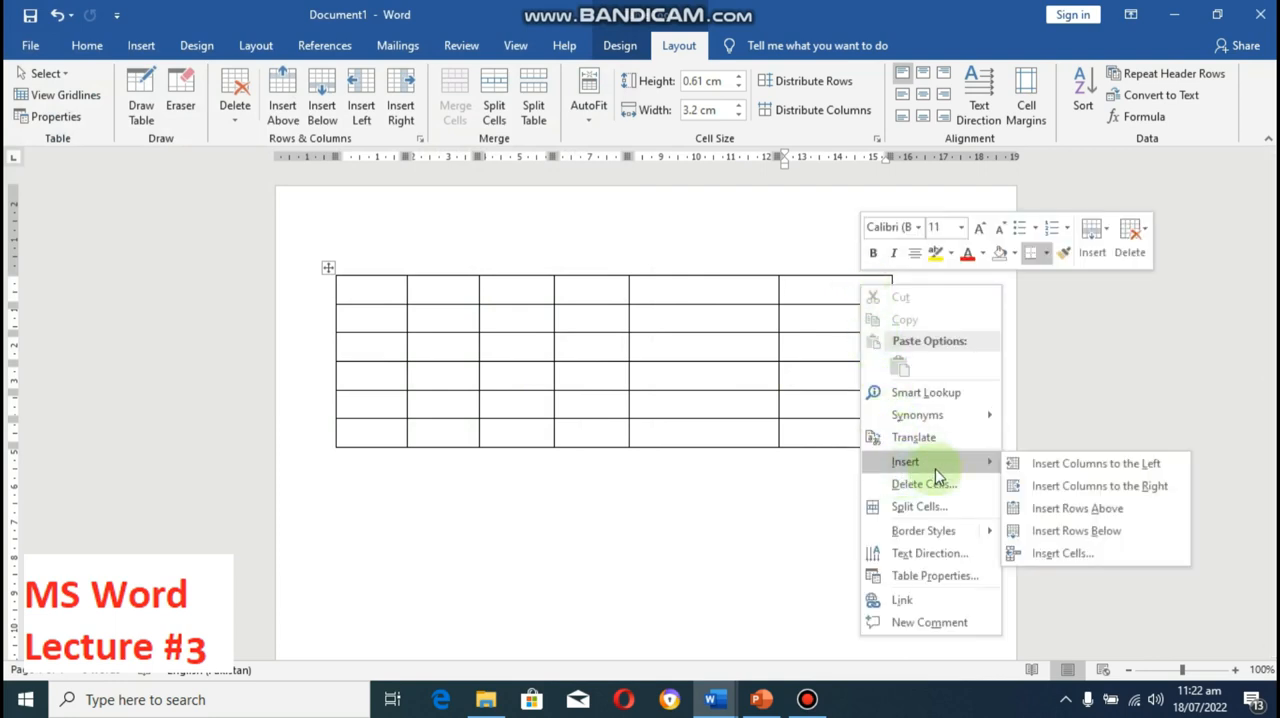
{"action": "left_click", "coordinate": [1080, 490]}
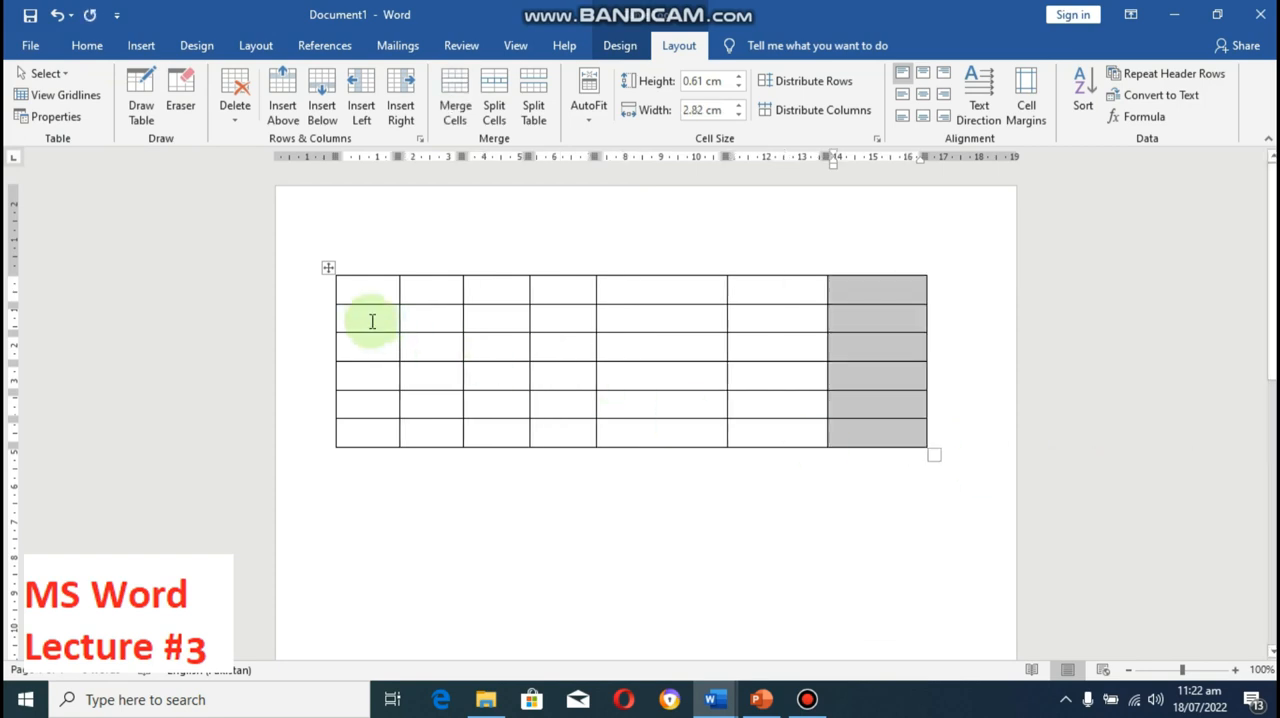
Step: Insert a column to the left of the table's first column
{"action": "left_click", "coordinate": [368, 289]}
{"action": "right_click", "coordinate": [368, 294]}
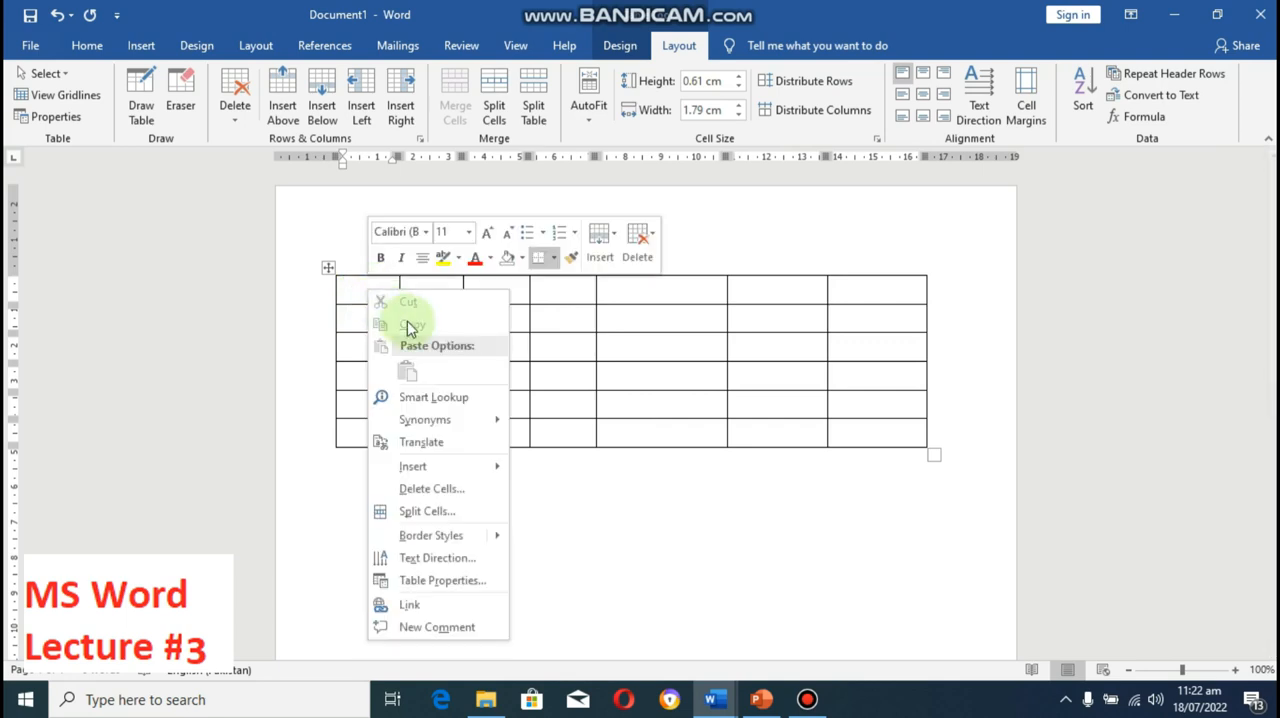
{"action": "mouse_move", "coordinate": [492, 478]}
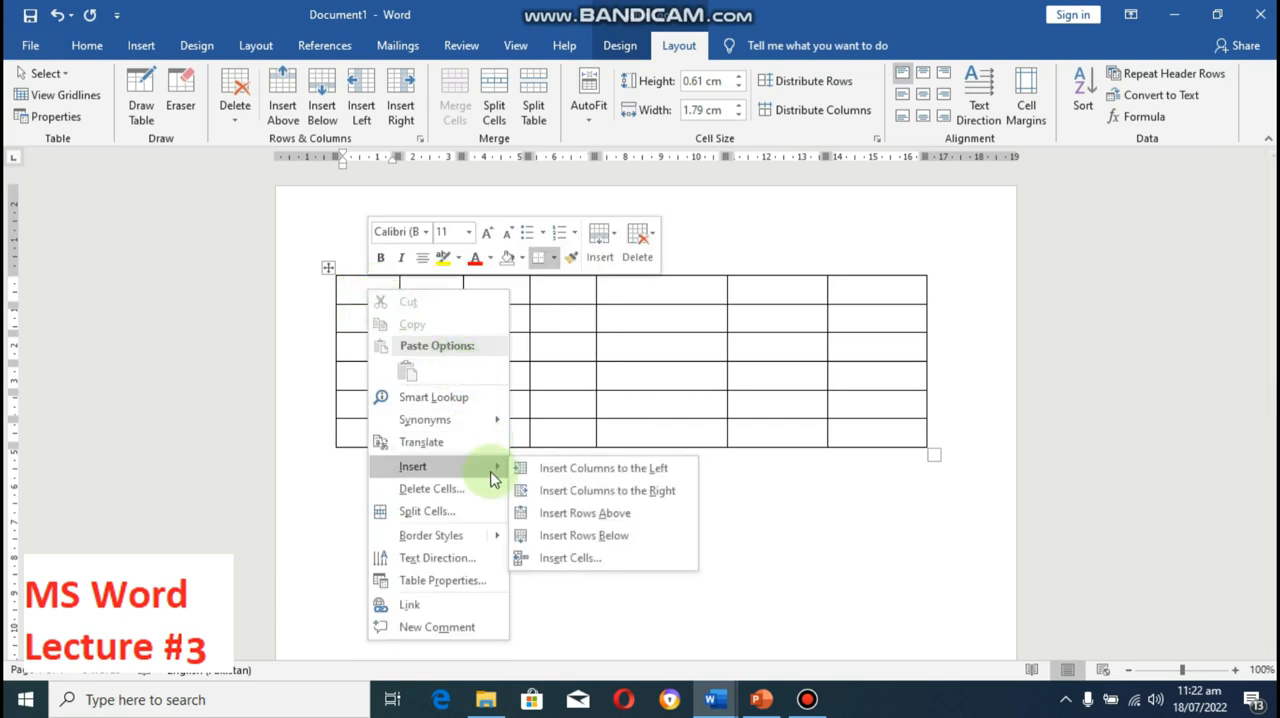
{"action": "left_click", "coordinate": [574, 470]}
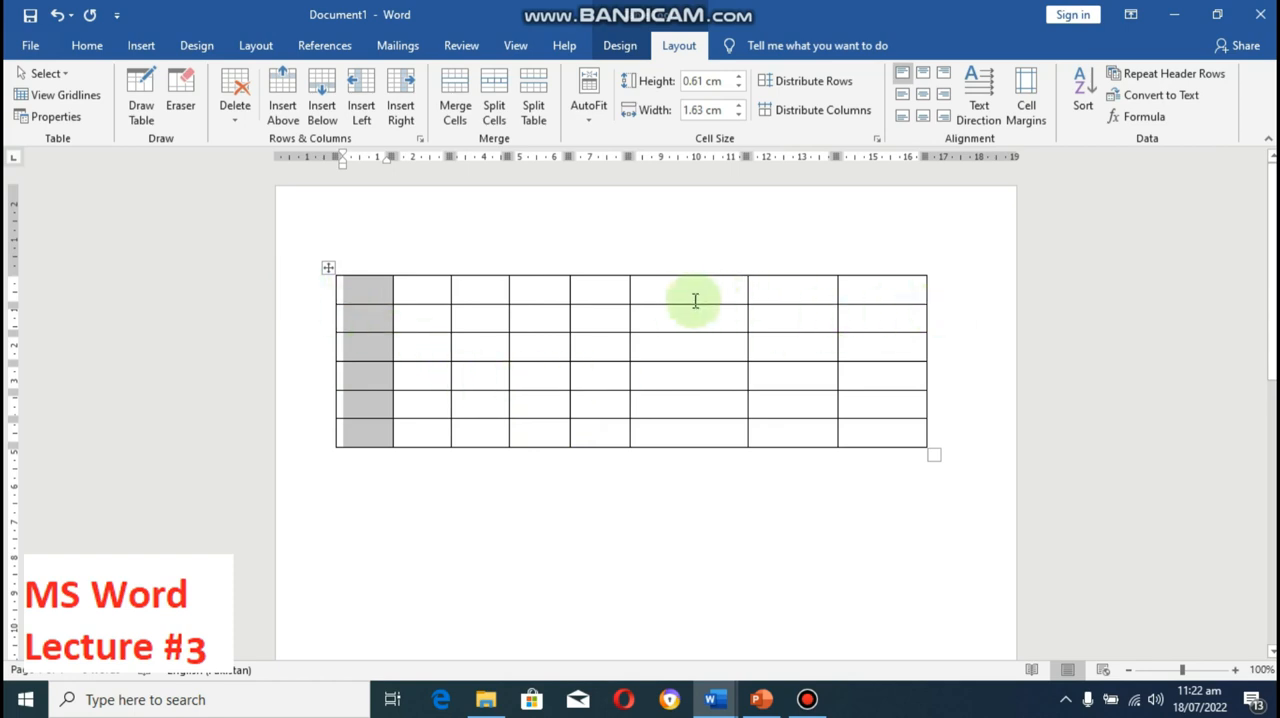
Step: Insert a column to the left of the table's fourth column
{"action": "left_click", "coordinate": [537, 282]}
{"action": "right_click", "coordinate": [537, 282]}
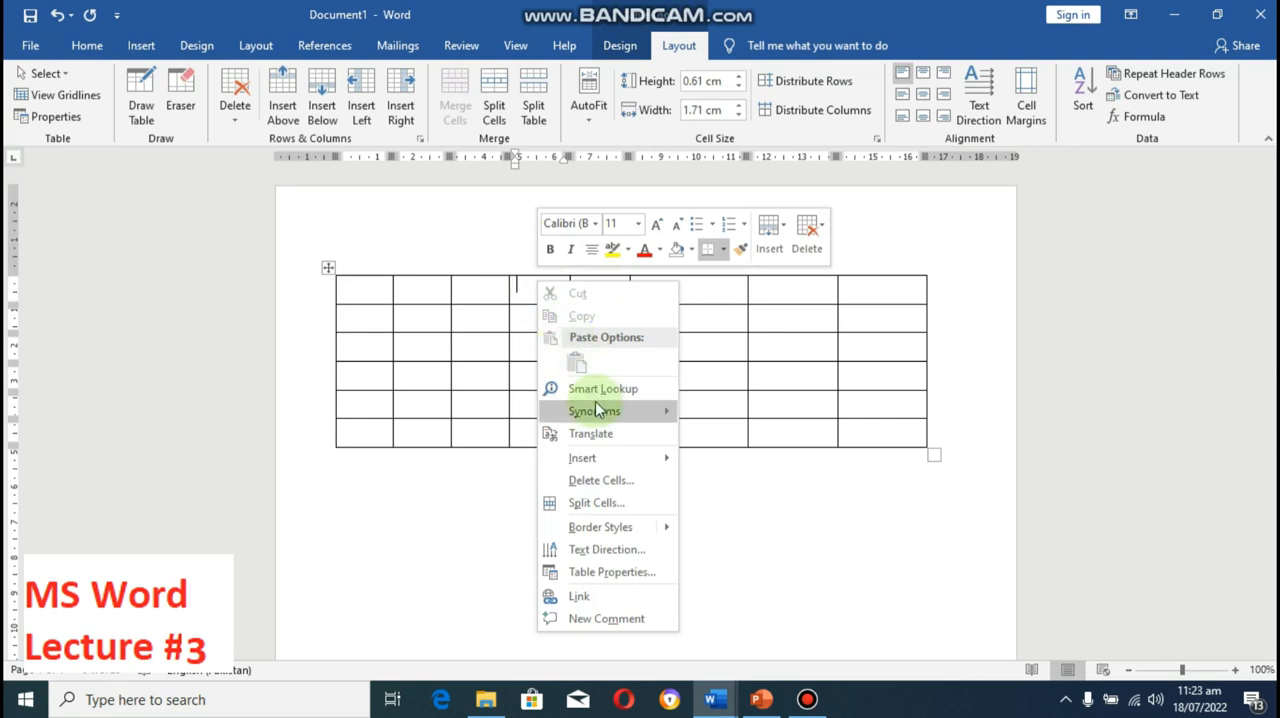
{"action": "mouse_move", "coordinate": [631, 458]}
{"action": "left_click", "coordinate": [722, 457]}
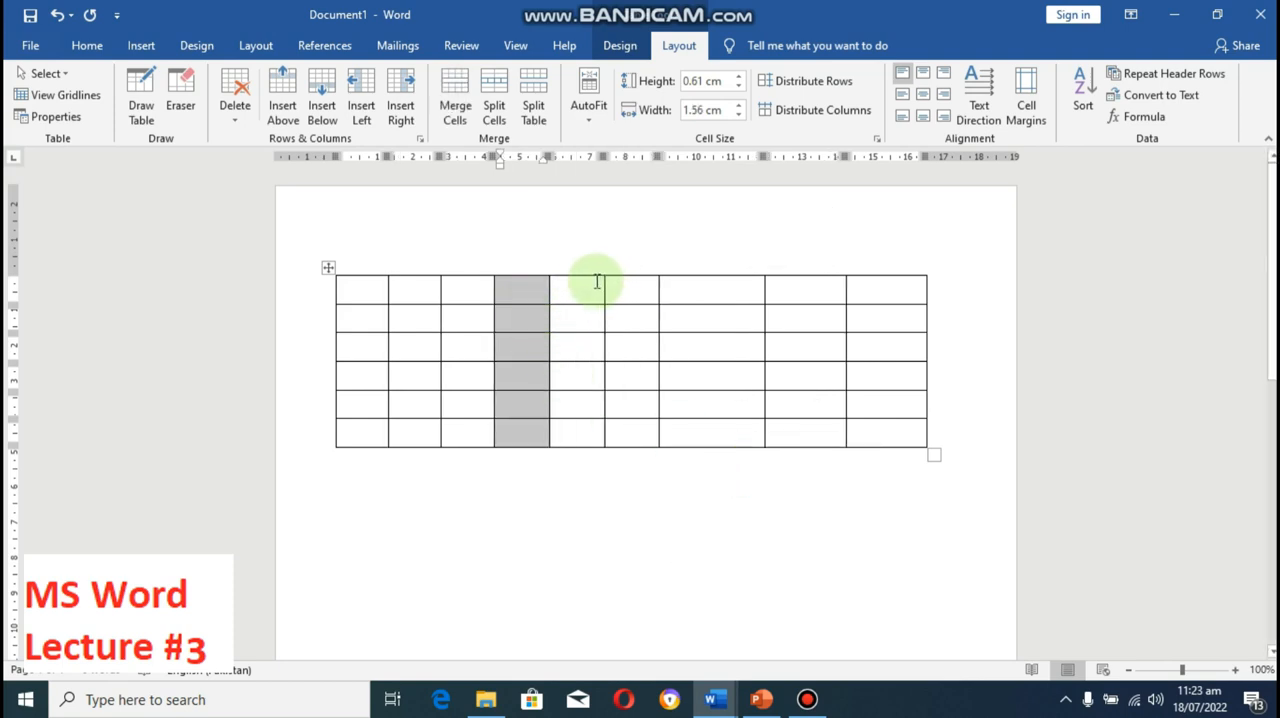
Step: Delete the table's entire fourth column
{"action": "left_click", "coordinate": [596, 282]}
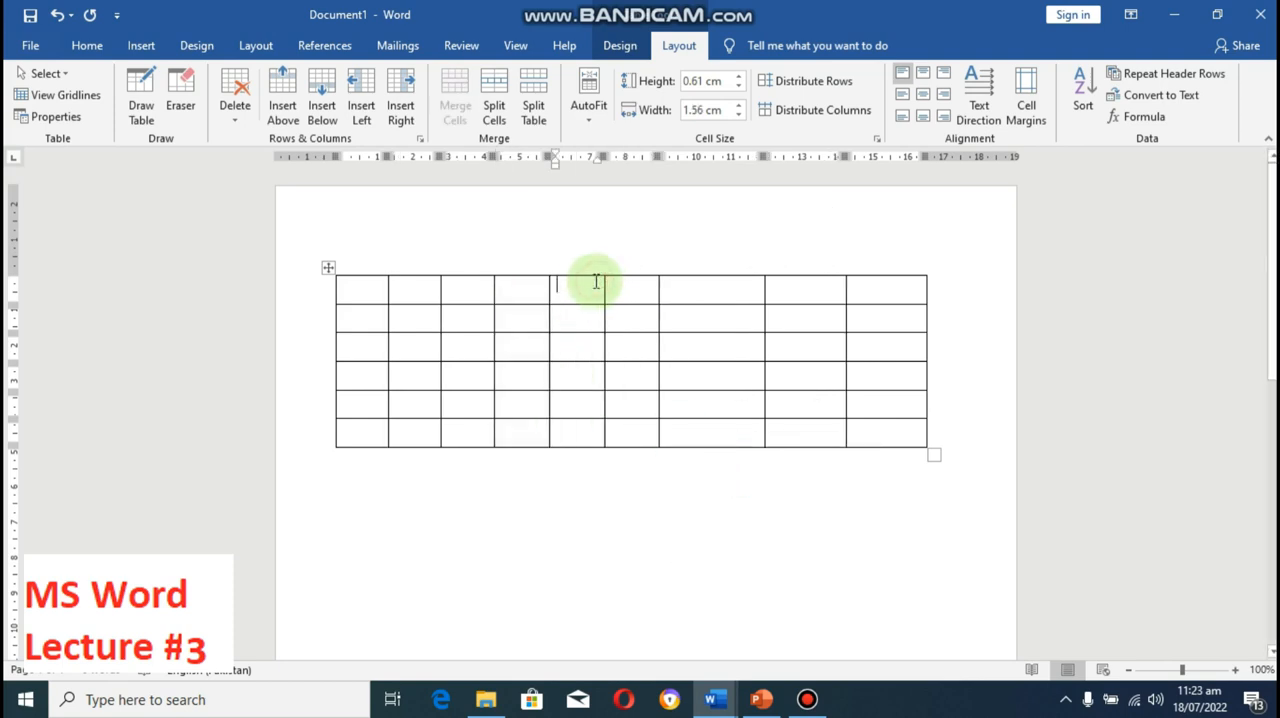
{"action": "right_click", "coordinate": [516, 293]}
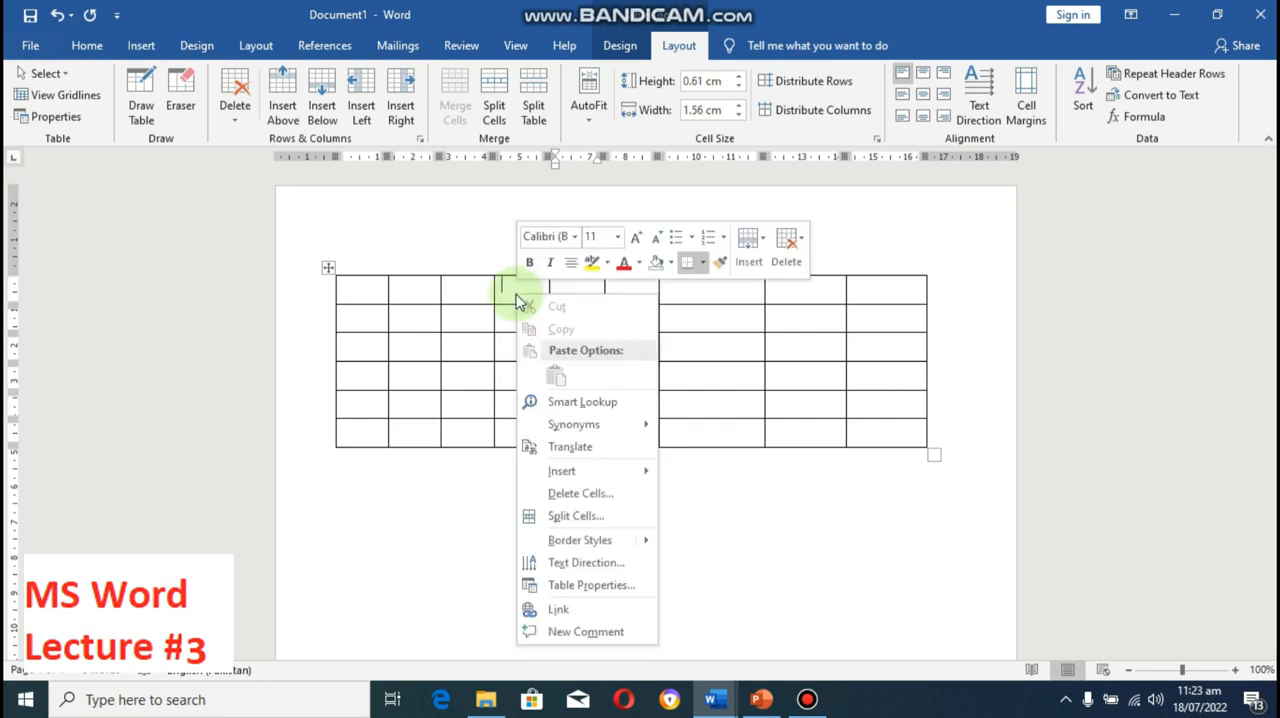
{"action": "left_click", "coordinate": [584, 494]}
{"action": "left_click", "coordinate": [620, 351]}
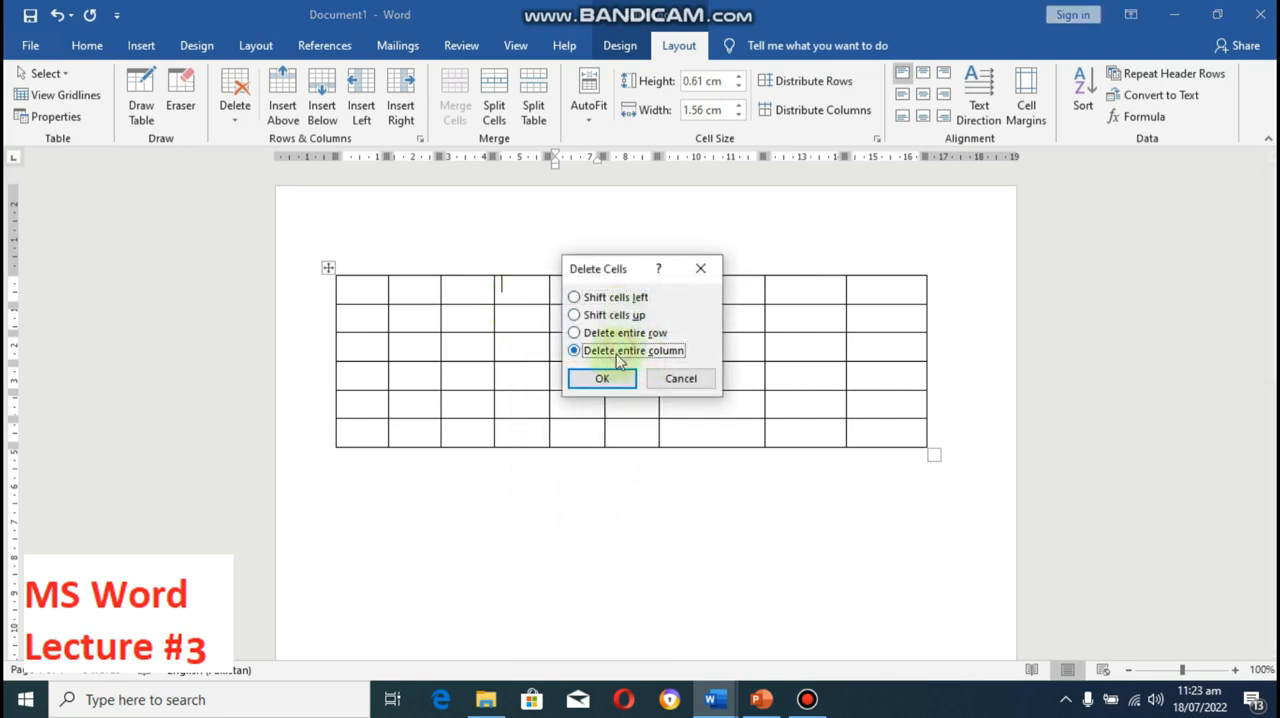
{"action": "left_click", "coordinate": [603, 379]}
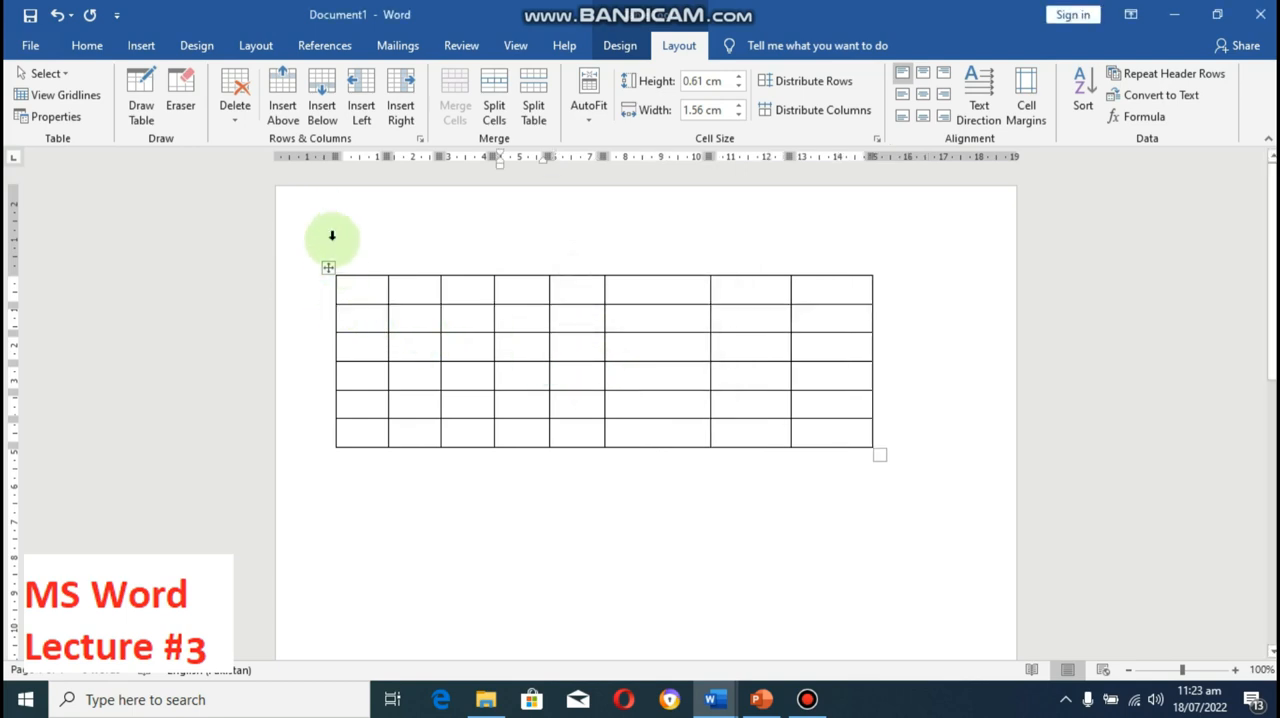
{"action": "key", "text": "F12"}
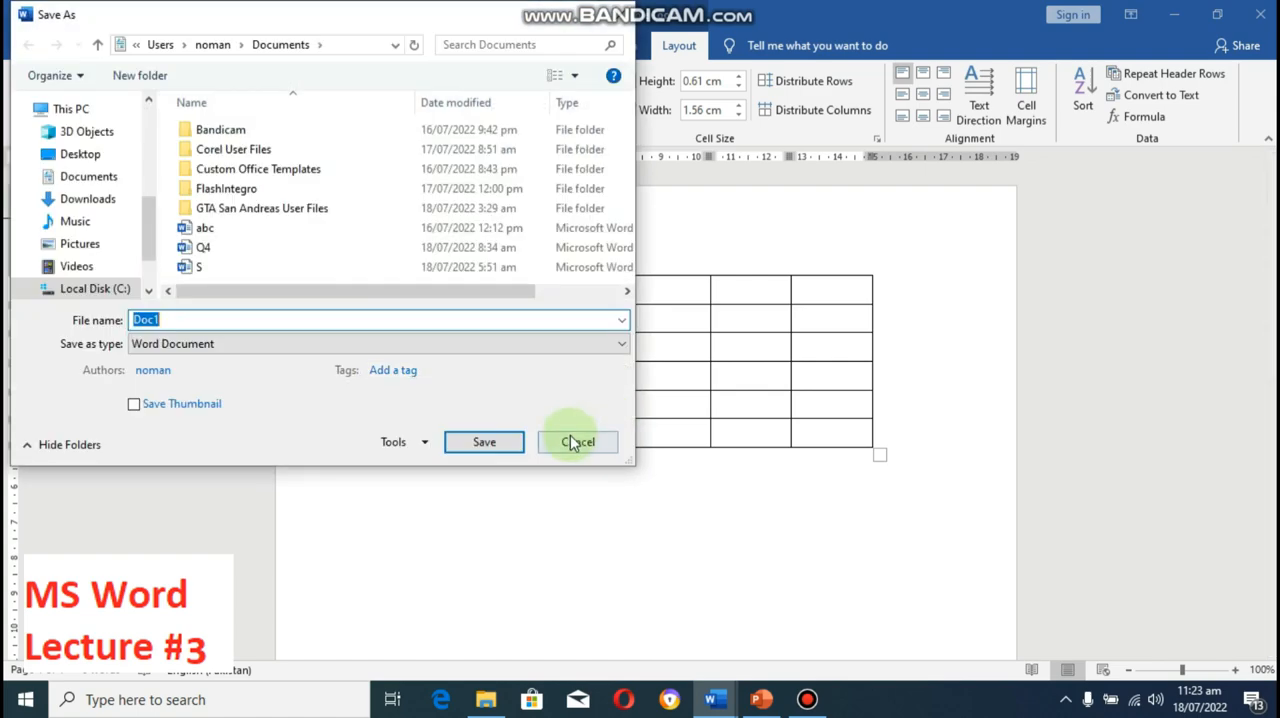
{"action": "left_click", "coordinate": [576, 442]}
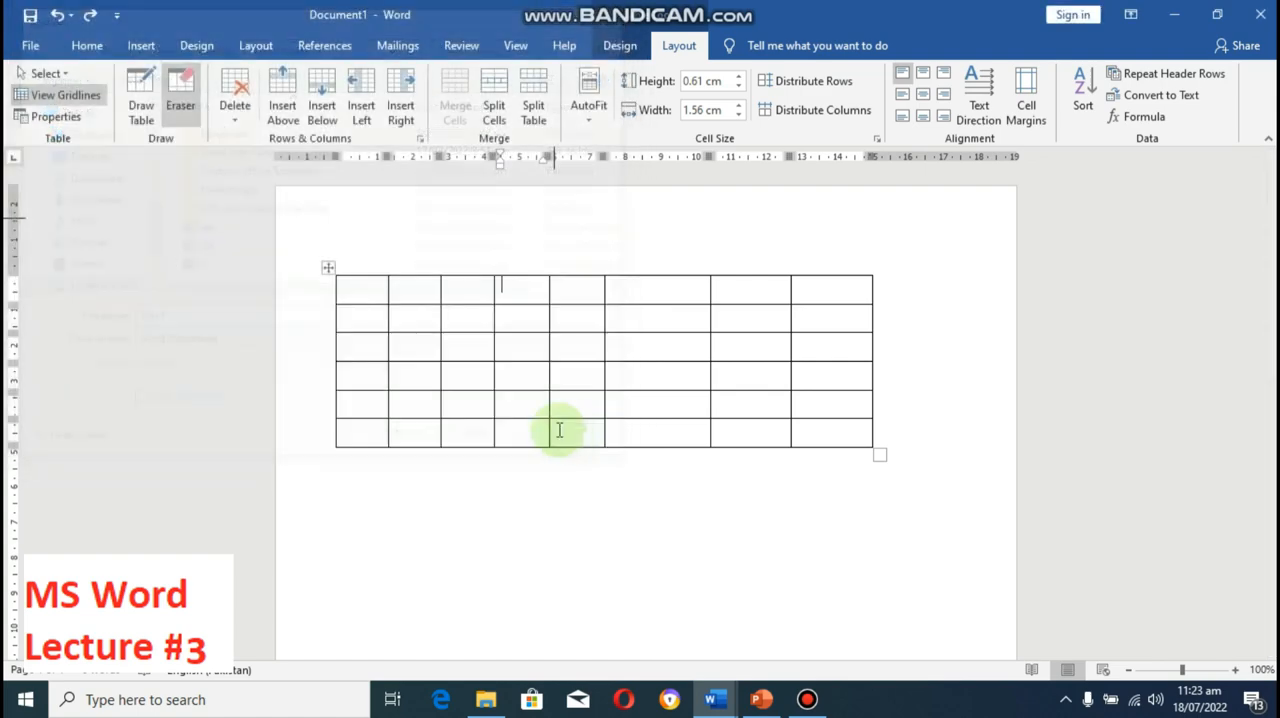
Step: Erase inner cell borders in columns three to four and six to seven across rows two to five, and in the last column across rows two to four
{"action": "left_click", "coordinate": [181, 95]}
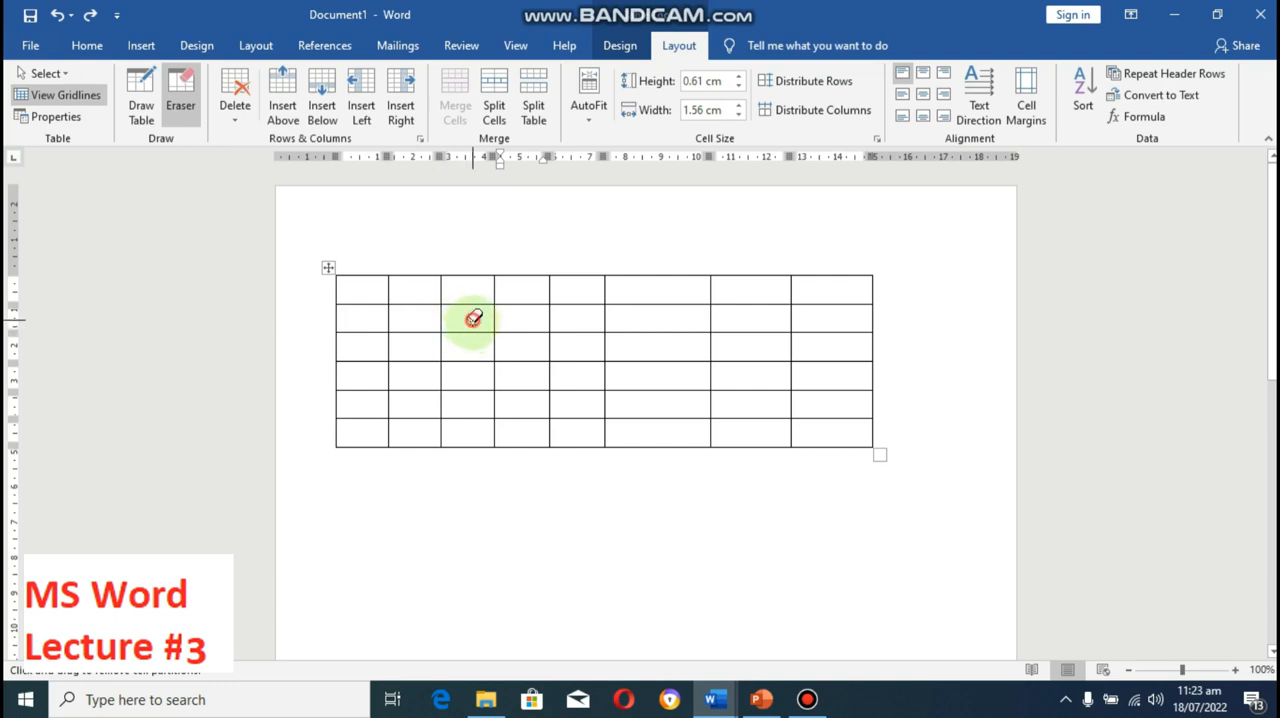
{"action": "mouse_move", "coordinate": [473, 318]}
{"action": "left_mouse_down"}
{"action": "mouse_move", "coordinate": [486, 343]}
{"action": "mouse_move", "coordinate": [526, 360]}
{"action": "left_mouse_up"}
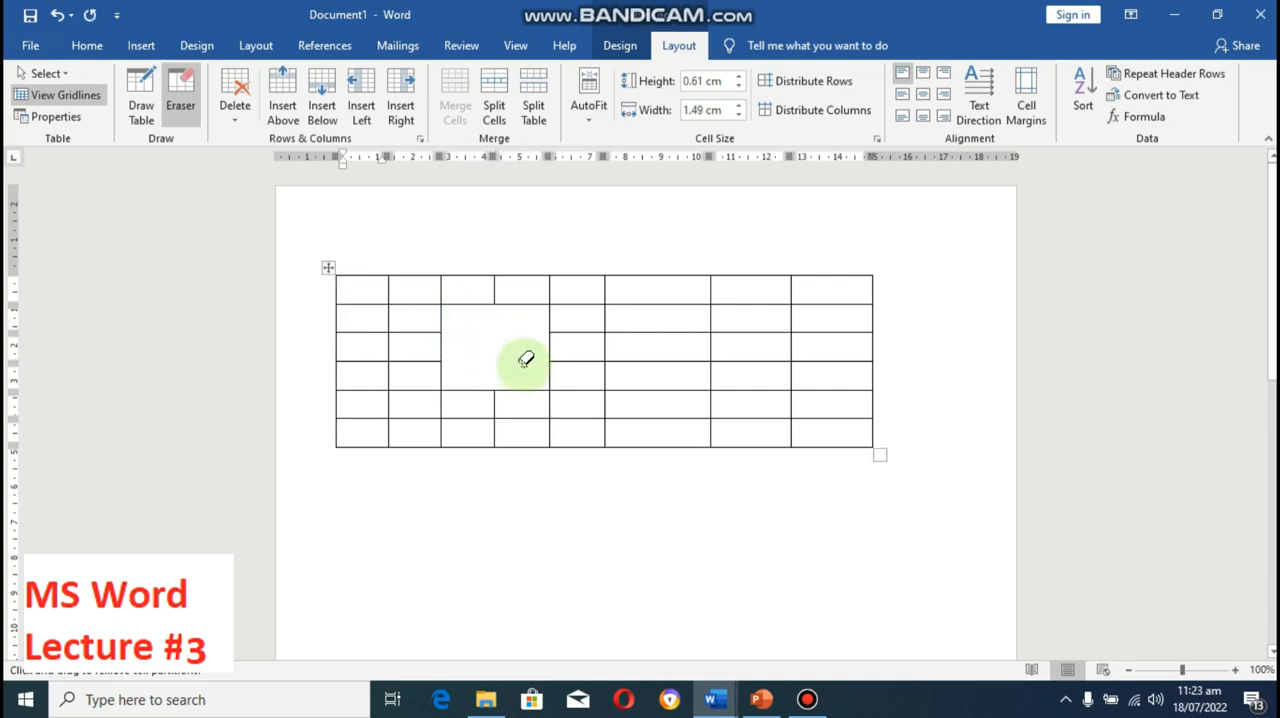
{"action": "mouse_move", "coordinate": [647, 319]}
{"action": "left_mouse_down"}
{"action": "mouse_move", "coordinate": [677, 360]}
{"action": "mouse_move", "coordinate": [737, 390]}
{"action": "left_mouse_up"}
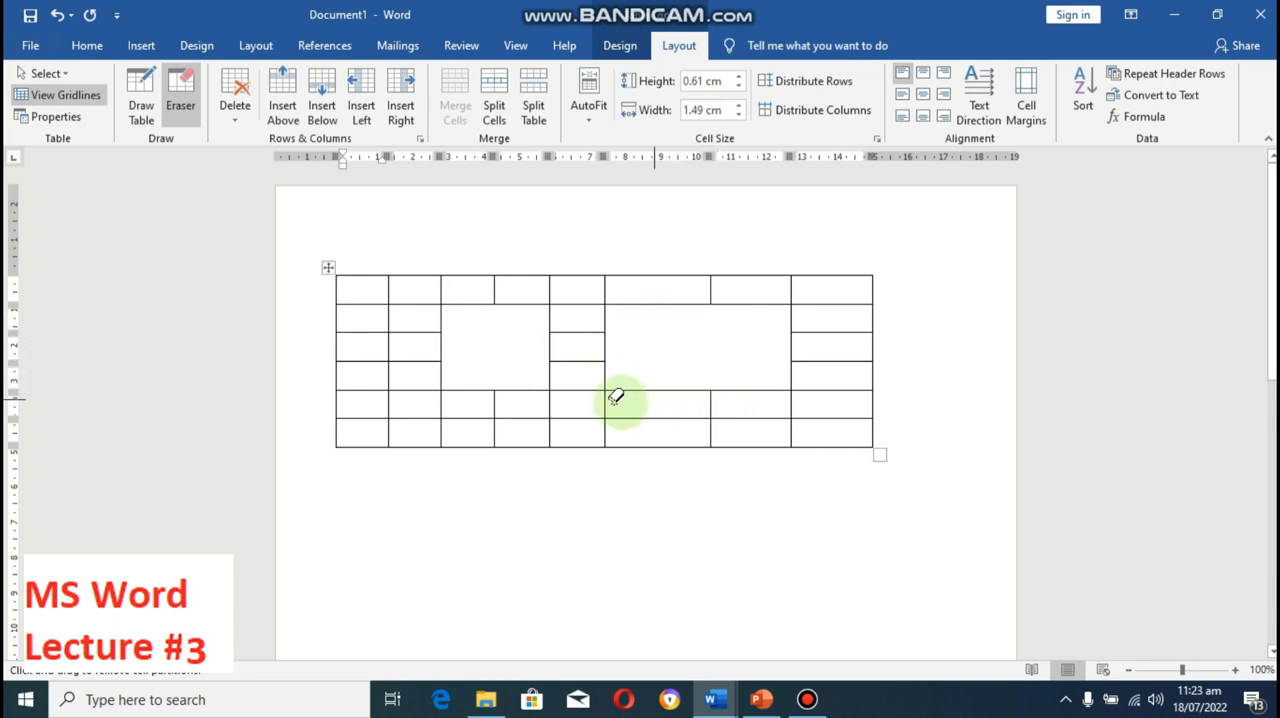
{"action": "left_click_drag", "start_coordinate": [461, 410], "coordinate": [535, 409]}
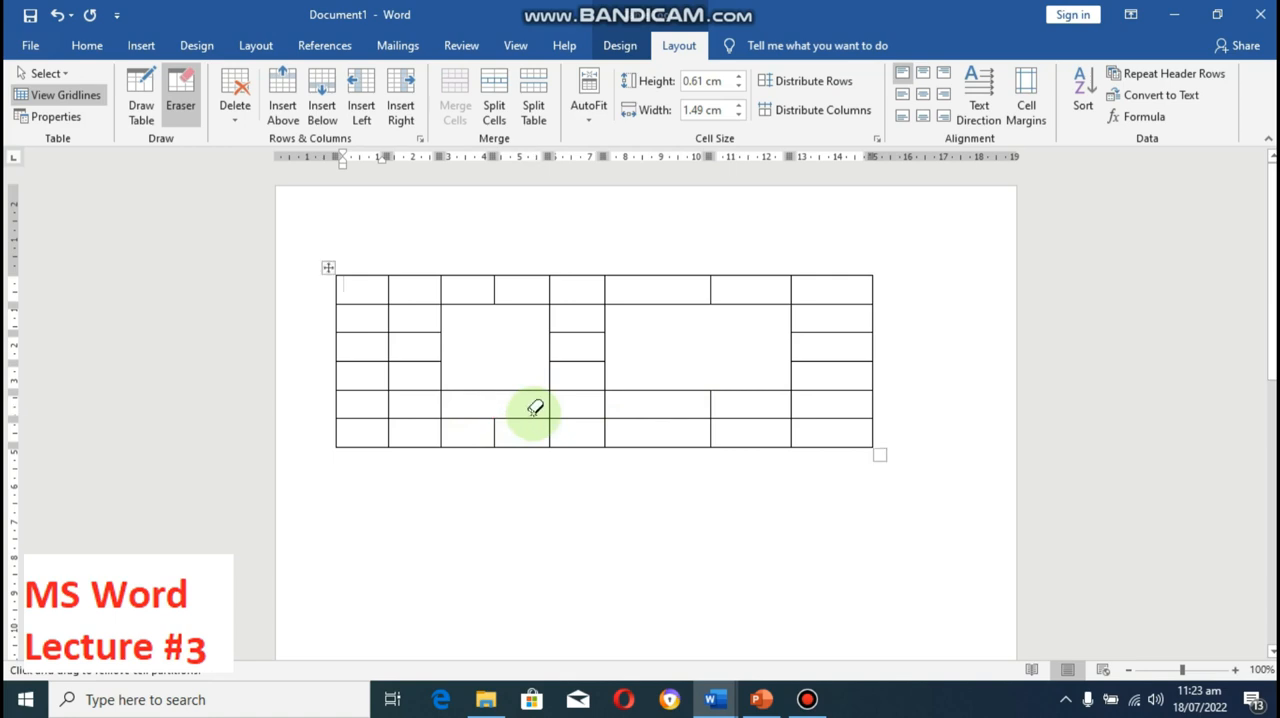
{"action": "mouse_move", "coordinate": [672, 393]}
{"action": "left_mouse_down"}
{"action": "mouse_move", "coordinate": [754, 400]}
{"action": "mouse_move", "coordinate": [726, 403]}
{"action": "left_mouse_up"}
{"action": "left_click_drag", "start_coordinate": [839, 315], "coordinate": [843, 388]}
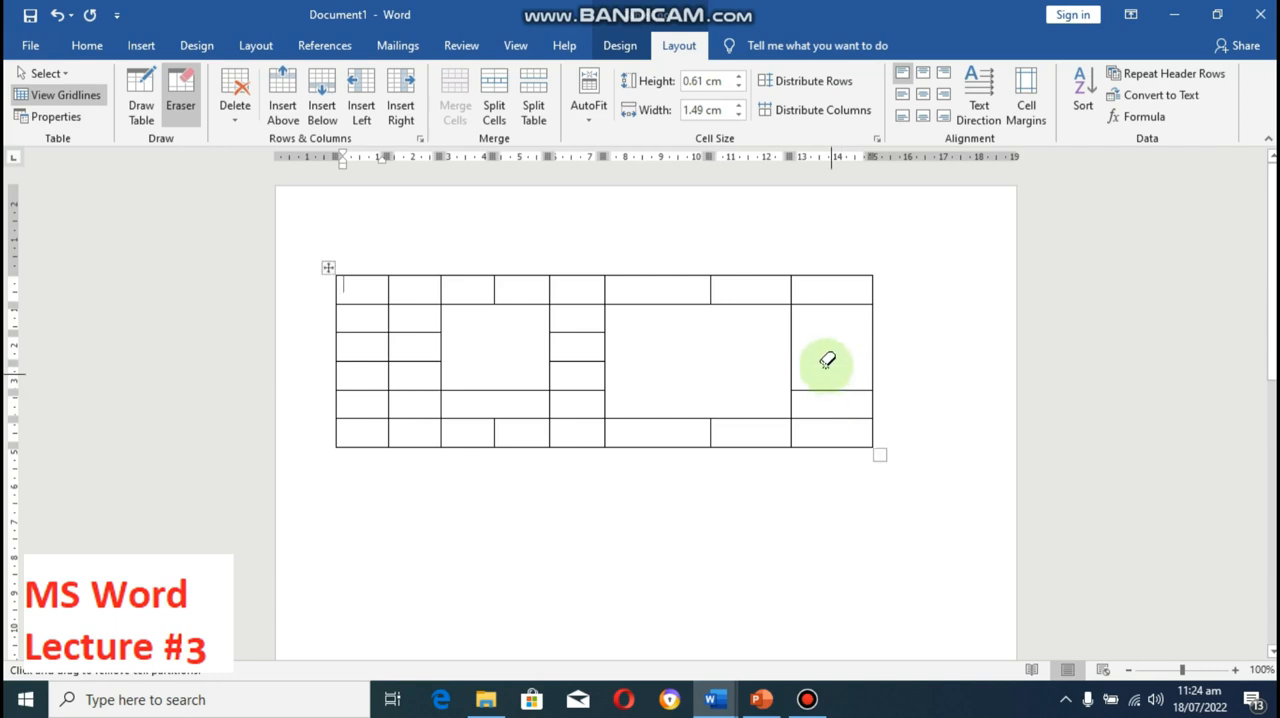
{"action": "left_click", "coordinate": [180, 95]}
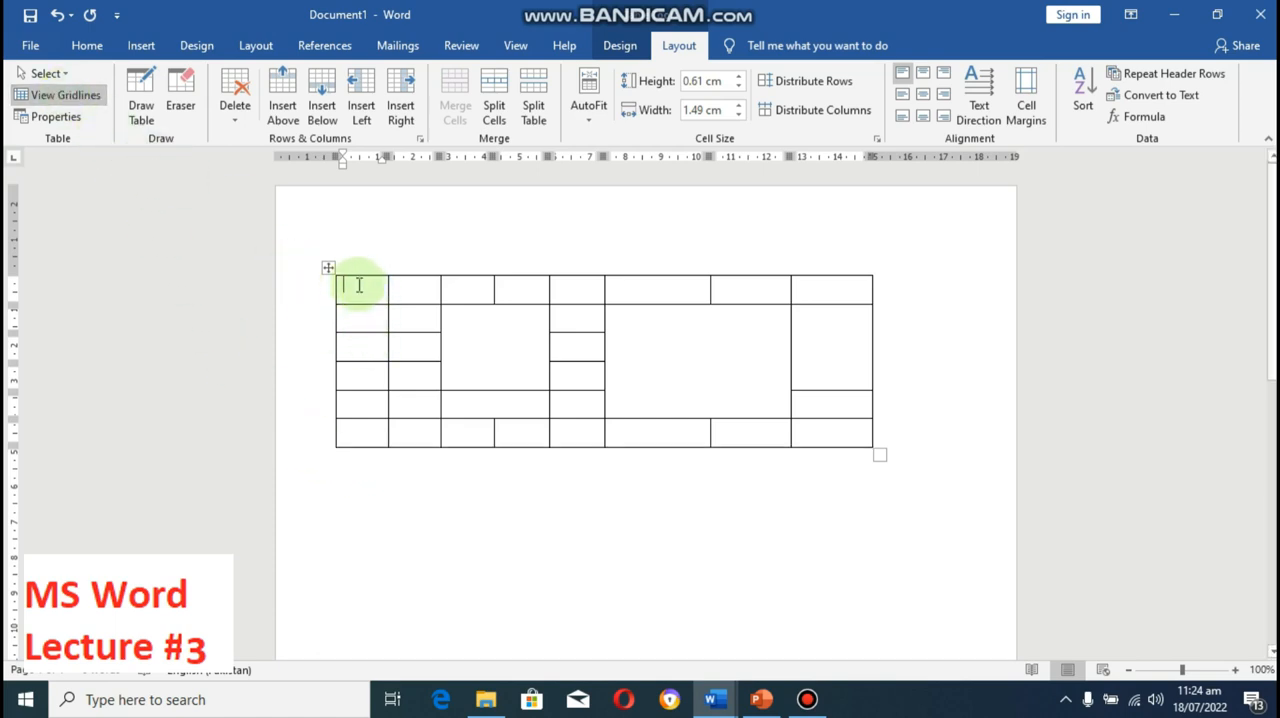
Step: Select the table's first five columns and turn off the gridline display
{"action": "mouse_move", "coordinate": [358, 286]}
{"action": "left_mouse_down"}
{"action": "mouse_move", "coordinate": [409, 351]}
{"action": "mouse_move", "coordinate": [578, 432]}
{"action": "left_mouse_up"}
{"action": "left_click", "coordinate": [72, 95]}
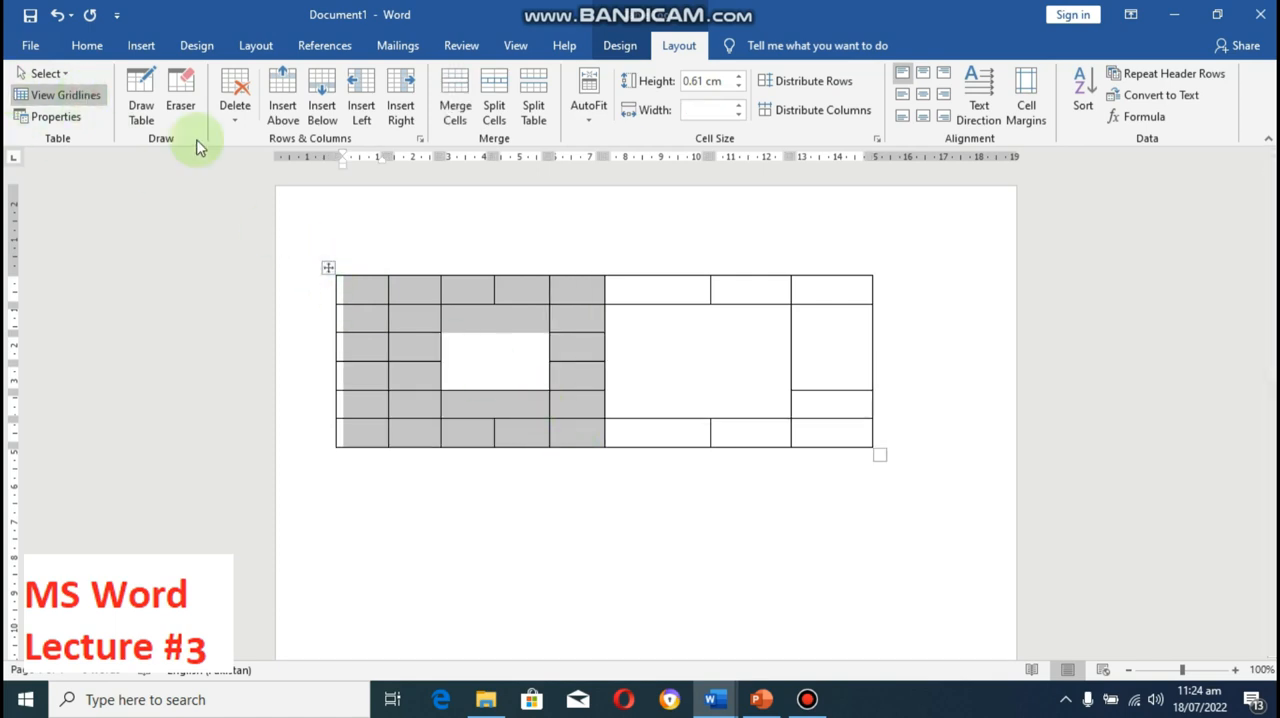
{"action": "left_click", "coordinate": [358, 318]}
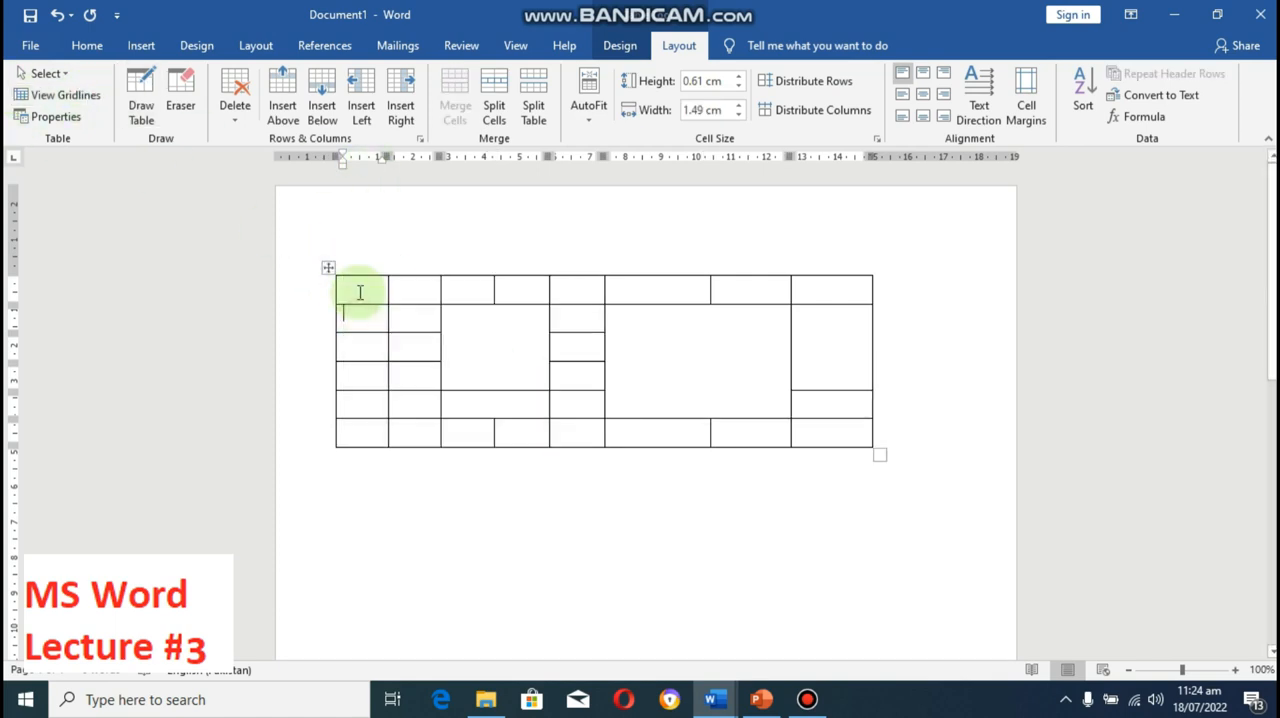
Step: Select the whole table, check how the page will print, and return to the document
{"action": "left_click_drag", "start_coordinate": [360, 289], "coordinate": [809, 424]}
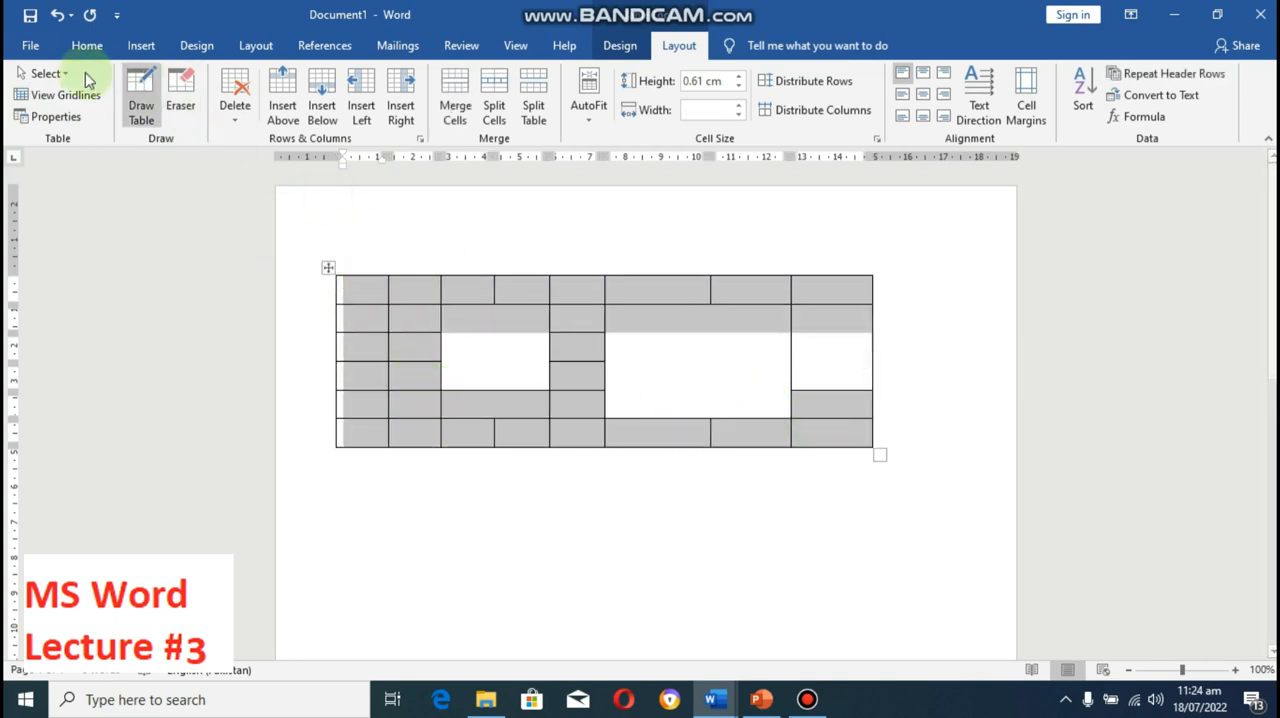
{"action": "left_click", "coordinate": [30, 47]}
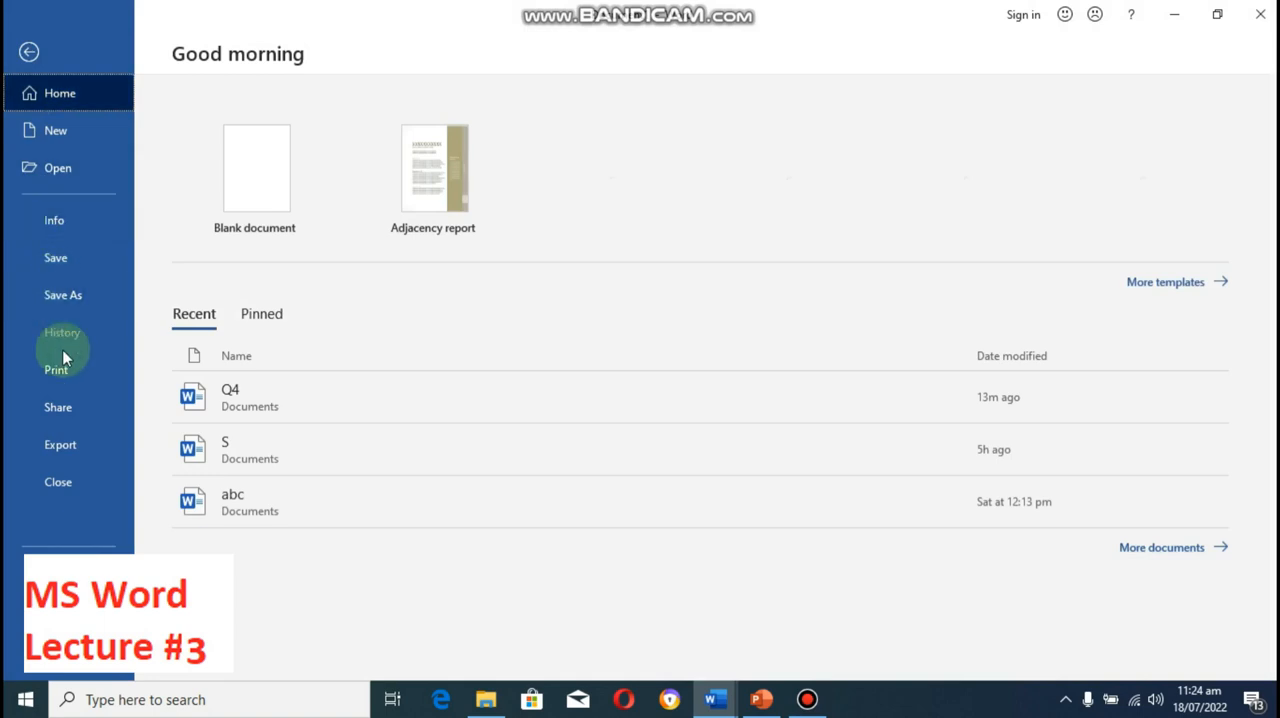
{"action": "left_click", "coordinate": [60, 374]}
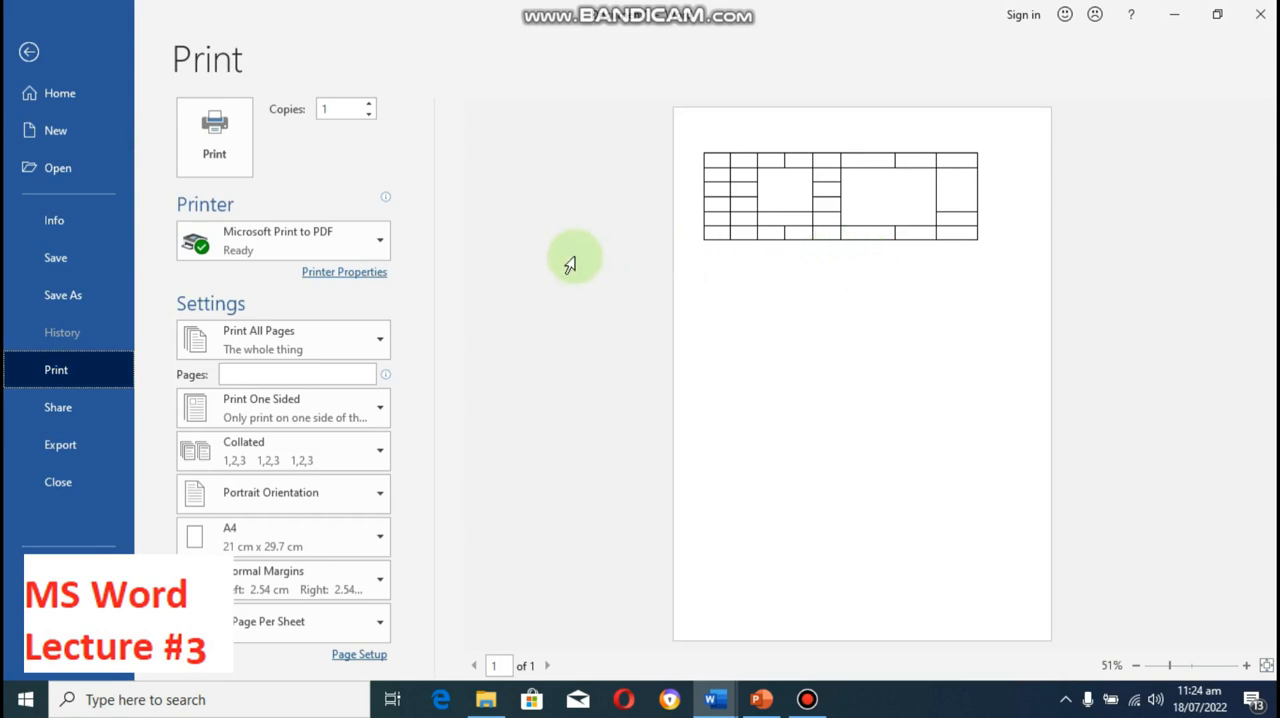
{"action": "key", "text": "Escape"}
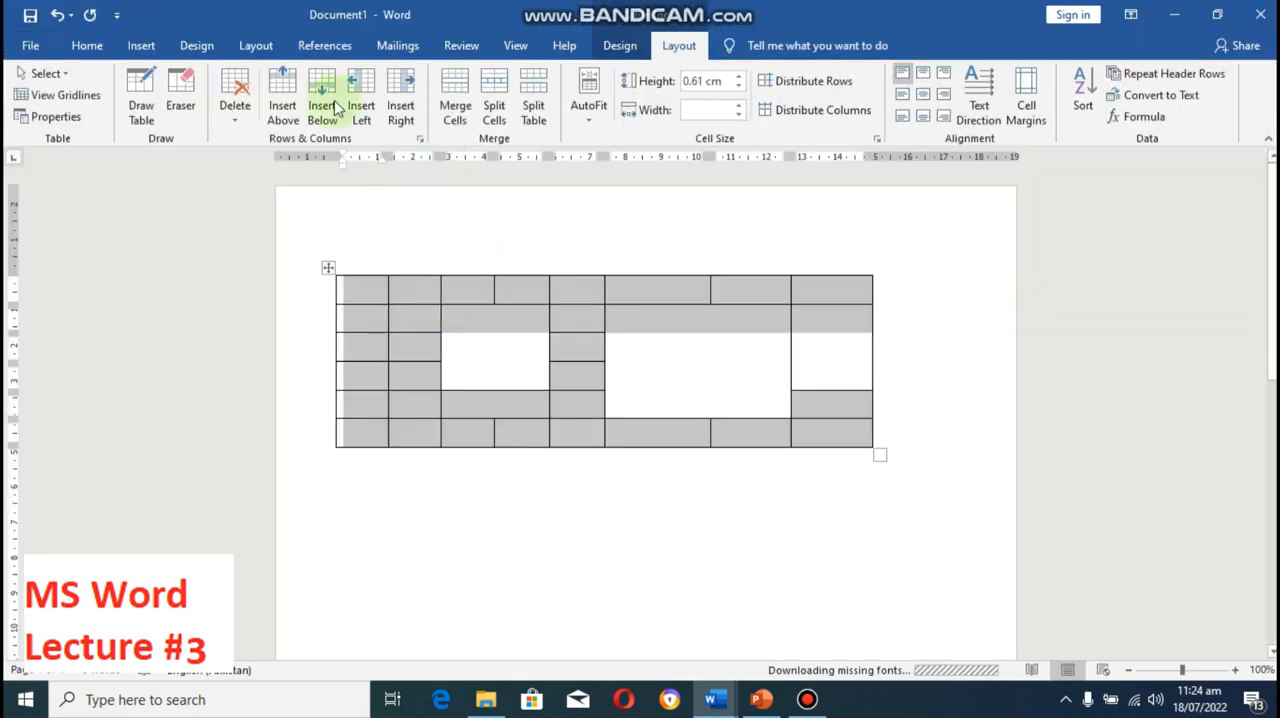
Step: Apply No Border to the selected table to remove its borders
{"action": "left_click", "coordinate": [88, 47]}
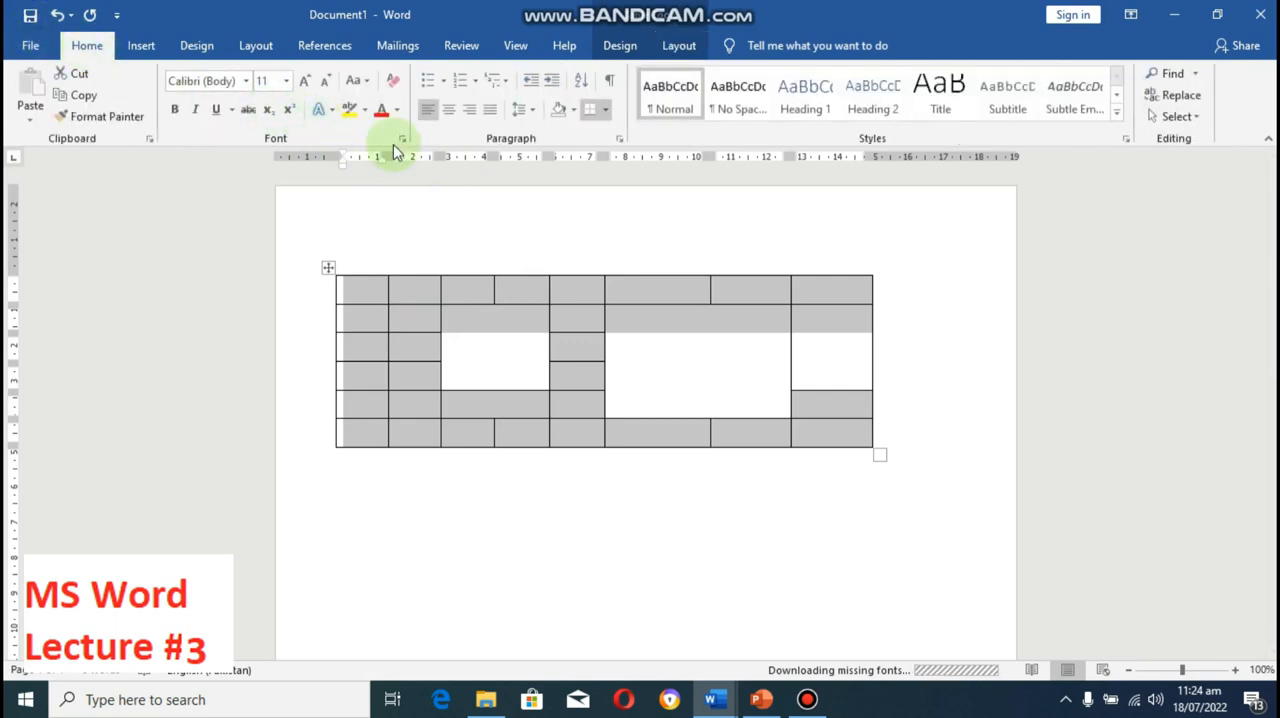
{"action": "left_click", "coordinate": [606, 113]}
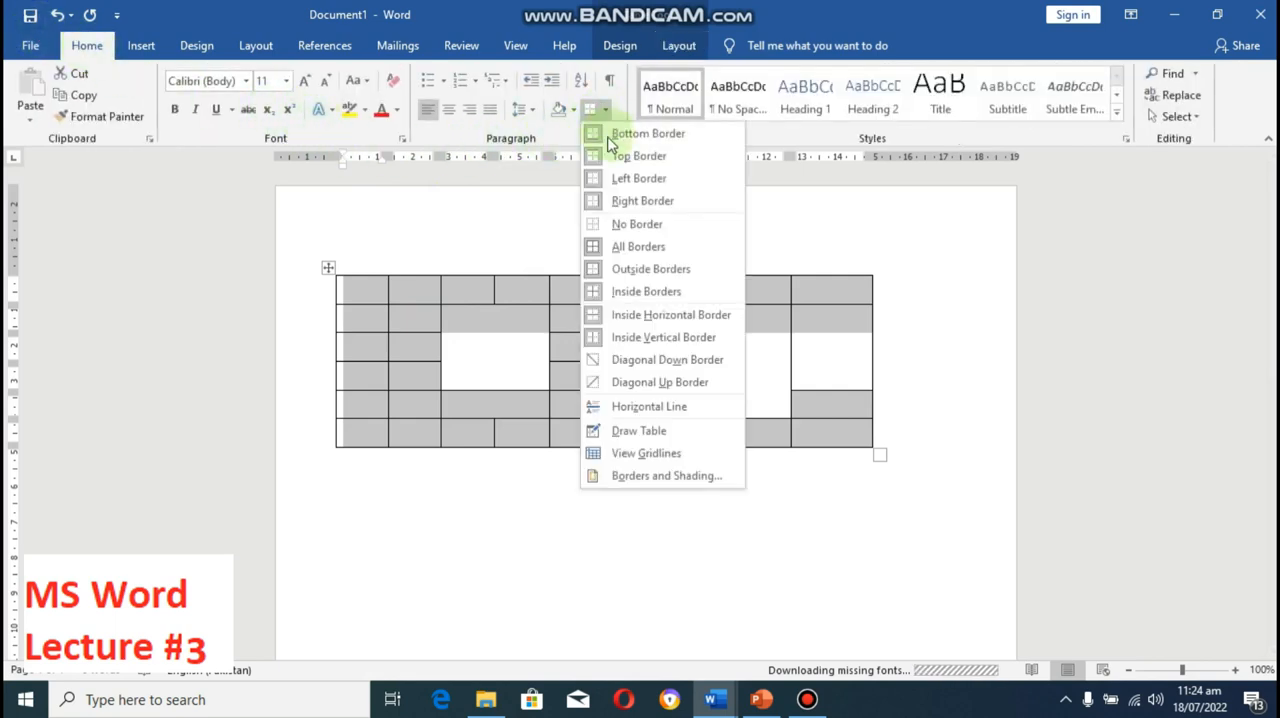
{"action": "left_click", "coordinate": [627, 222]}
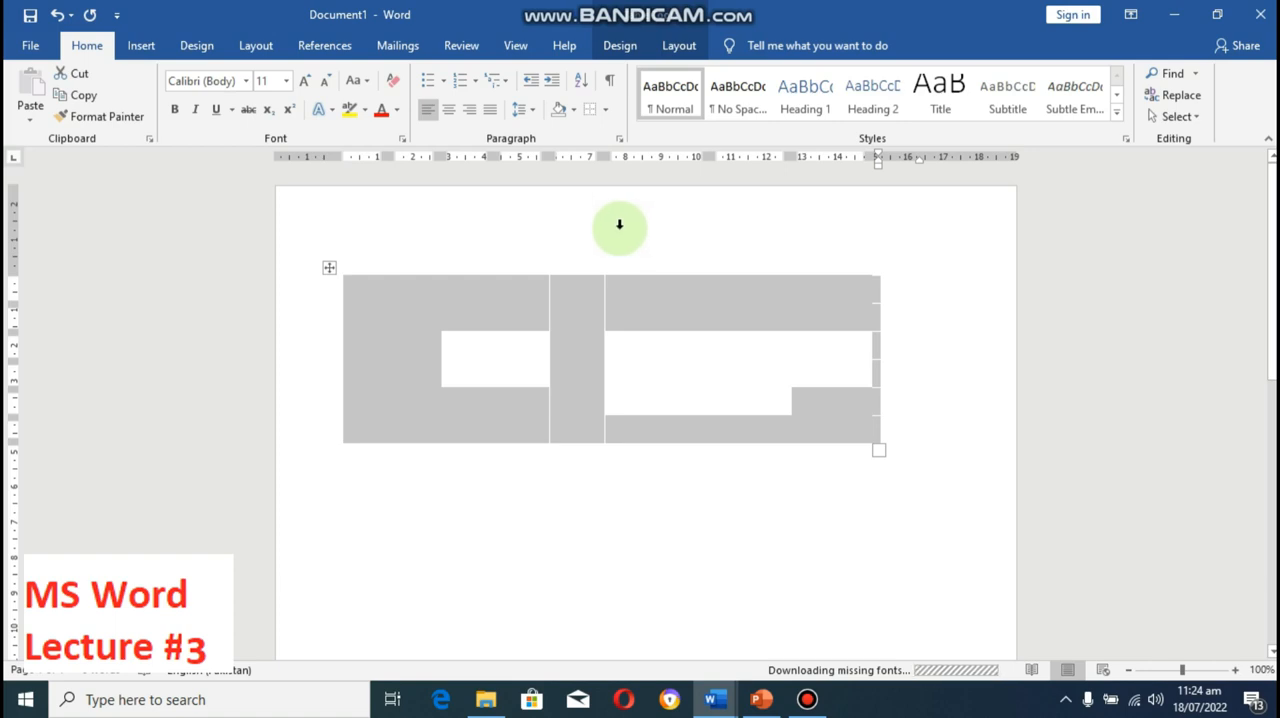
{"action": "left_click", "coordinate": [141, 46]}
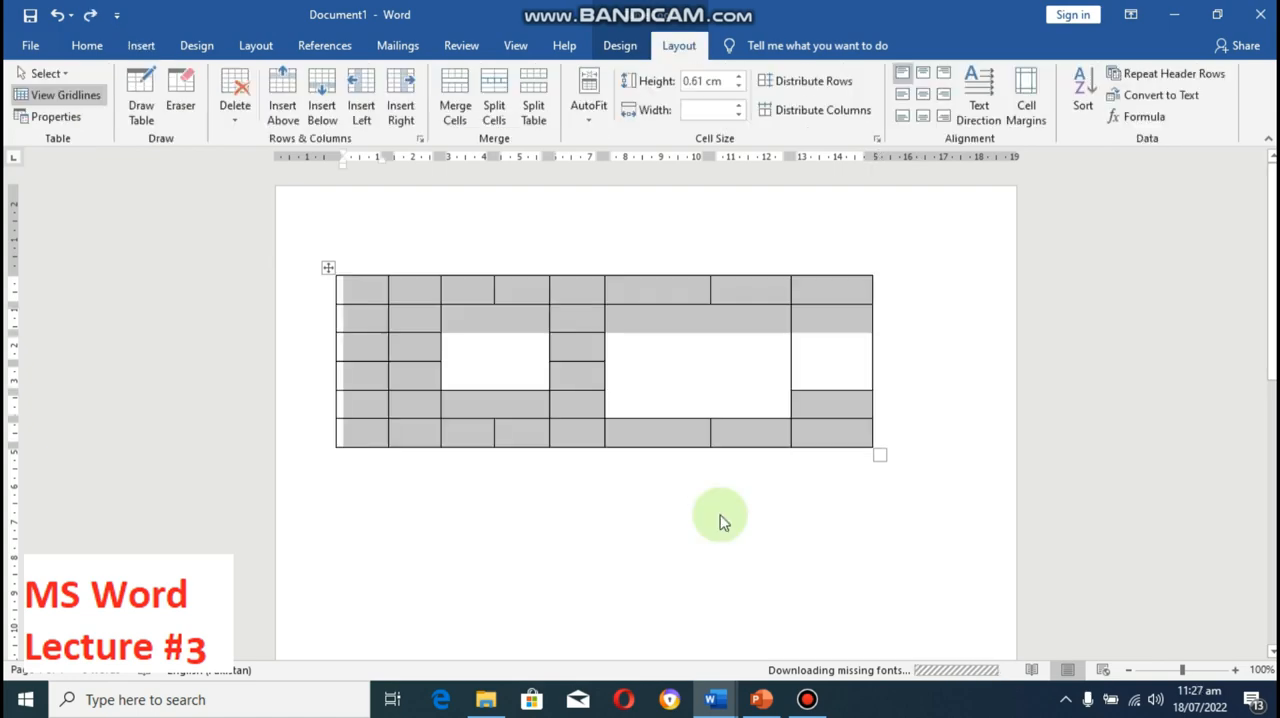
{"action": "key", "text": "F12"}
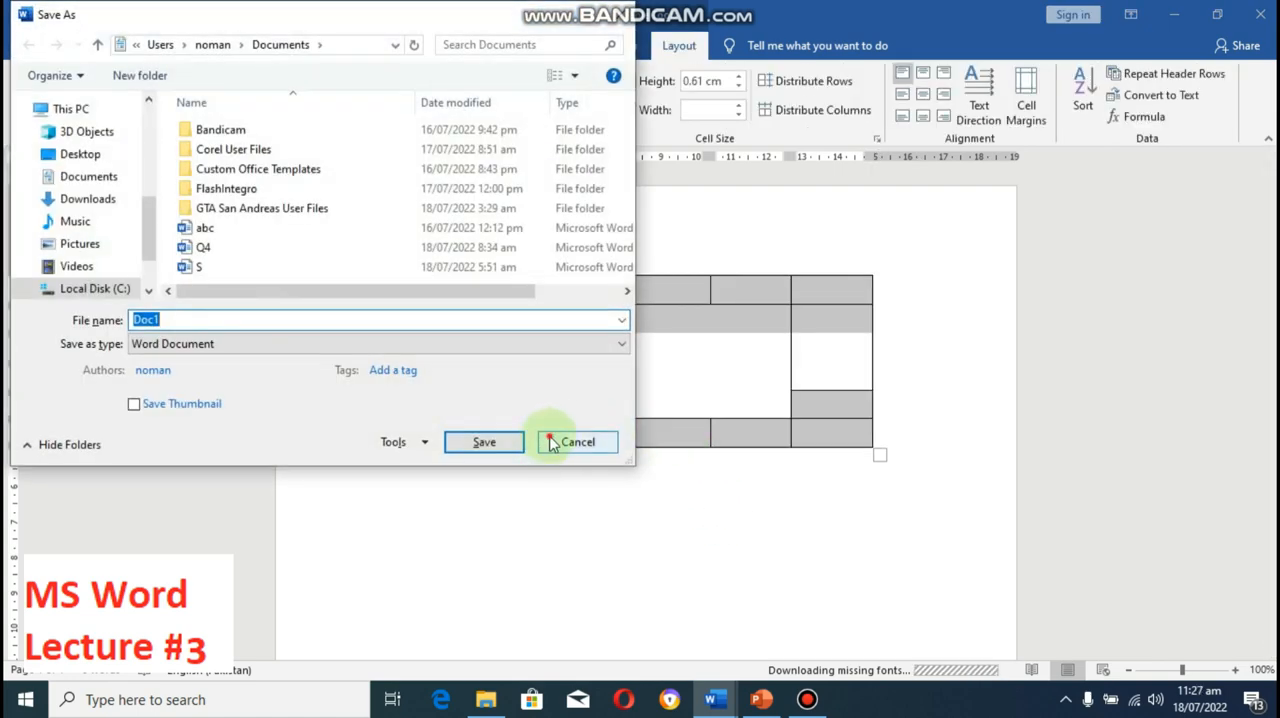
{"action": "left_click", "coordinate": [551, 444]}
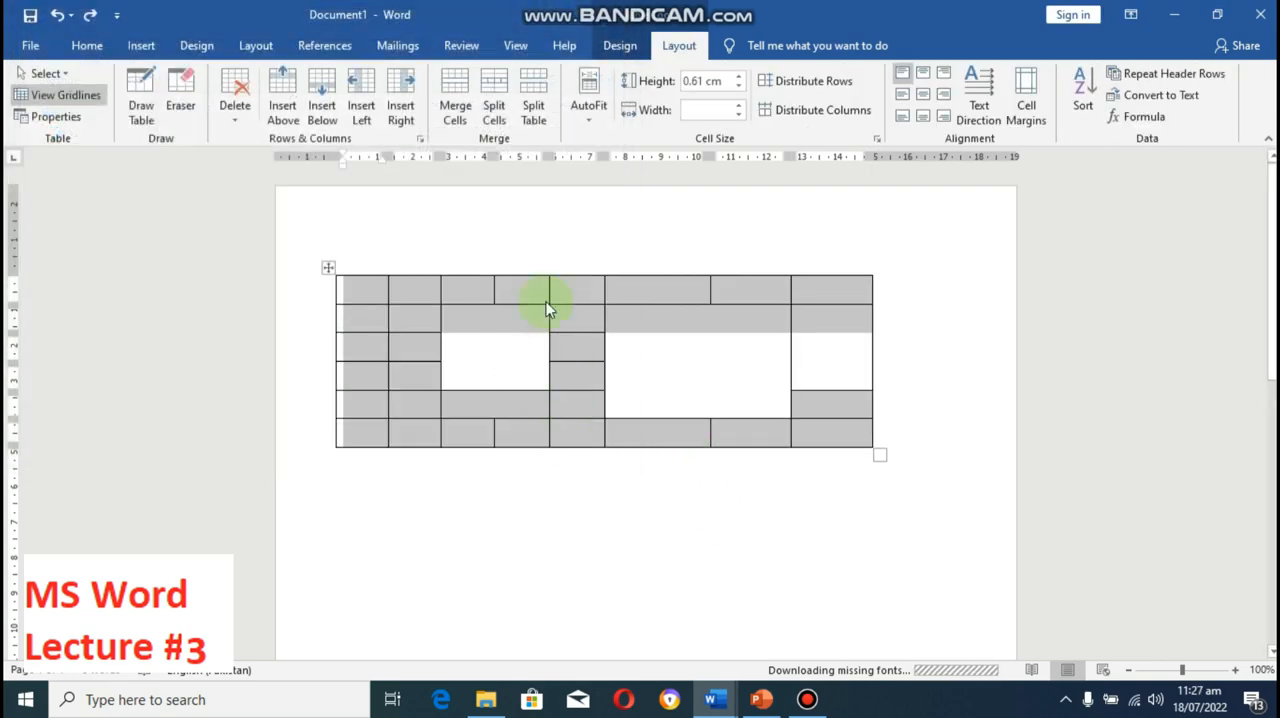
Step: Remove all borders from the selected table and hide its gridlines
{"action": "left_click", "coordinate": [88, 48]}
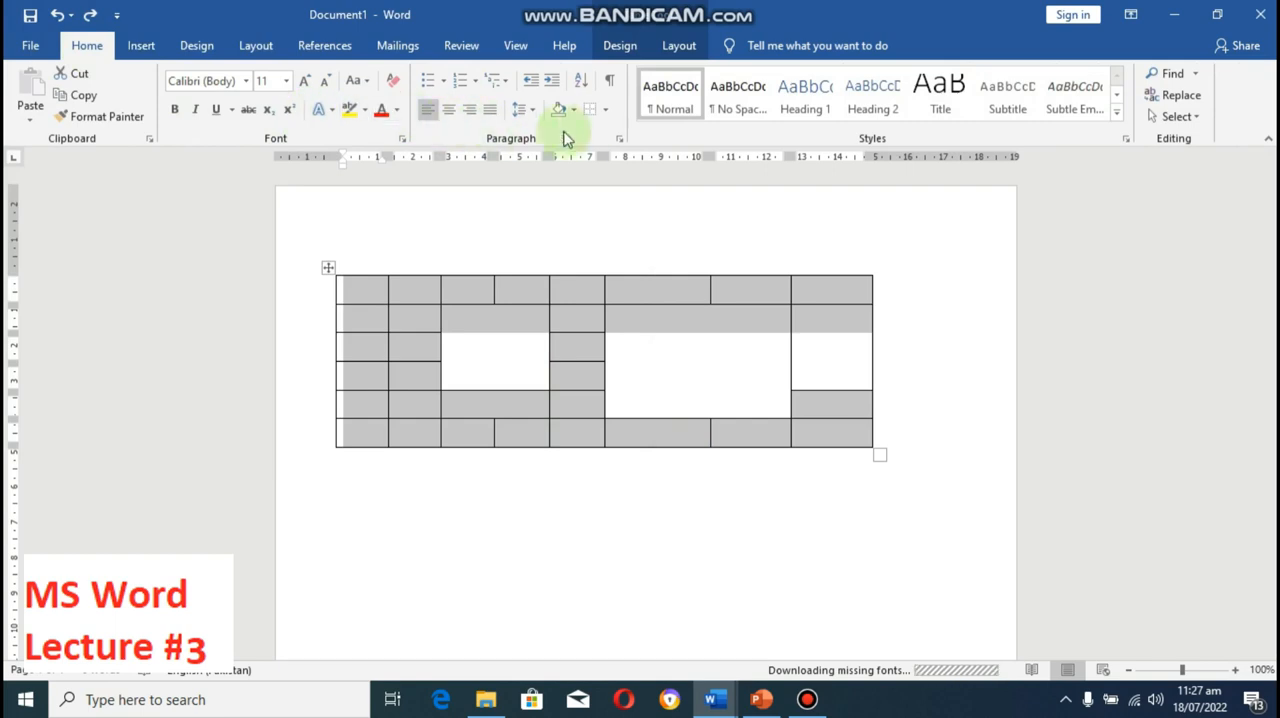
{"action": "left_click", "coordinate": [589, 112]}
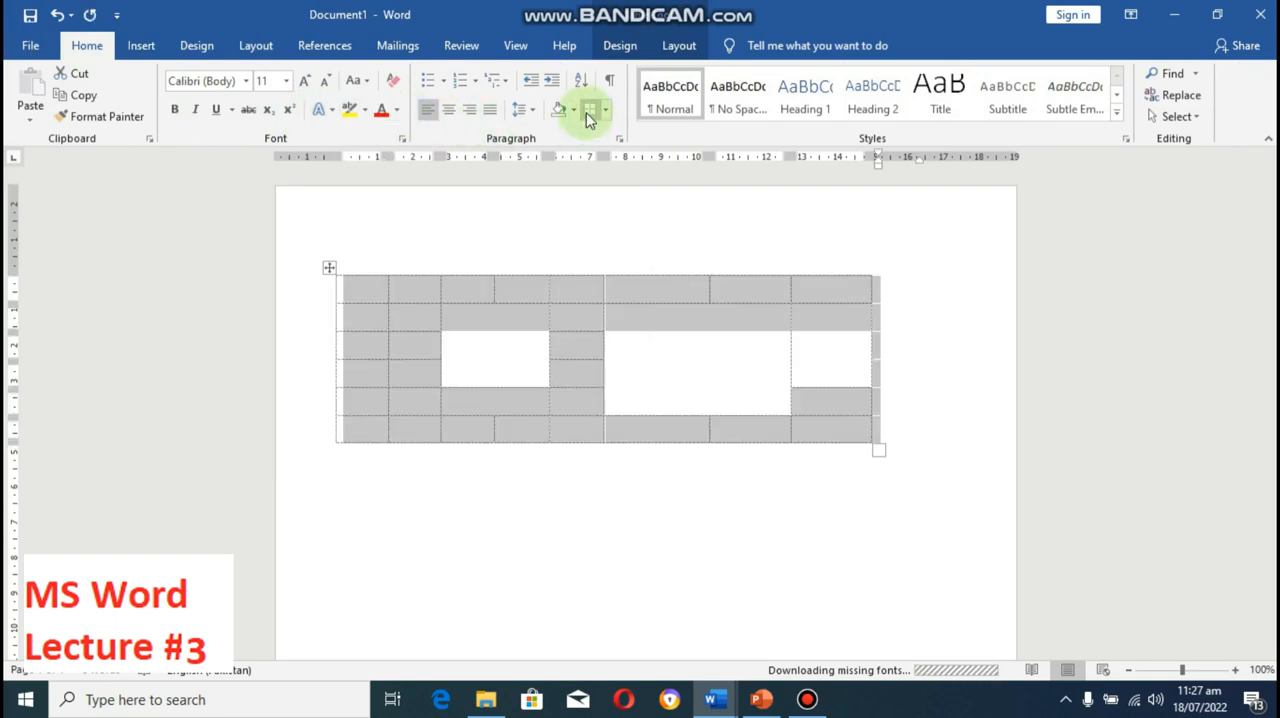
{"action": "left_click", "coordinate": [678, 45]}
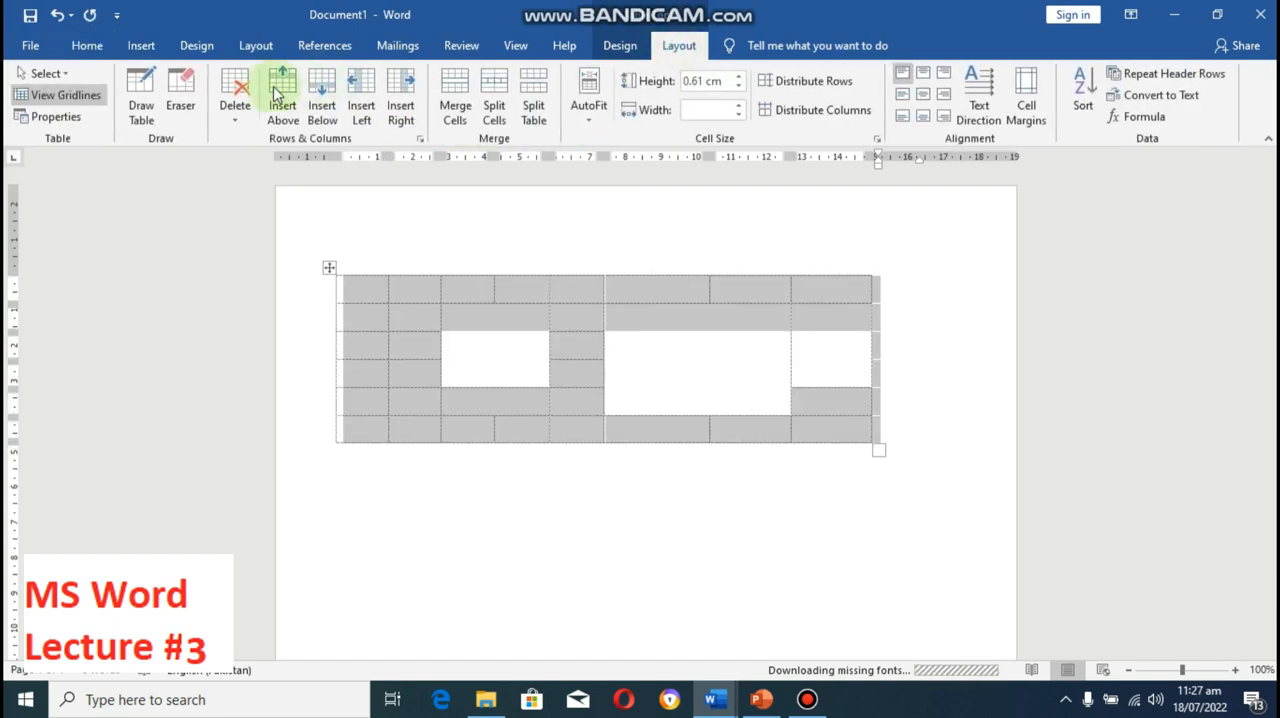
{"action": "left_click", "coordinate": [90, 93]}
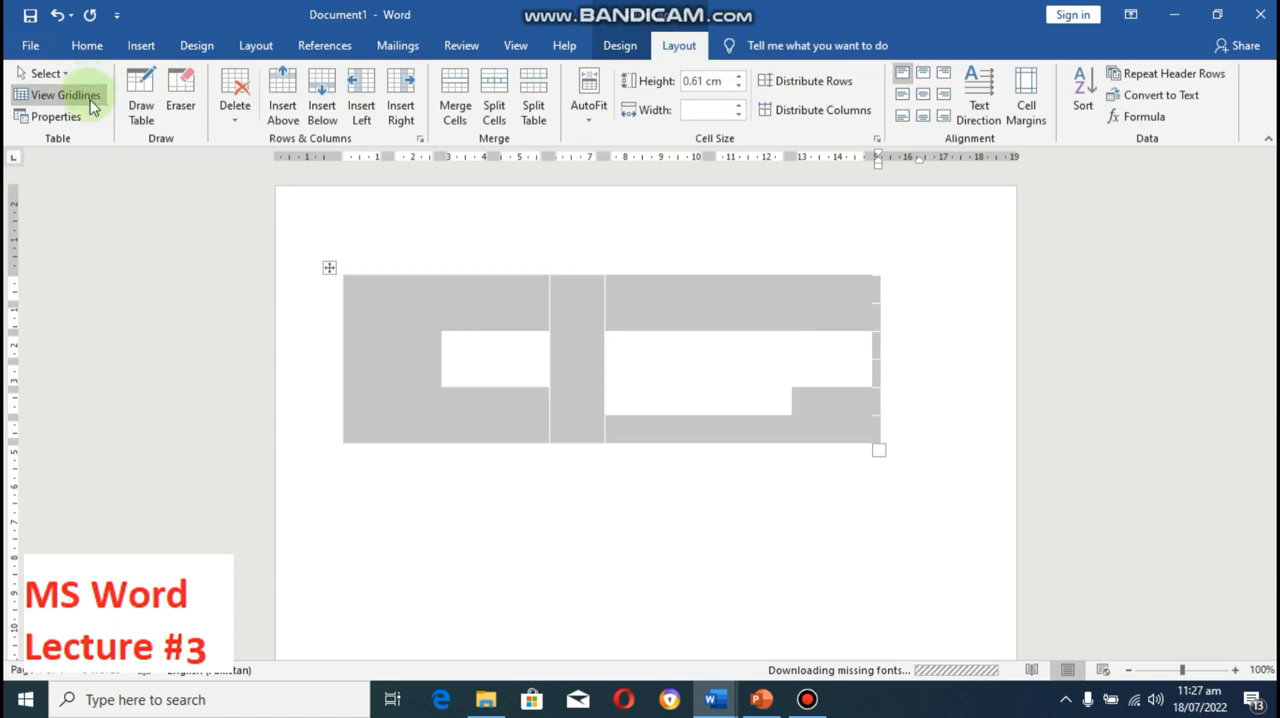
{"action": "left_click", "coordinate": [583, 357]}
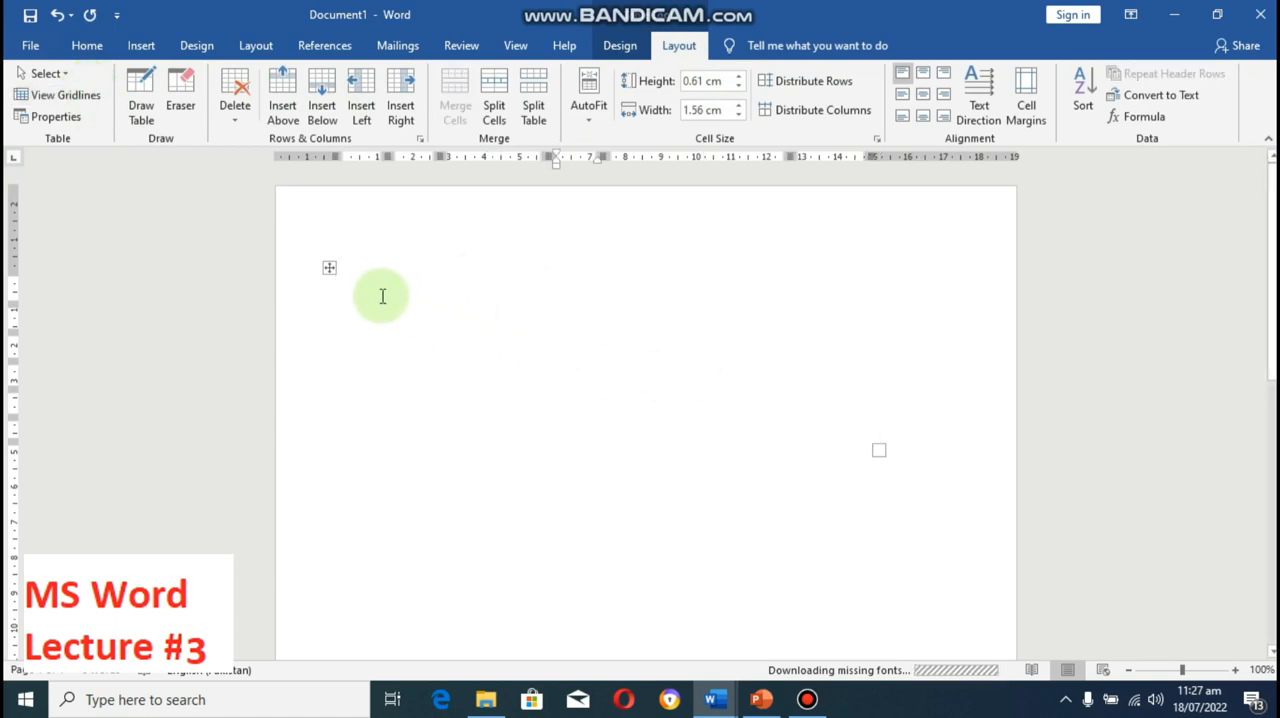
Step: Reselect the borderless table and turn its gridlines back on
{"action": "left_click_drag", "start_coordinate": [379, 285], "coordinate": [900, 428]}
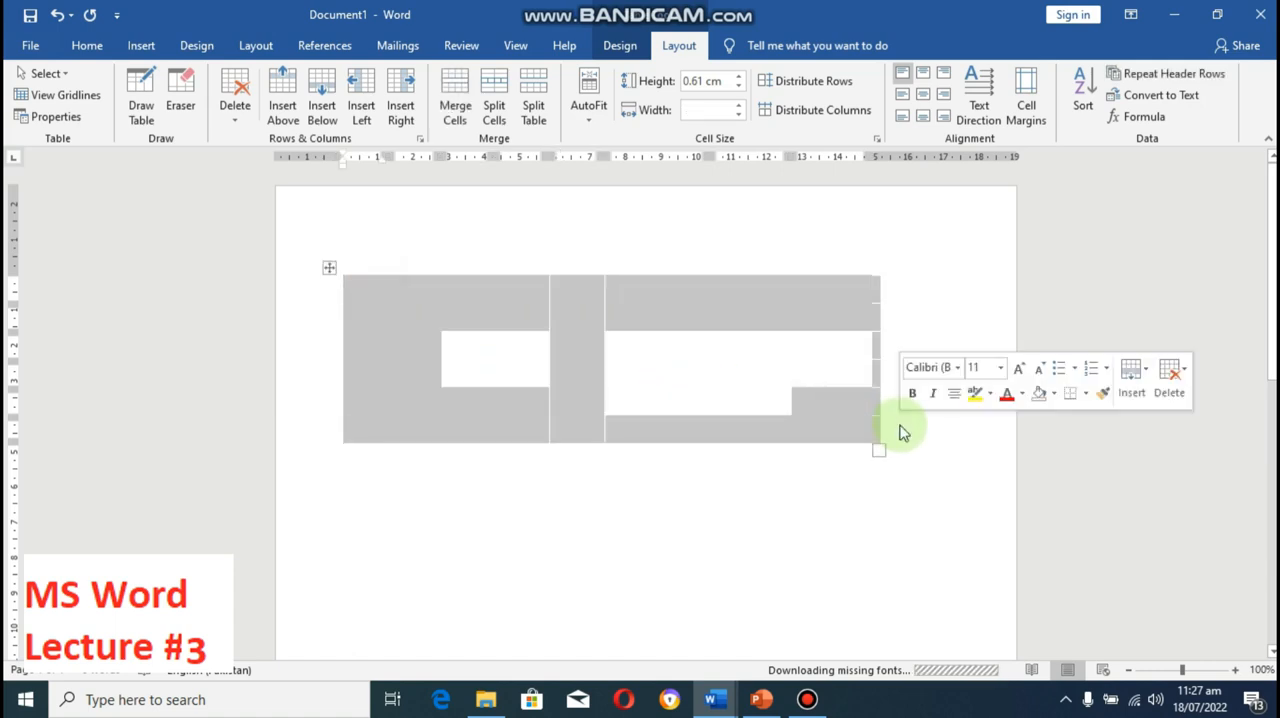
{"action": "left_click", "coordinate": [84, 100]}
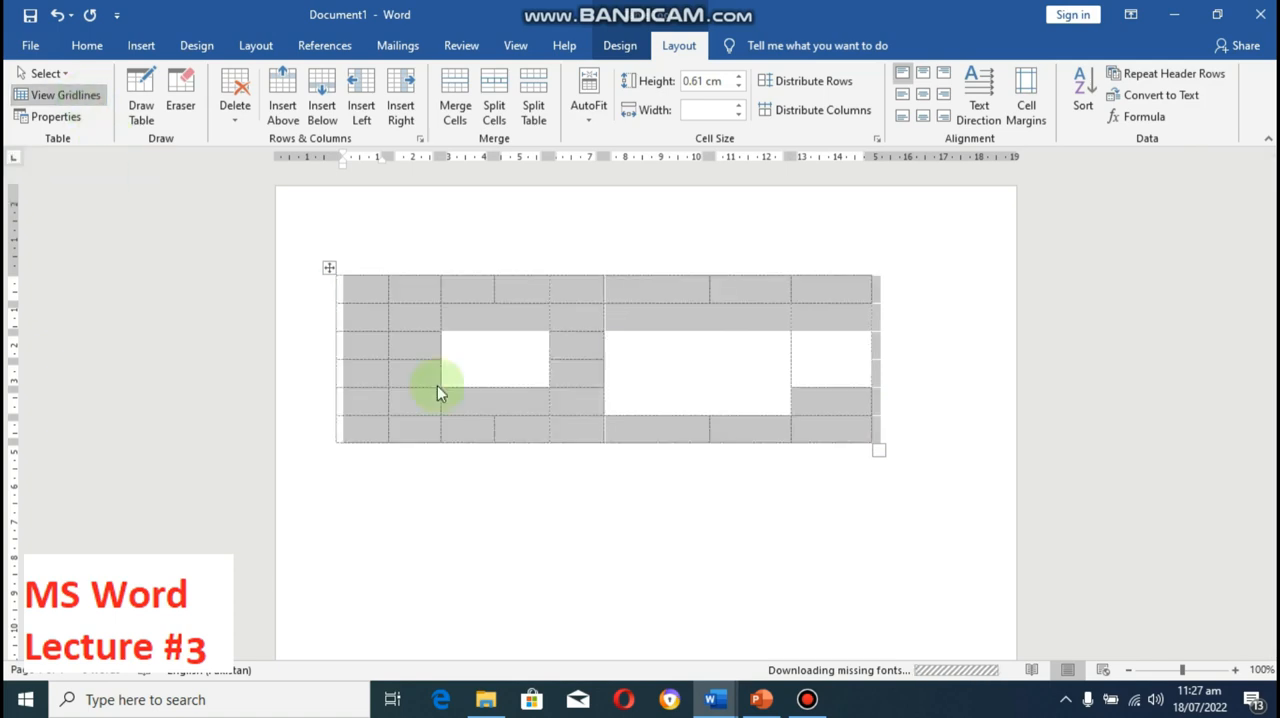
{"action": "left_click", "coordinate": [688, 485]}
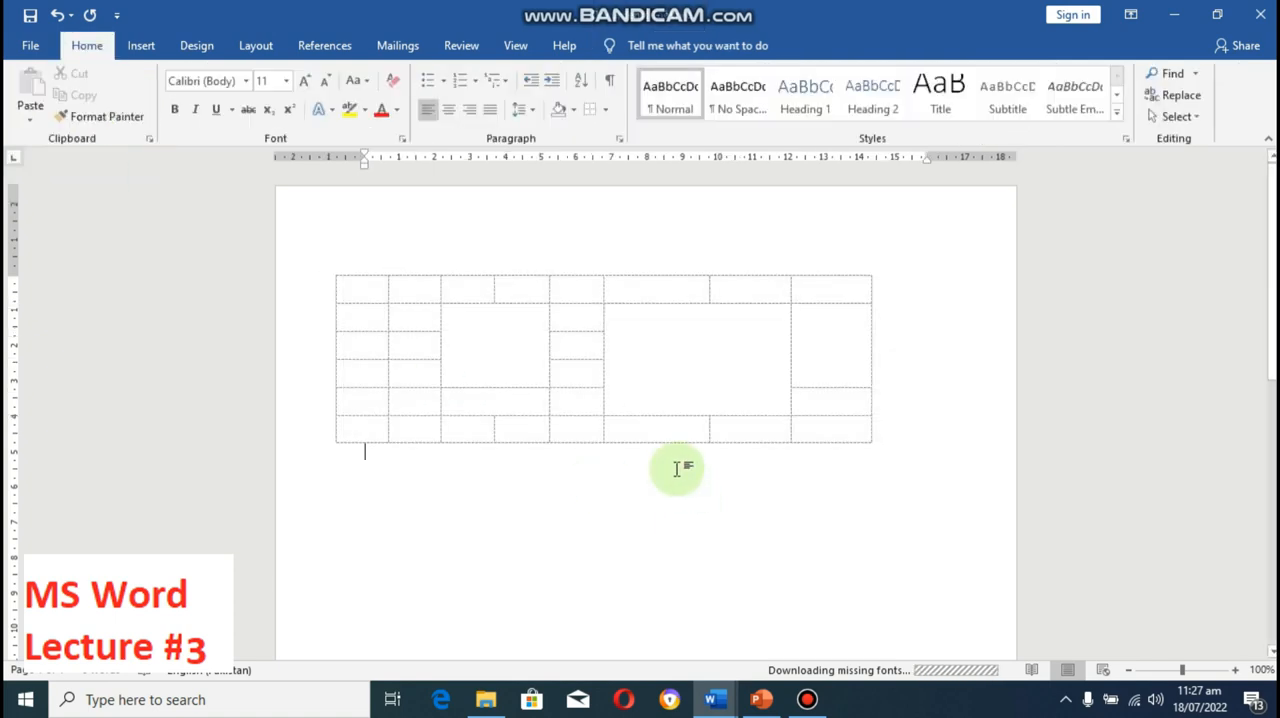
Step: Check the print preview of the borderless table and return to the document
{"action": "left_click", "coordinate": [26, 45]}
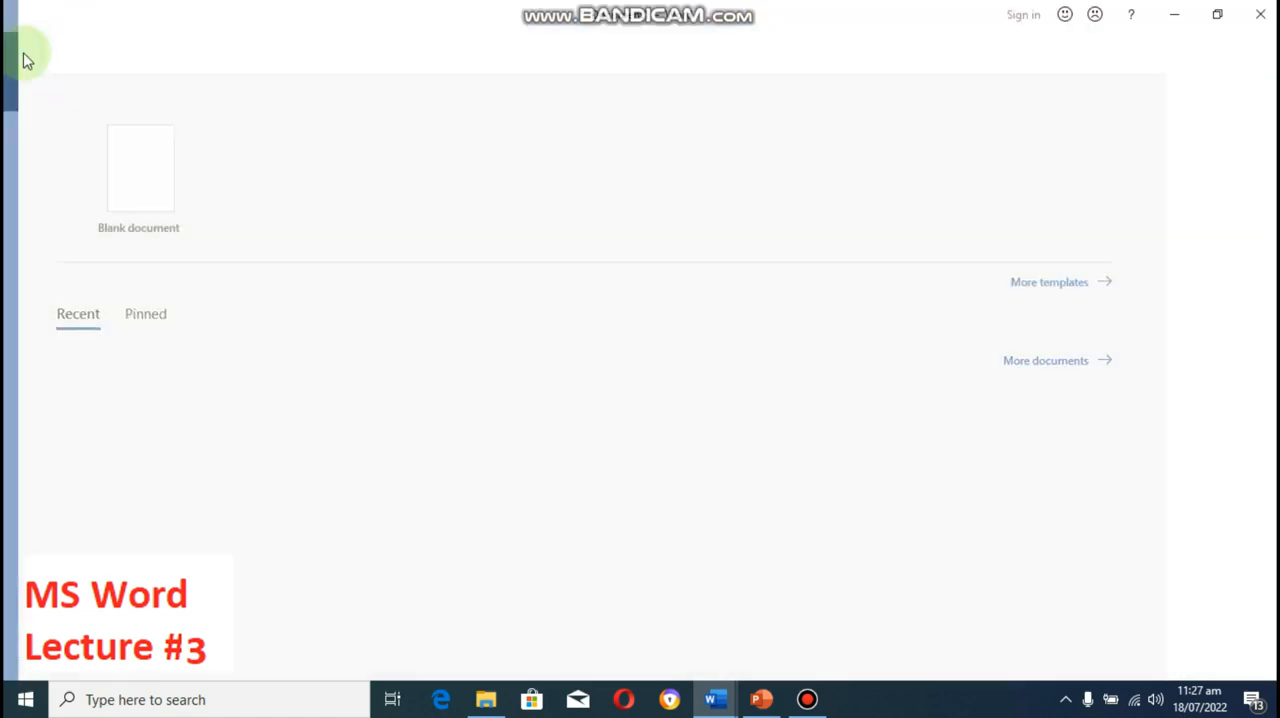
{"action": "left_click", "coordinate": [27, 60]}
{"action": "left_click", "coordinate": [44, 50]}
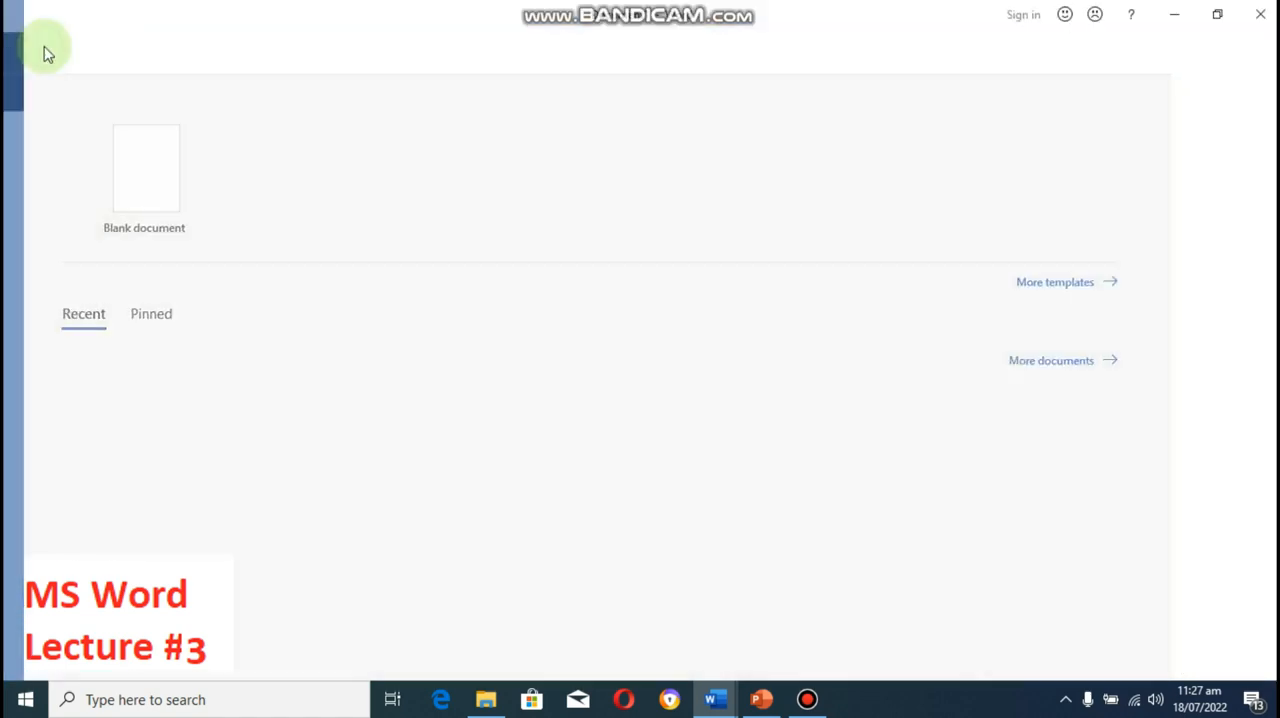
{"action": "left_click", "coordinate": [43, 50]}
{"action": "left_click", "coordinate": [43, 50]}
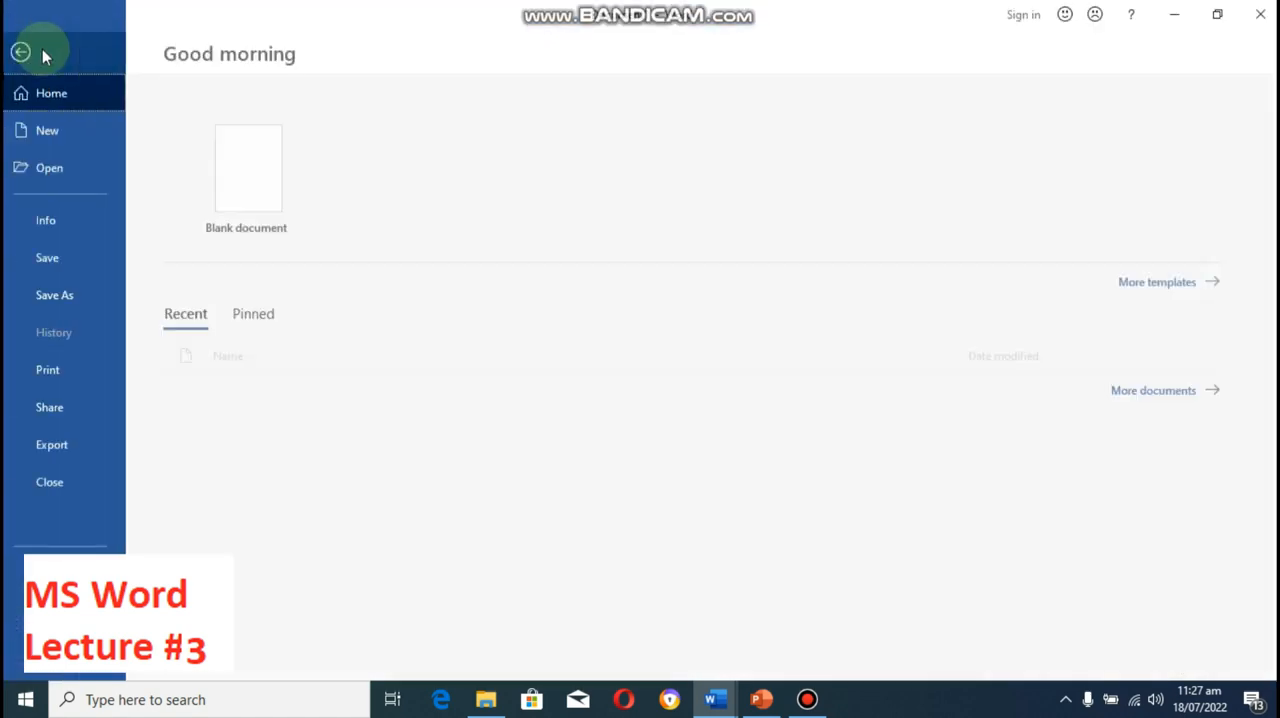
{"action": "left_click", "coordinate": [70, 372]}
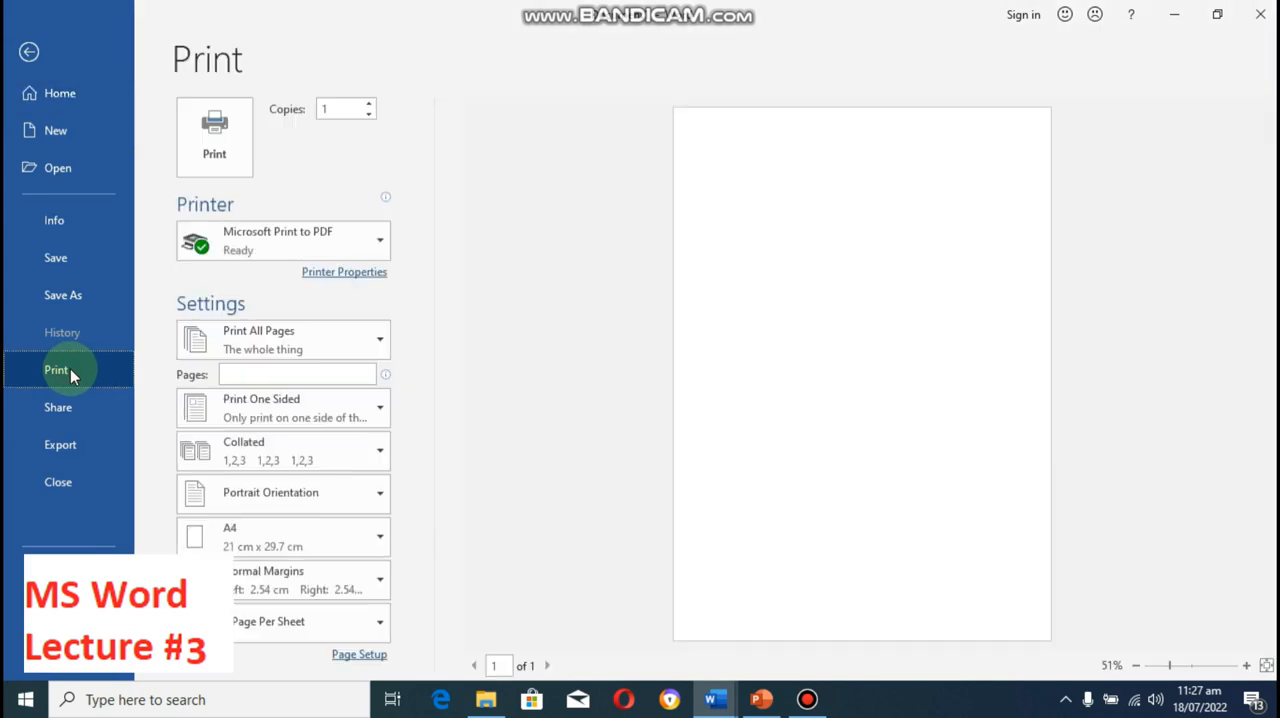
{"action": "key", "text": "Escape"}
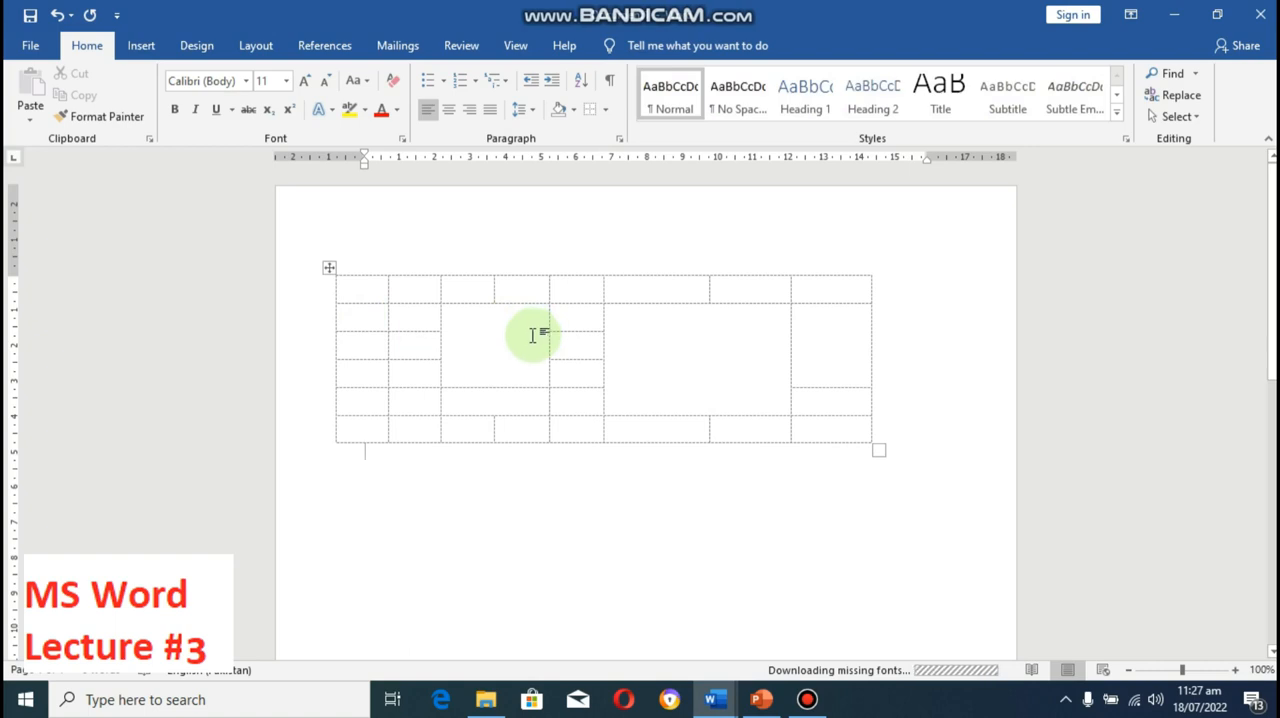
Step: Fill the first four cells of the table's top row with 455, 454, 454 and 45
{"action": "left_click", "coordinate": [354, 286]}
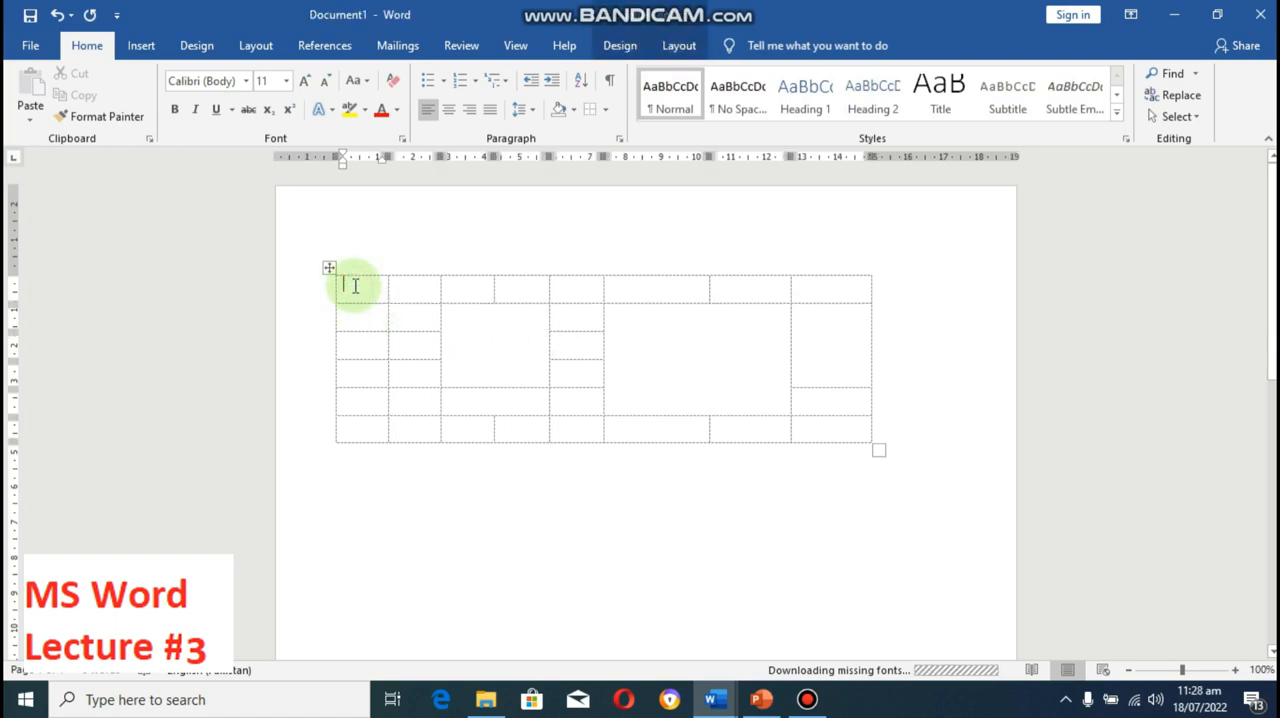
{"action": "type", "text": "455"}
{"action": "left_click", "coordinate": [408, 286]}
{"action": "type", "text": "454"}
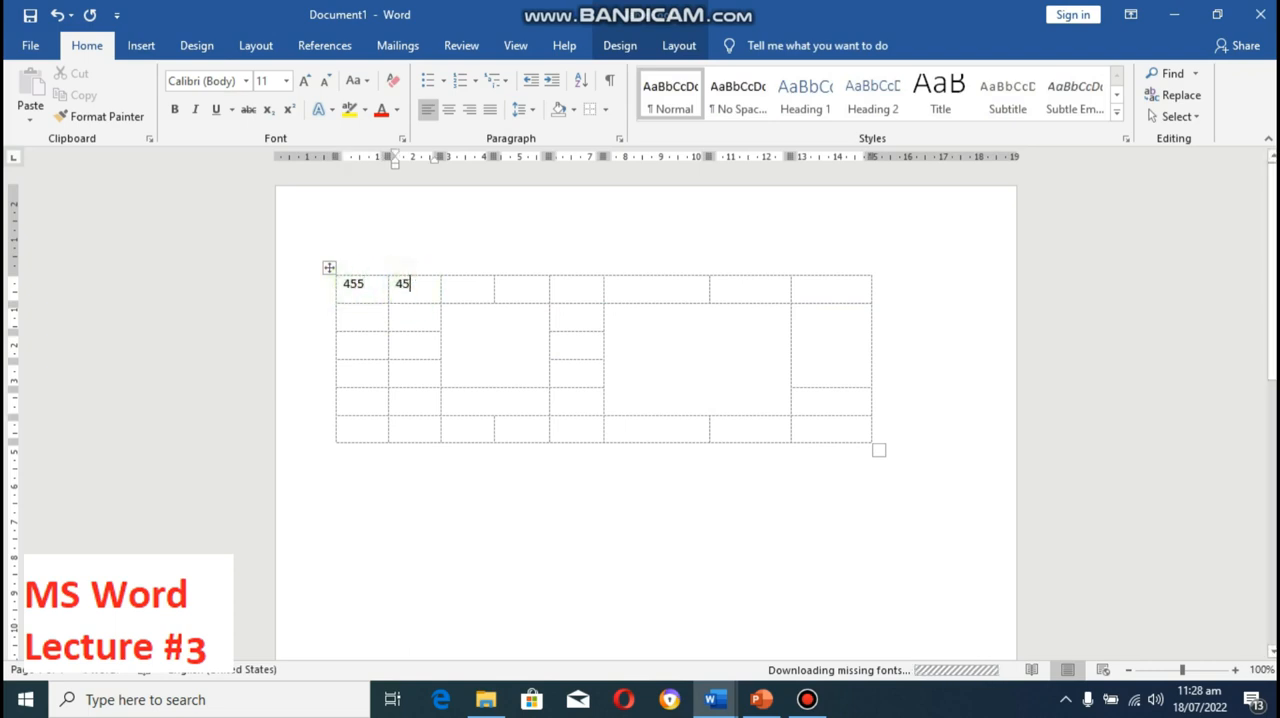
{"action": "left_click", "coordinate": [458, 288]}
{"action": "type", "text": "454"}
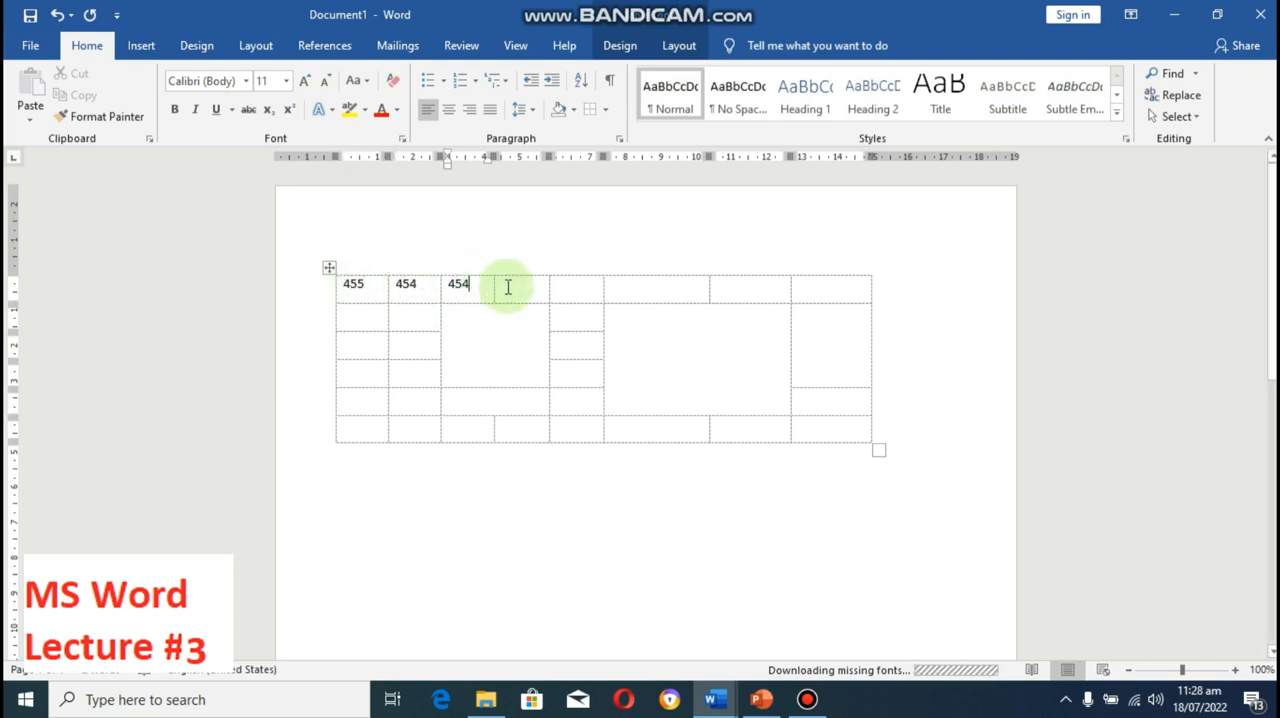
{"action": "left_click", "coordinate": [513, 287]}
{"action": "type", "text": "45"}
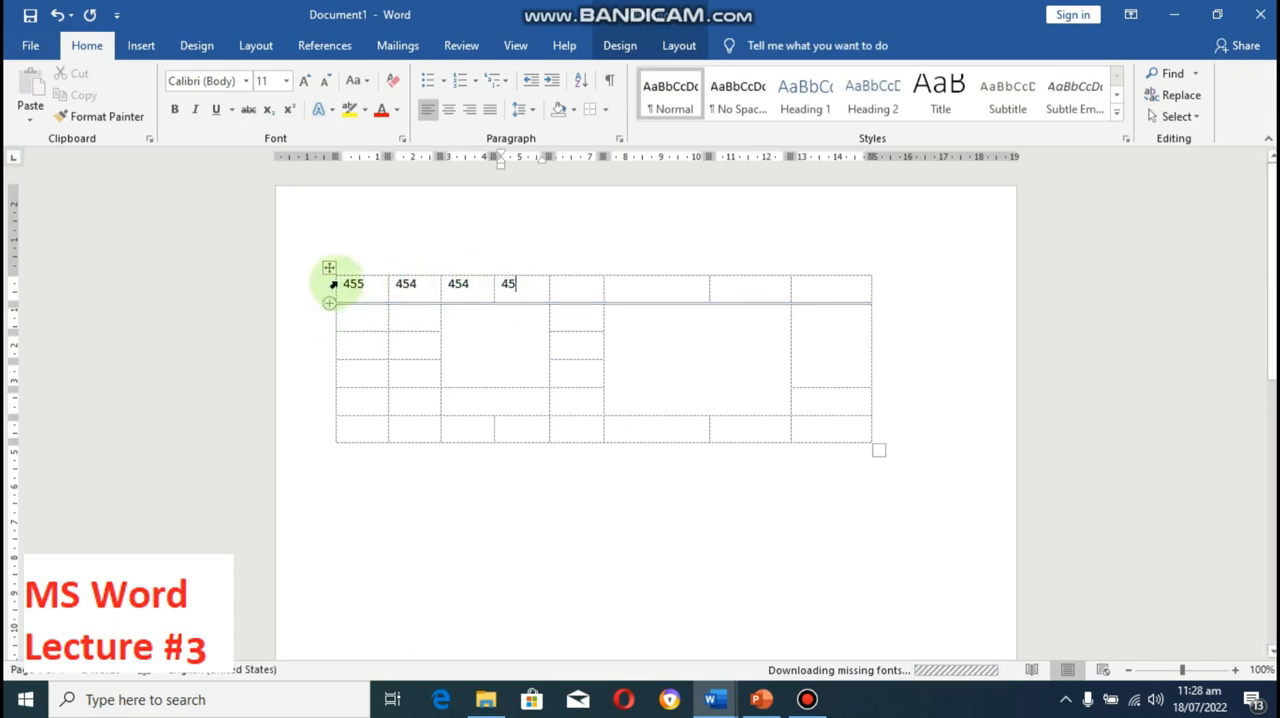
Step: Select the entire table and apply All Borders to it
{"action": "left_click_drag", "start_coordinate": [357, 284], "coordinate": [482, 350]}
{"action": "left_click_drag", "start_coordinate": [608, 371], "coordinate": [794, 405]}
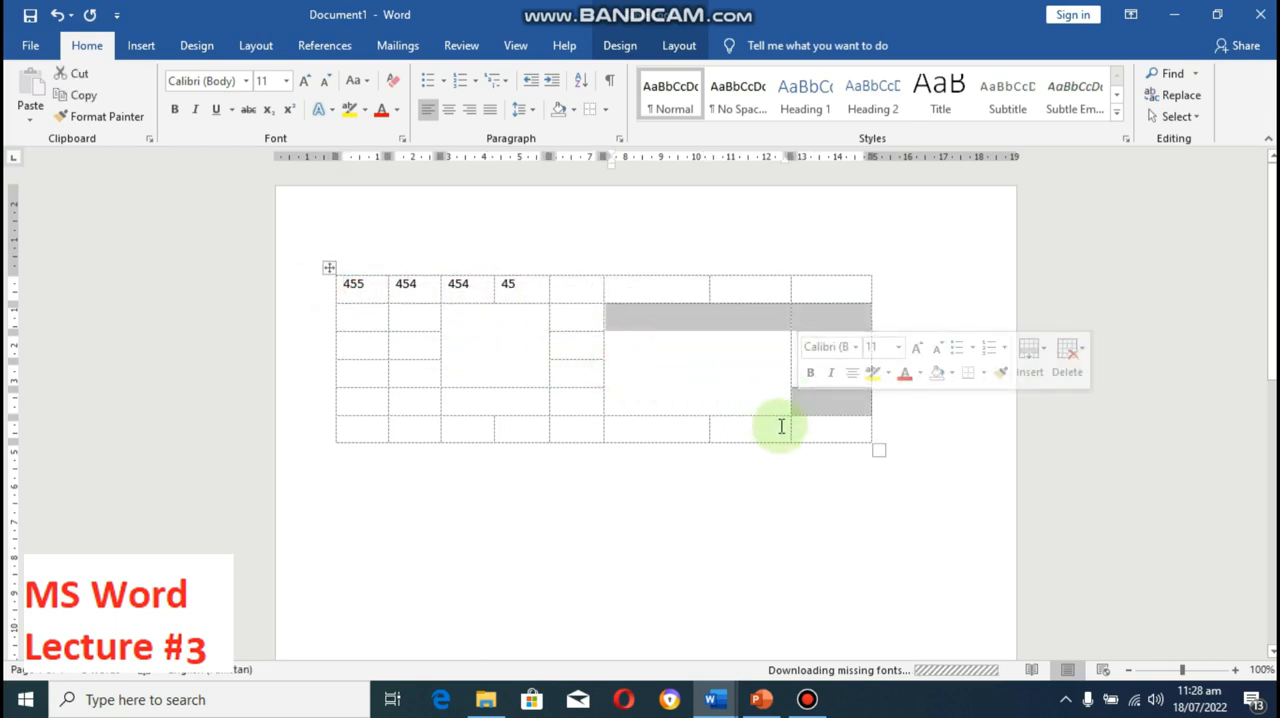
{"action": "left_click", "coordinate": [830, 431]}
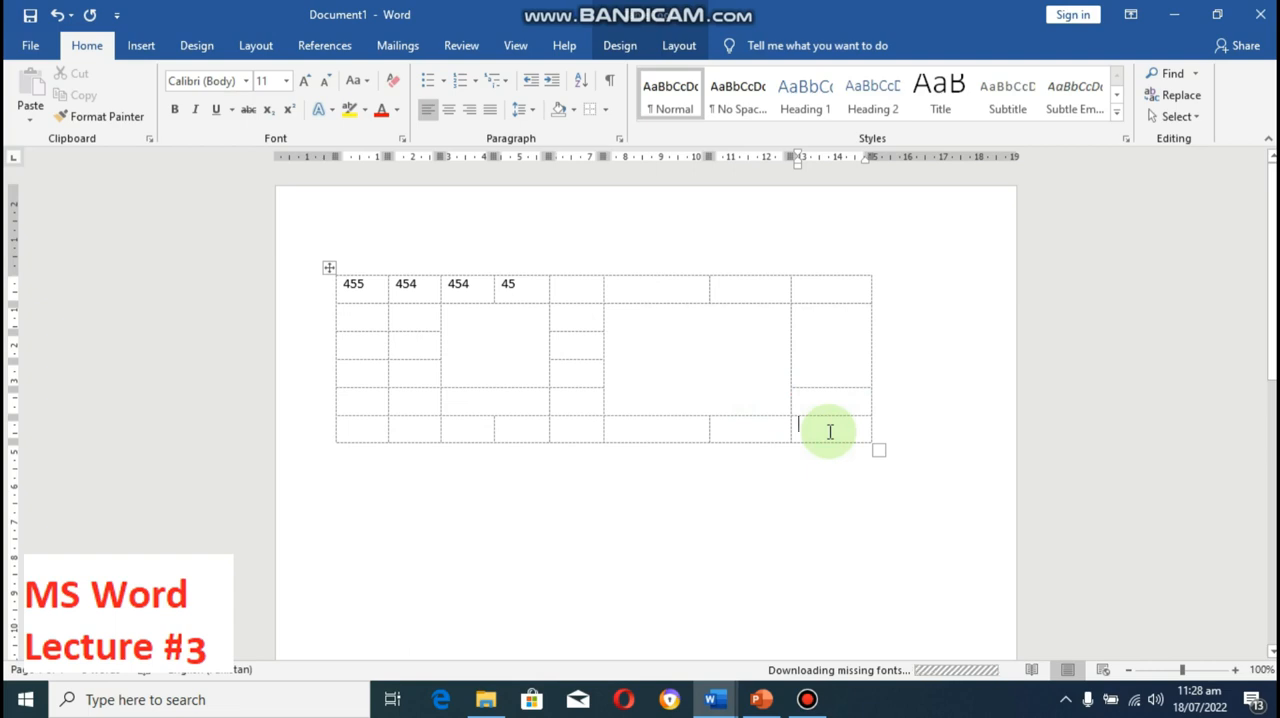
{"action": "key", "text": "shift+Left"}
{"action": "key", "text": "shift+Left"}
{"action": "key", "text": "shift+Left"}
{"action": "key", "text": "shift+Left"}
{"action": "key", "text": "shift+Left"}
{"action": "key", "text": "shift+Left"}
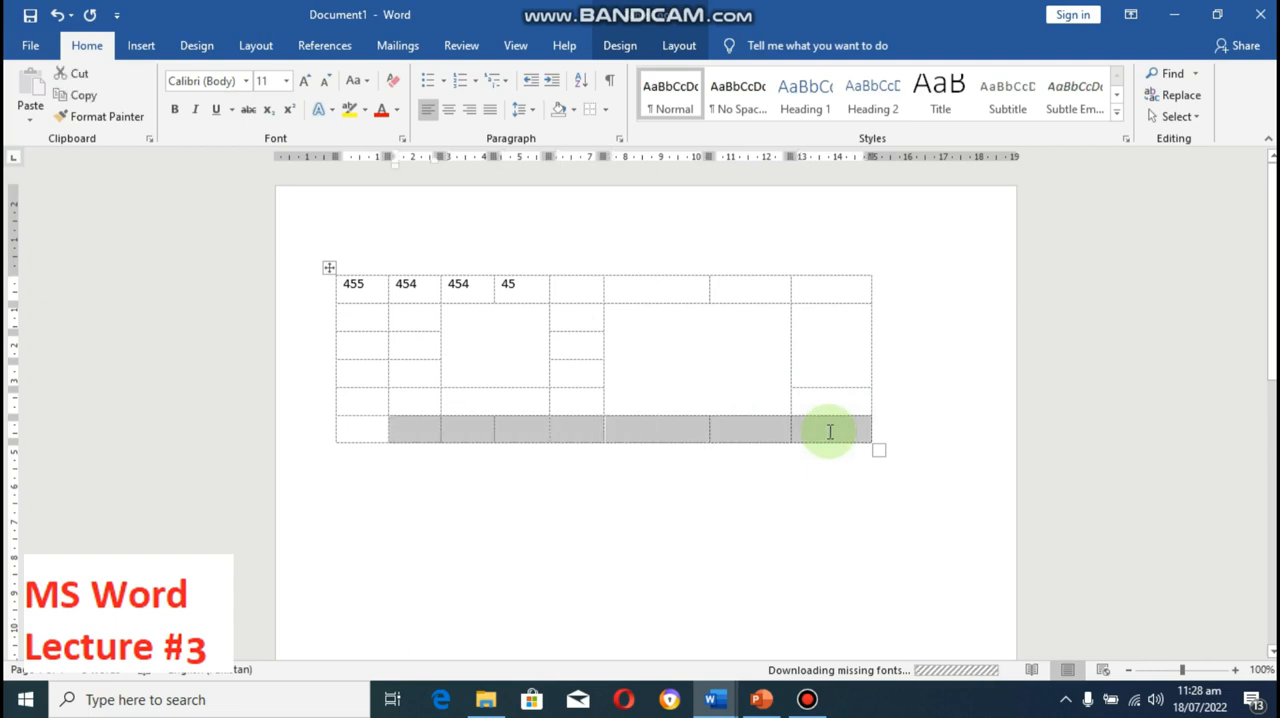
{"action": "key", "text": "shift+Left"}
{"action": "key", "text": "shift+Up"}
{"action": "key", "text": "shift+Up"}
{"action": "key", "text": "shift+Up"}
{"action": "key", "text": "shift+Up"}
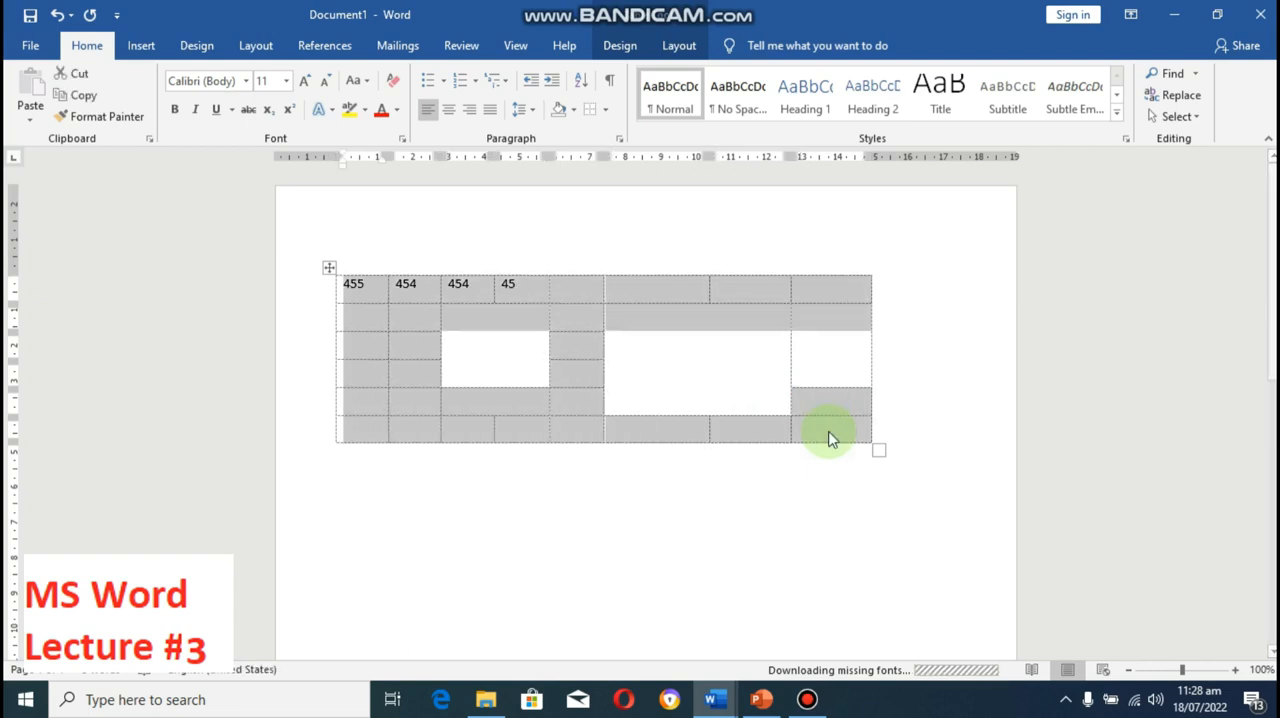
{"action": "left_click", "coordinate": [607, 114]}
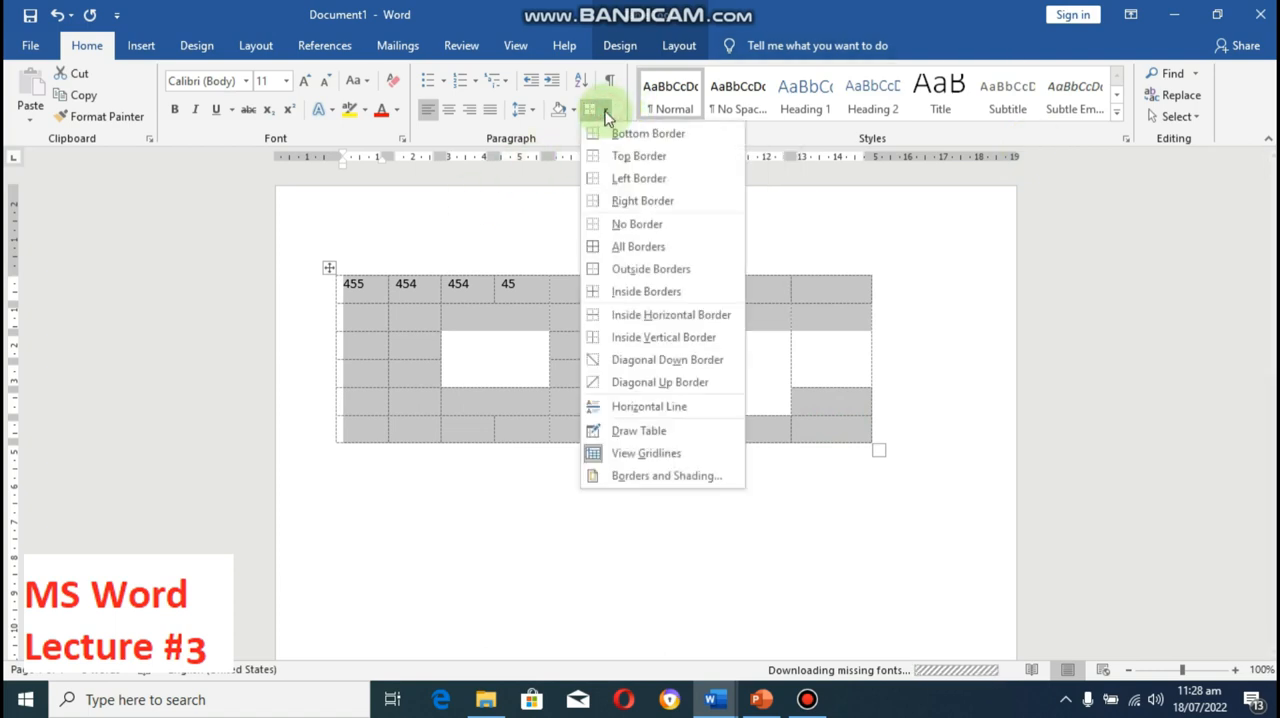
{"action": "left_click", "coordinate": [617, 245]}
{"action": "left_click", "coordinate": [500, 350]}
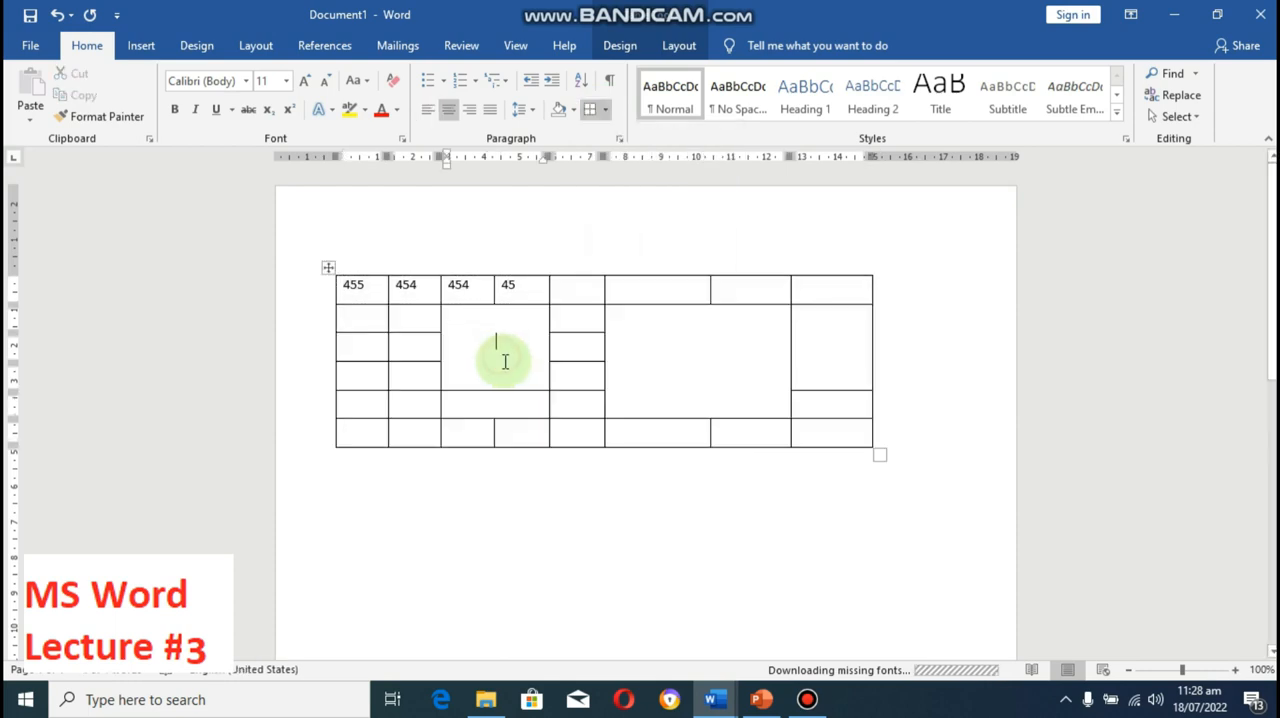
Step: Check how the bordered table will print and go back to the document
{"action": "left_click", "coordinate": [38, 48]}
{"action": "left_click", "coordinate": [89, 370]}
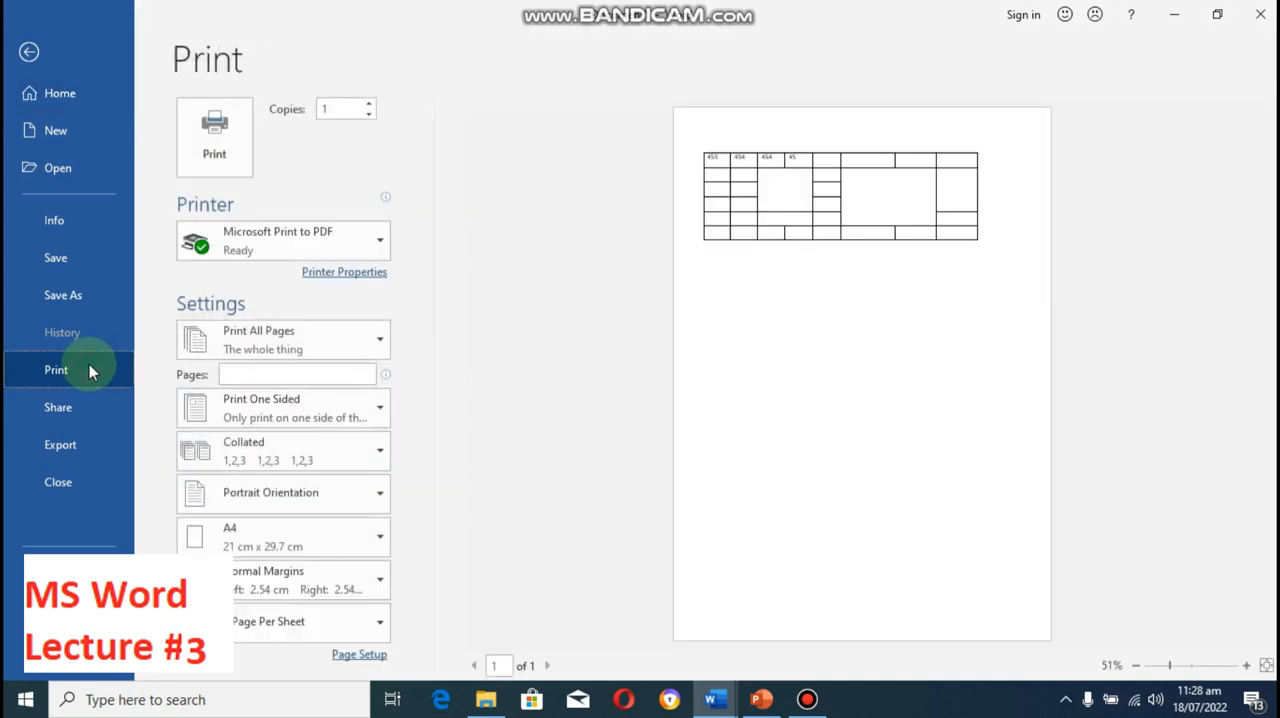
{"action": "key", "text": "Escape"}
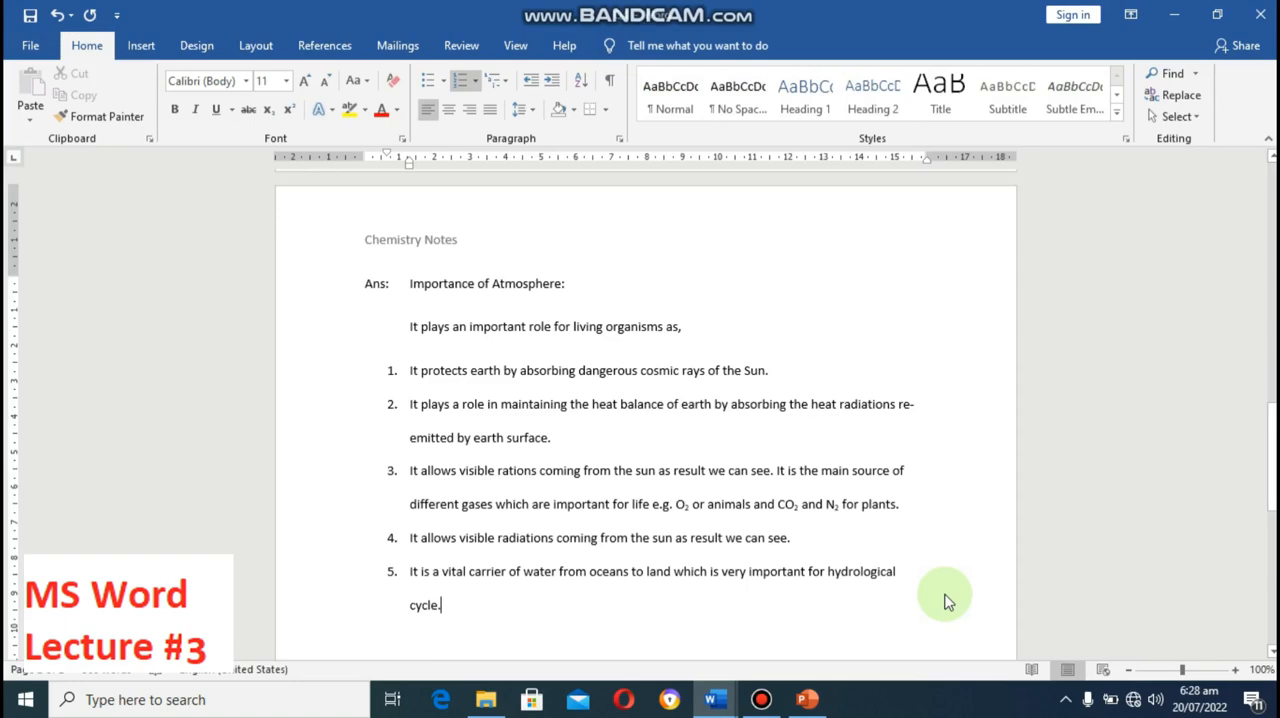
Step: Dismiss the Save As dialog and go through the Chemistry Notes document to the end of its last answer
{"action": "key", "text": "F12"}
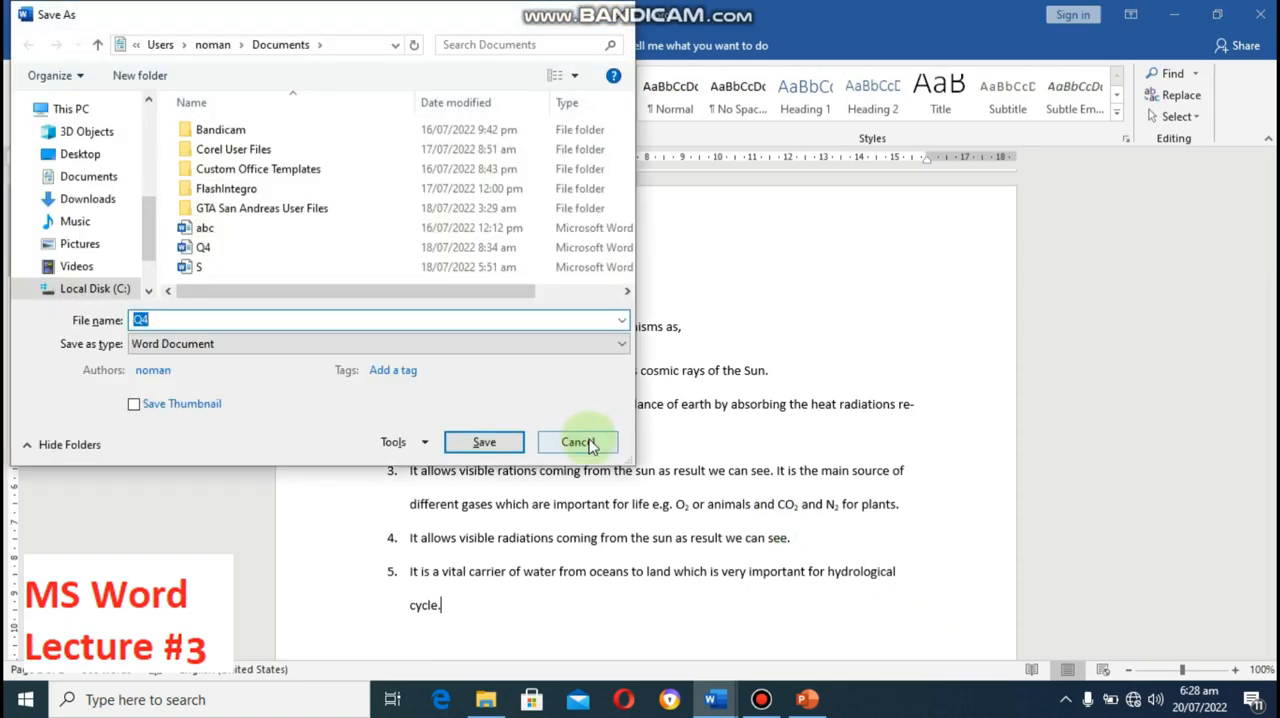
{"action": "left_click", "coordinate": [580, 438]}
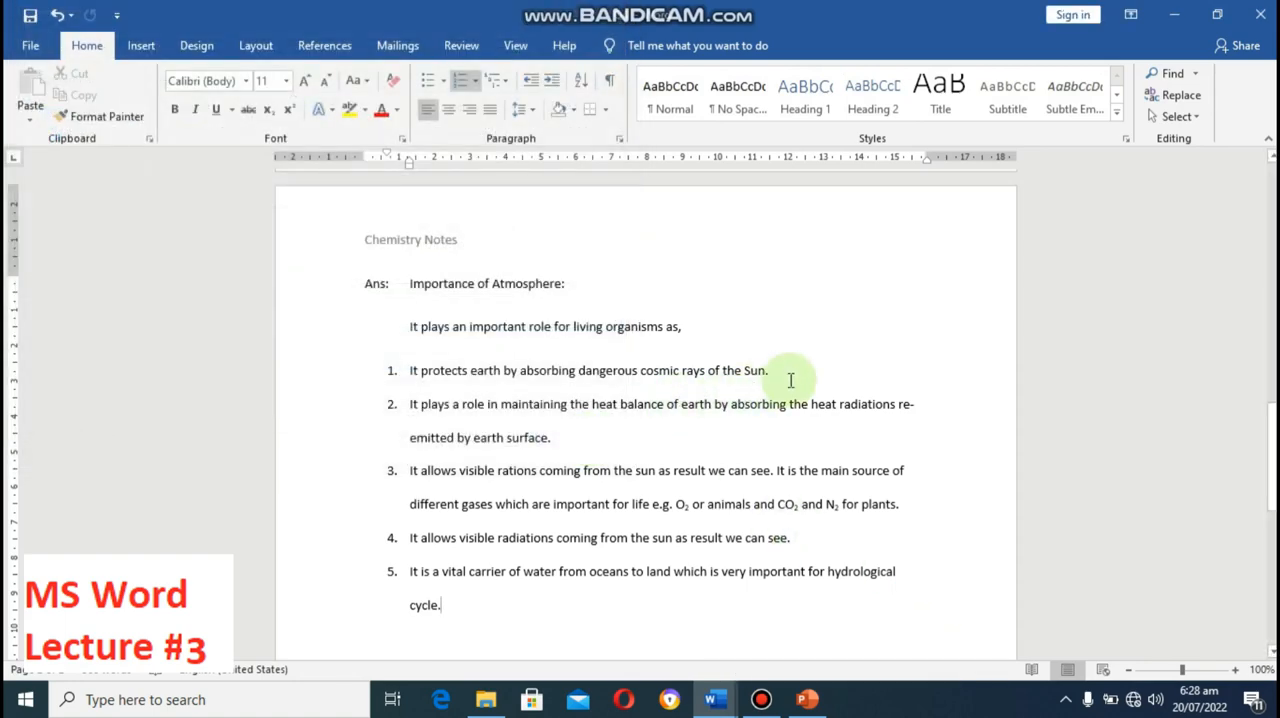
{"action": "scroll", "coordinate": [791, 380], "scroll_direction": "up", "scroll_amount": 10}
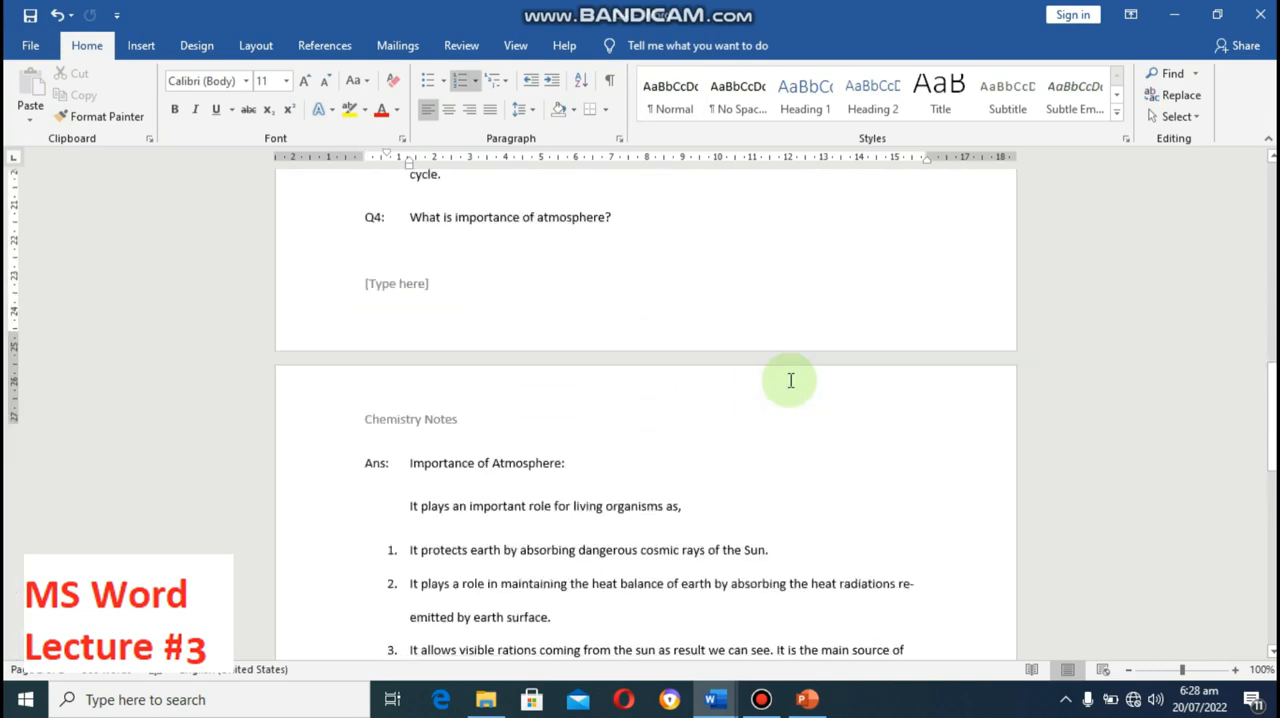
{"action": "scroll", "coordinate": [791, 380], "scroll_direction": "down", "scroll_amount": 1}
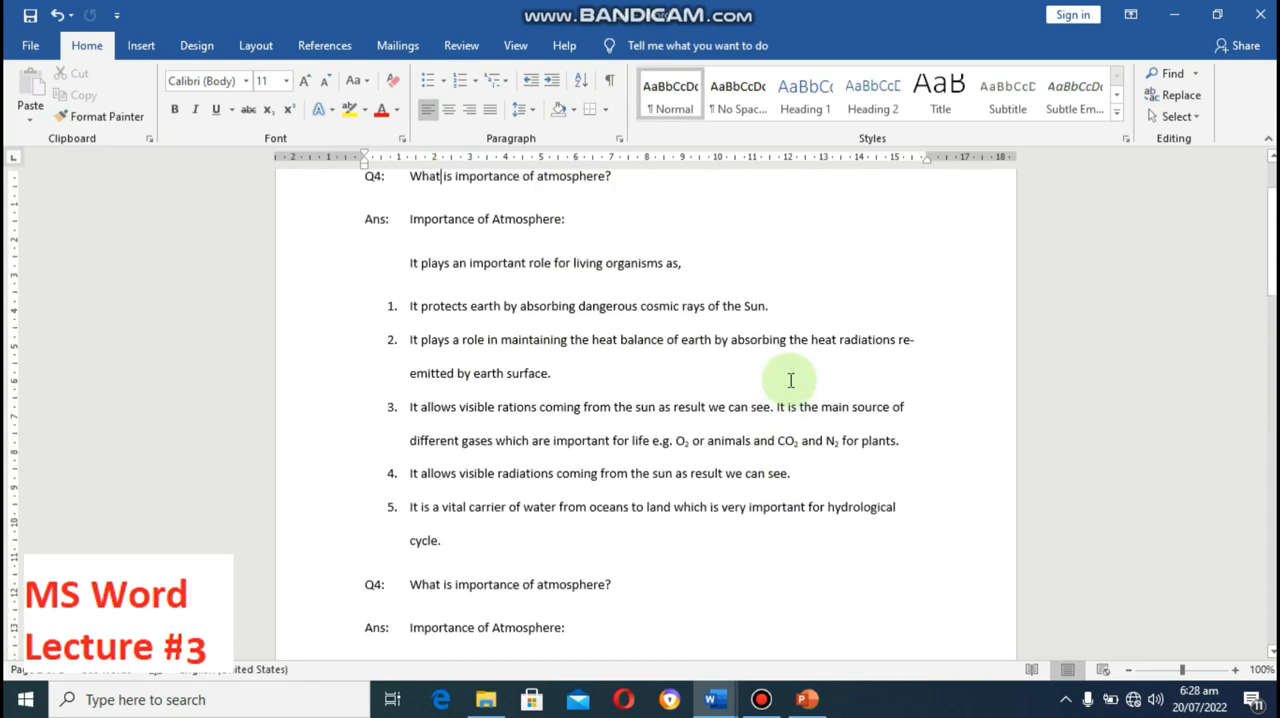
{"action": "key", "text": "Down"}
{"action": "key", "text": "Down"}
{"action": "key", "text": "Down"}
{"action": "key", "text": "Down"}
{"action": "key", "text": "Down"}
{"action": "key", "text": "Down"}
{"action": "key", "text": "Down"}
{"action": "key", "text": "Down"}
{"action": "key", "text": "Down"}
{"action": "key", "text": "Down"}
{"action": "key", "text": "Down"}
{"action": "key", "text": "Down"}
{"action": "key", "text": "Down"}
{"action": "key", "text": "Down"}
{"action": "key", "text": "Down"}
{"action": "key", "text": "Down"}
{"action": "key", "text": "Down"}
{"action": "key", "text": "Down"}
{"action": "key", "text": "Down"}
{"action": "key", "text": "Down"}
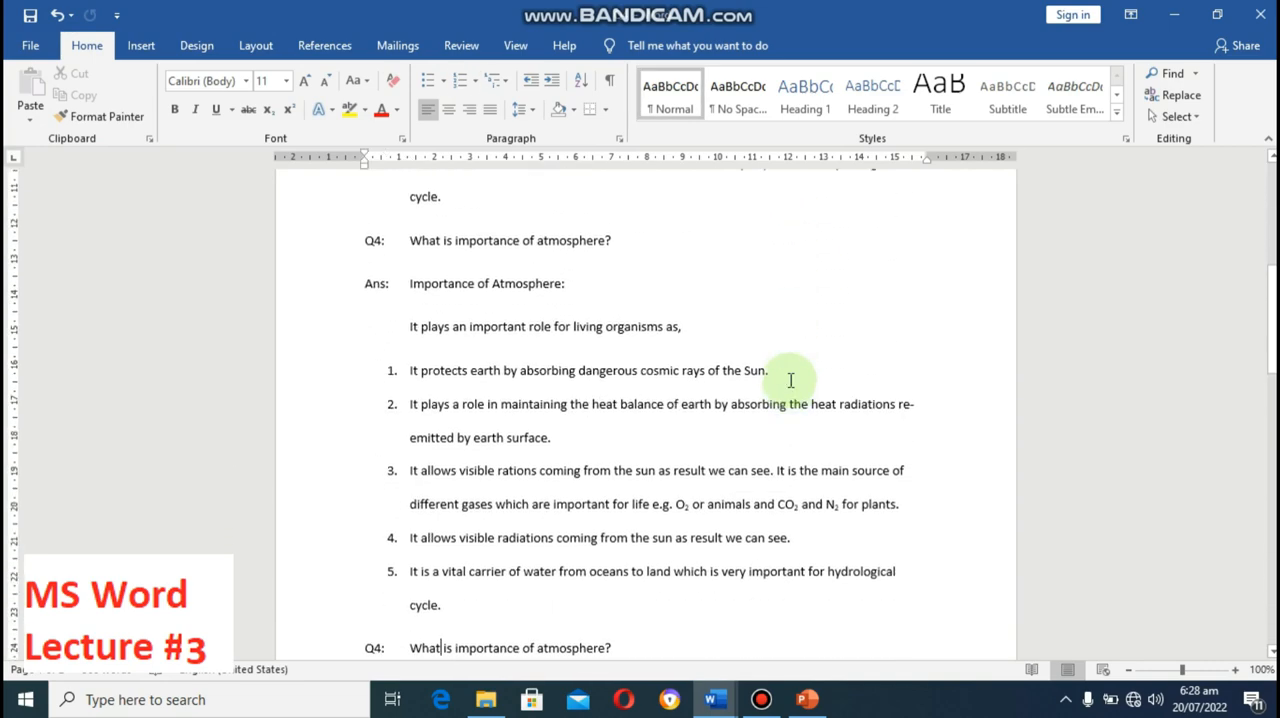
{"action": "key", "text": "Down"}
{"action": "key", "text": "Down"}
{"action": "key", "text": "Down"}
{"action": "key", "text": "Down"}
{"action": "key", "text": "Down"}
{"action": "key", "text": "Down"}
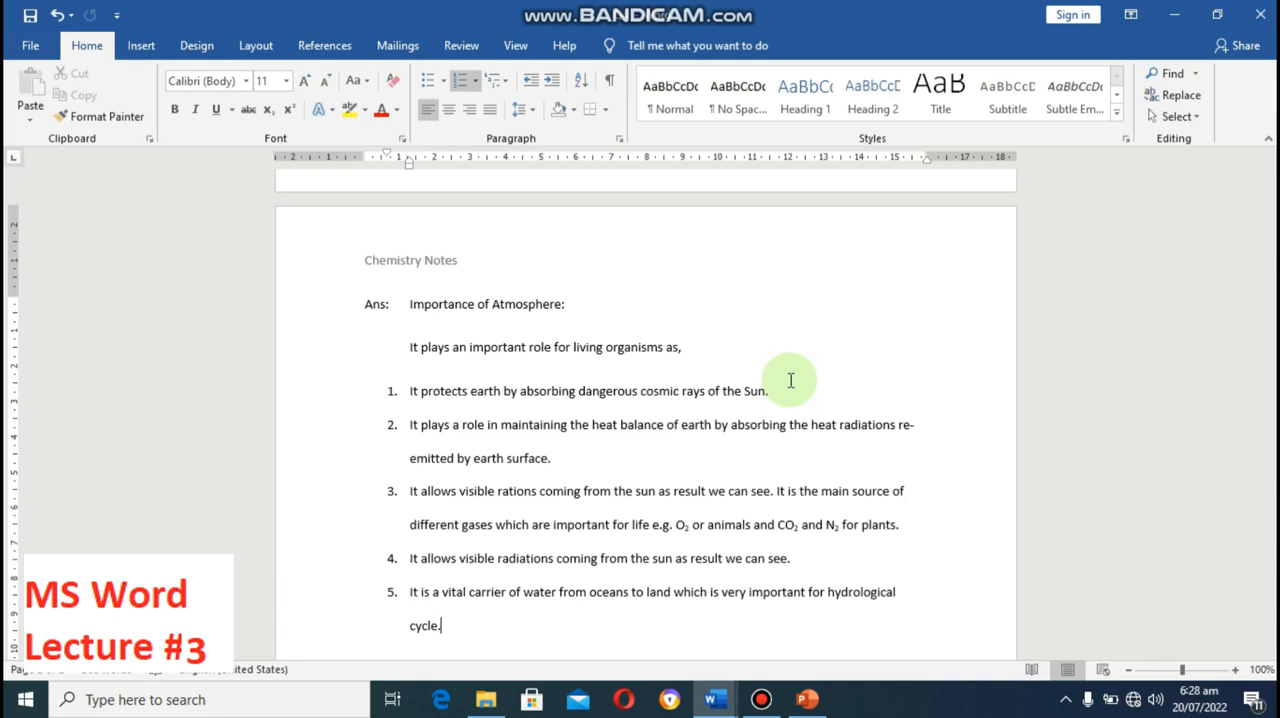
Step: Add blank lines after the last list item until the text position reaches a new page
{"action": "key", "text": "Return"}
{"action": "key", "text": "Return"}
{"action": "key", "text": "Return"}
{"action": "key", "text": "Return"}
{"action": "key", "text": "Return"}
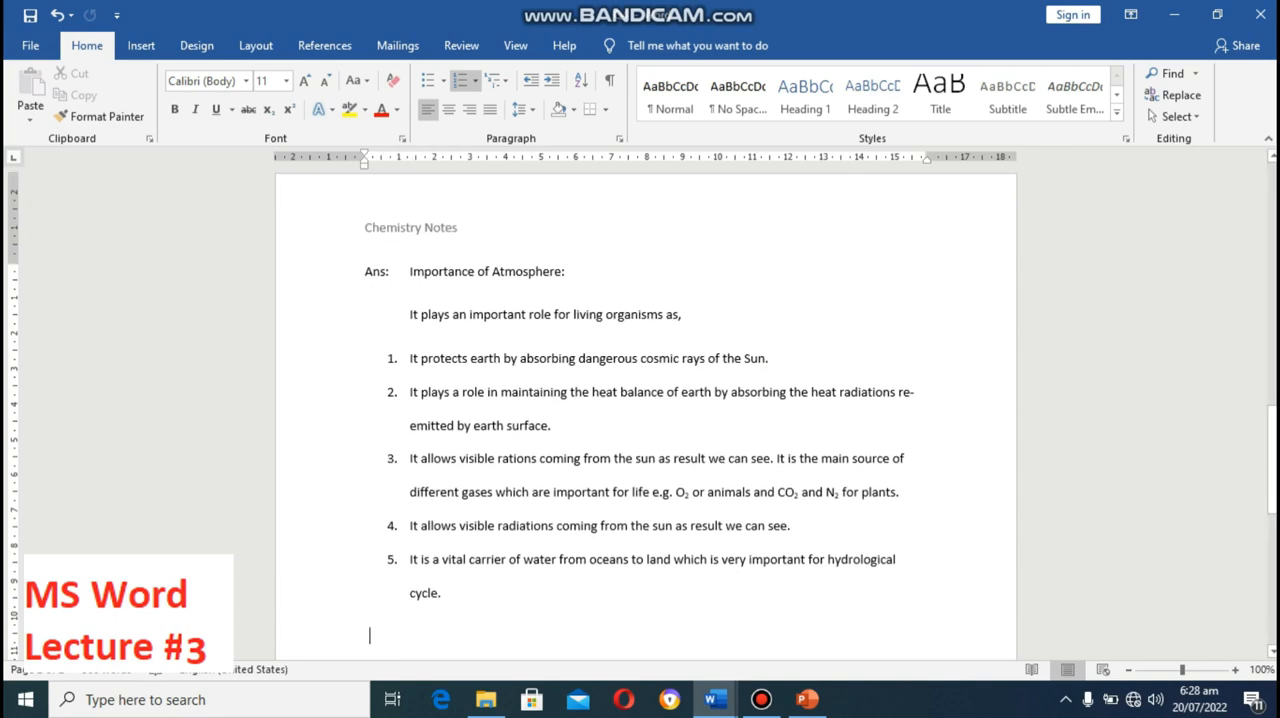
{"action": "key", "text": "Return"}
{"action": "key", "text": "Return"}
{"action": "key", "text": "Return"}
{"action": "key", "text": "Return"}
{"action": "key", "text": "Return"}
{"action": "key", "text": "Return"}
{"action": "key", "text": "Return"}
{"action": "key", "text": "Return"}
{"action": "key", "text": "Return"}
{"action": "key", "text": "Return"}
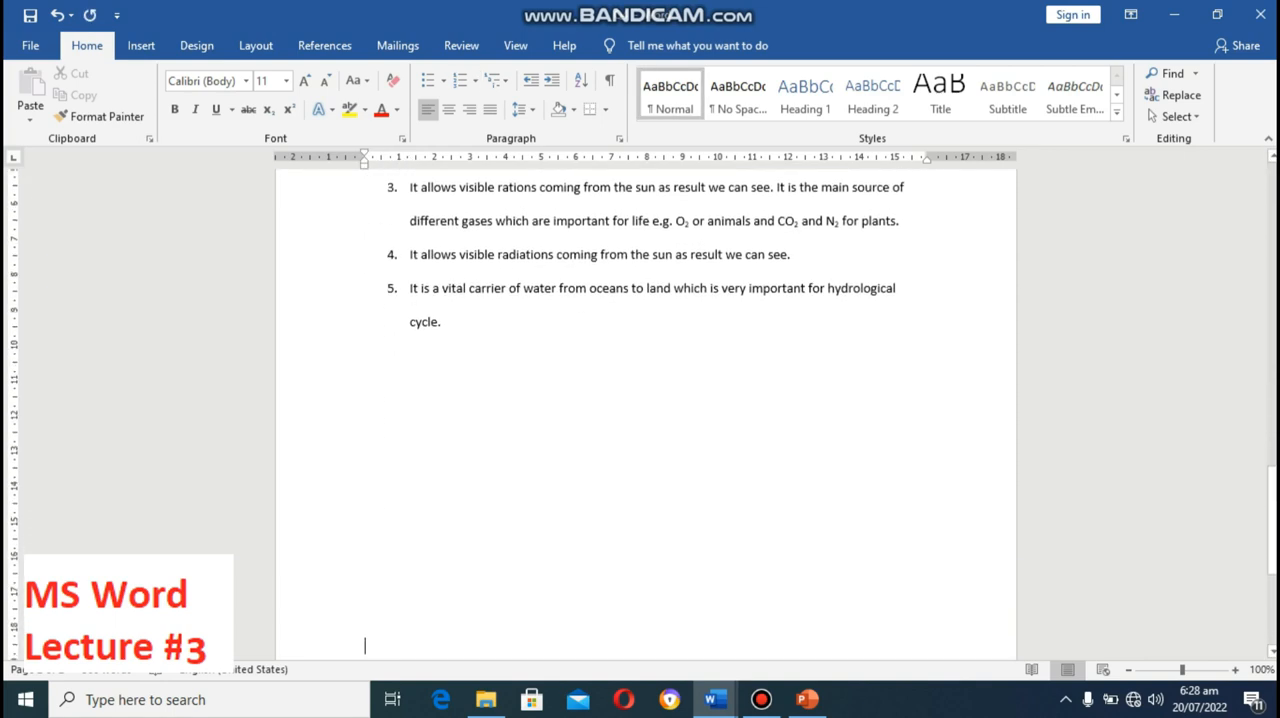
{"action": "key", "text": "Return"}
{"action": "key", "text": "Return"}
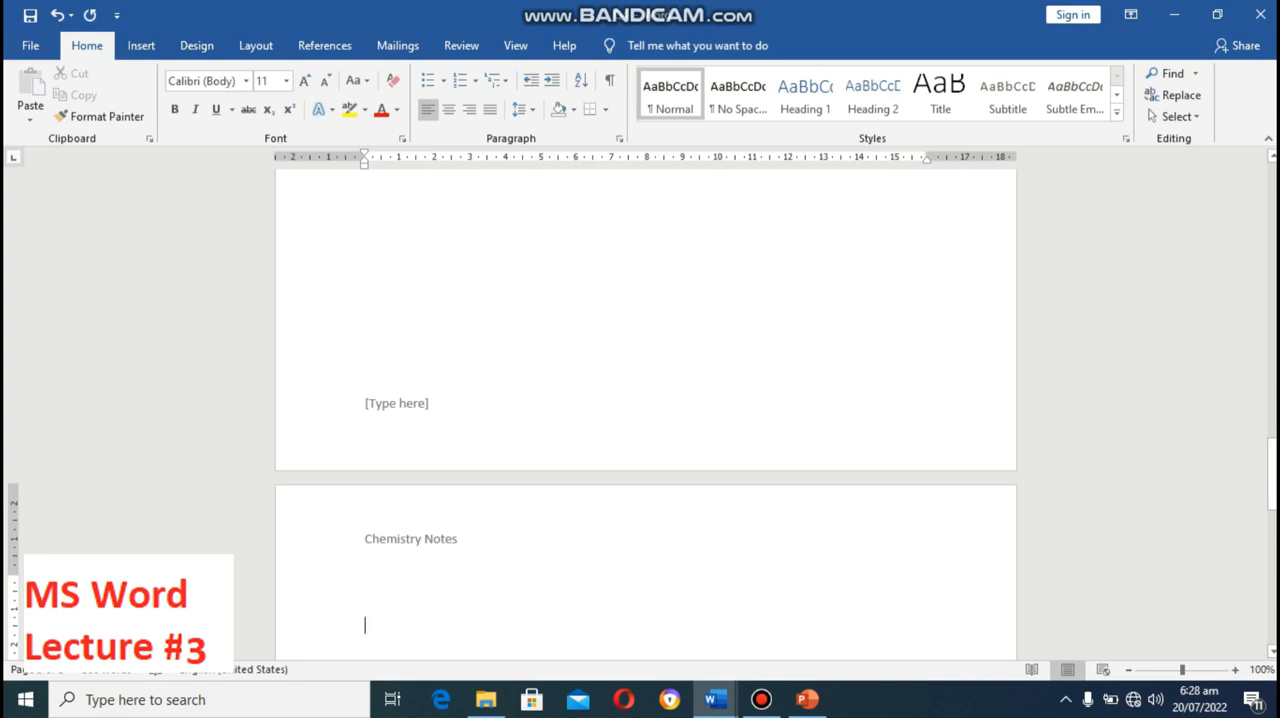
Step: Delete the added blank lines back to the end of the last list item
{"action": "key", "text": "BackSpace"}
{"action": "key", "text": "BackSpace"}
{"action": "key", "text": "BackSpace"}
{"action": "key", "text": "BackSpace"}
{"action": "key", "text": "BackSpace"}
{"action": "key", "text": "BackSpace"}
{"action": "key", "text": "BackSpace"}
{"action": "key", "text": "BackSpace"}
{"action": "key", "text": "BackSpace"}
{"action": "key", "text": "BackSpace"}
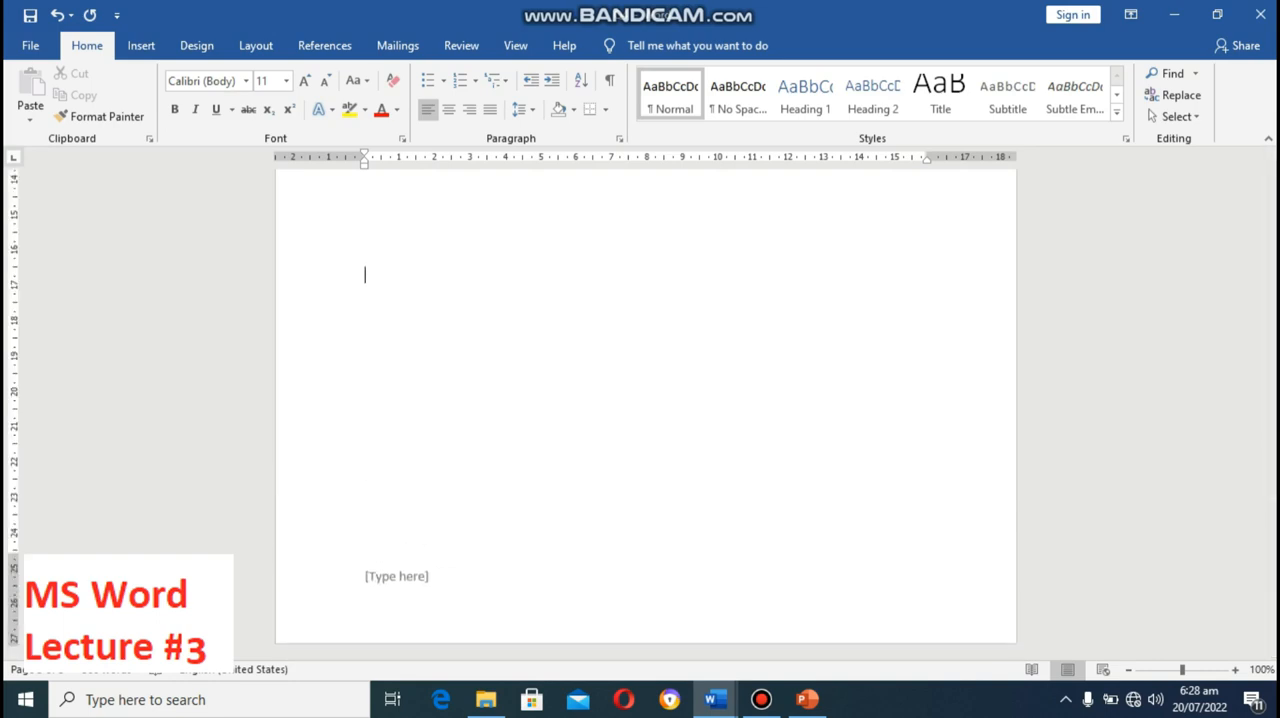
{"action": "key", "text": "BackSpace"}
{"action": "key", "text": "BackSpace"}
{"action": "key", "text": "BackSpace"}
{"action": "key", "text": "BackSpace"}
{"action": "key", "text": "BackSpace"}
{"action": "key", "text": "BackSpace"}
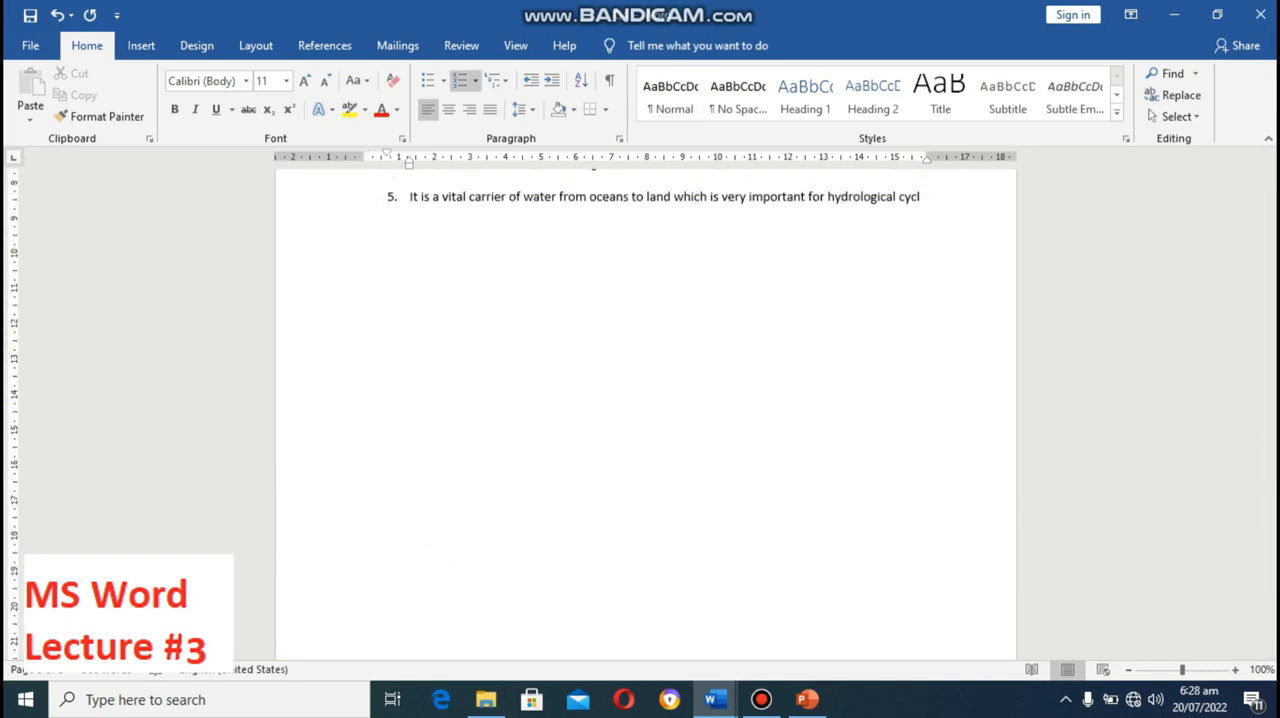
Step: Restore the ending "cycle." of list item 5 and start an unnumbered empty line below it
{"action": "key", "text": "ctrl+z"}
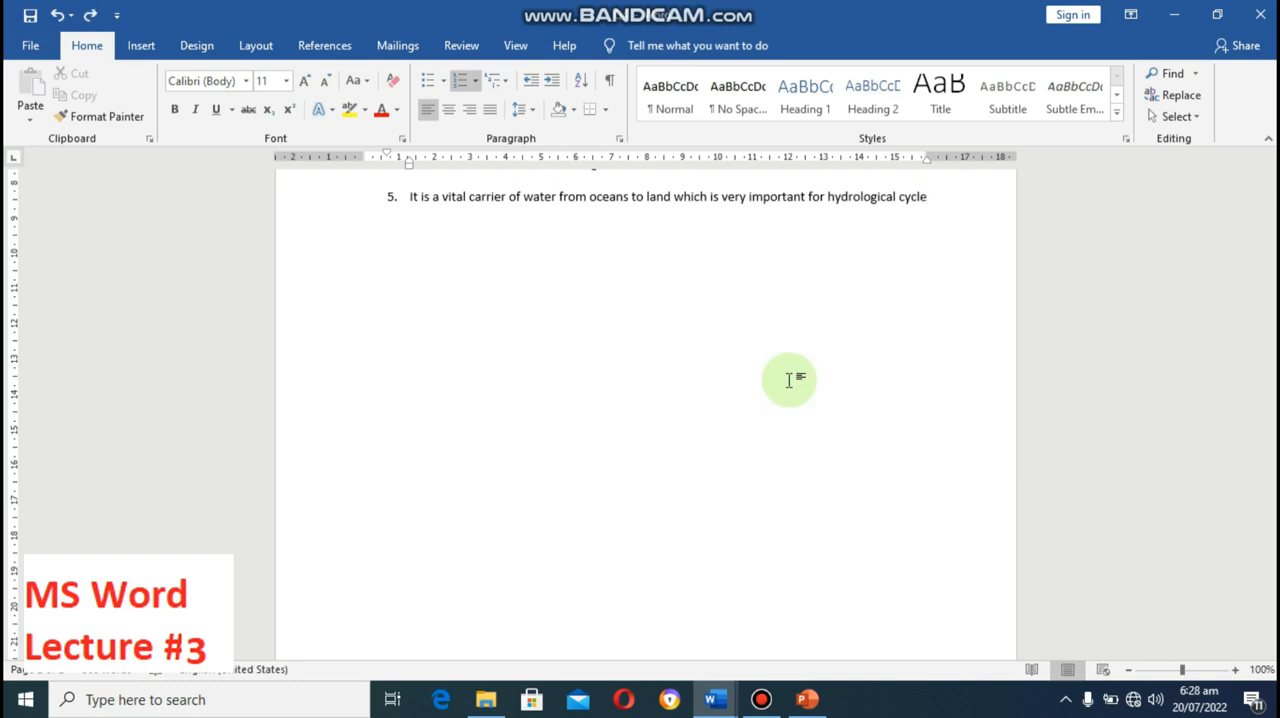
{"action": "type", "text": "."}
{"action": "key", "text": "Return"}
{"action": "key", "text": "BackSpace"}
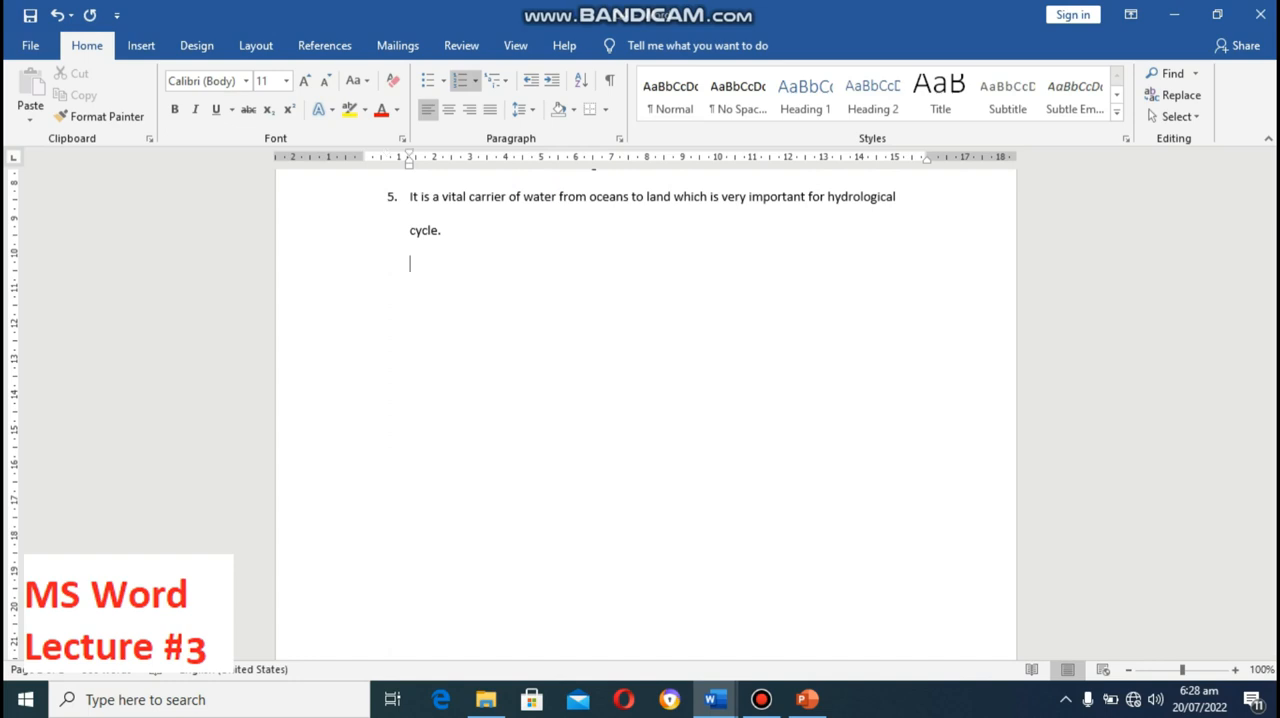
{"action": "key", "text": "BackSpace"}
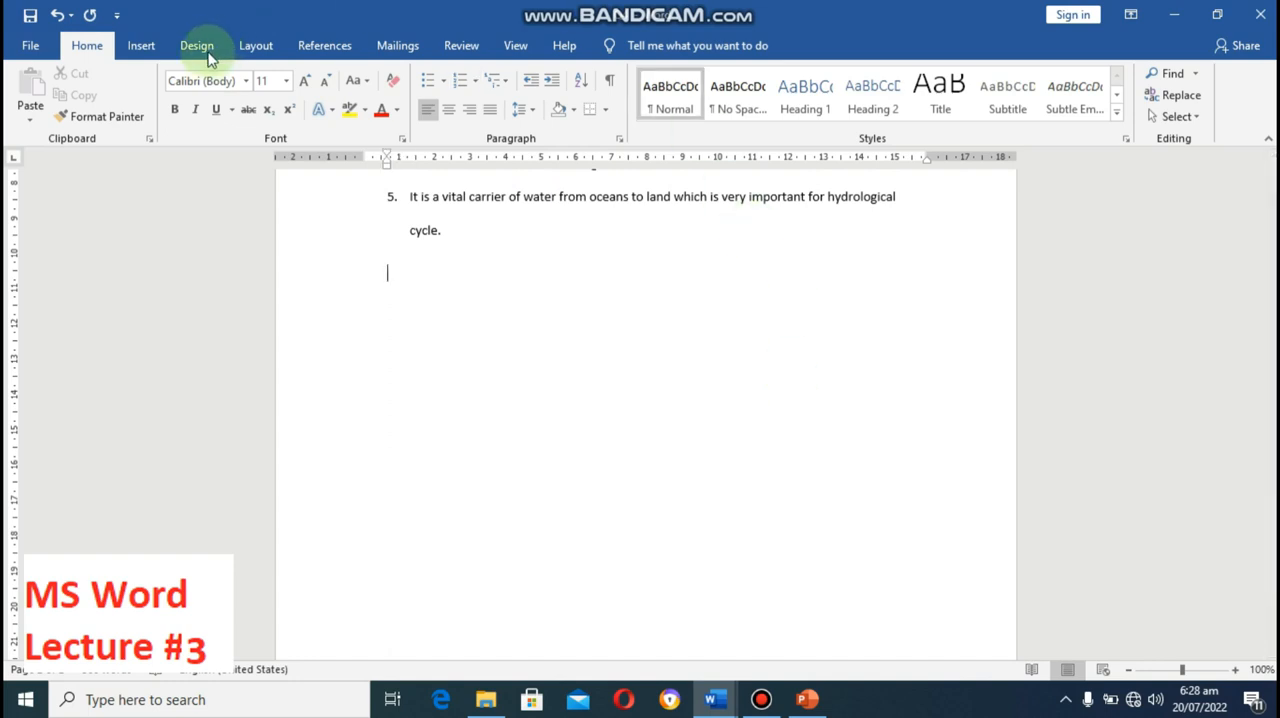
Step: Insert a page break at the empty line below the last list item and undo it
{"action": "left_click", "coordinate": [145, 48]}
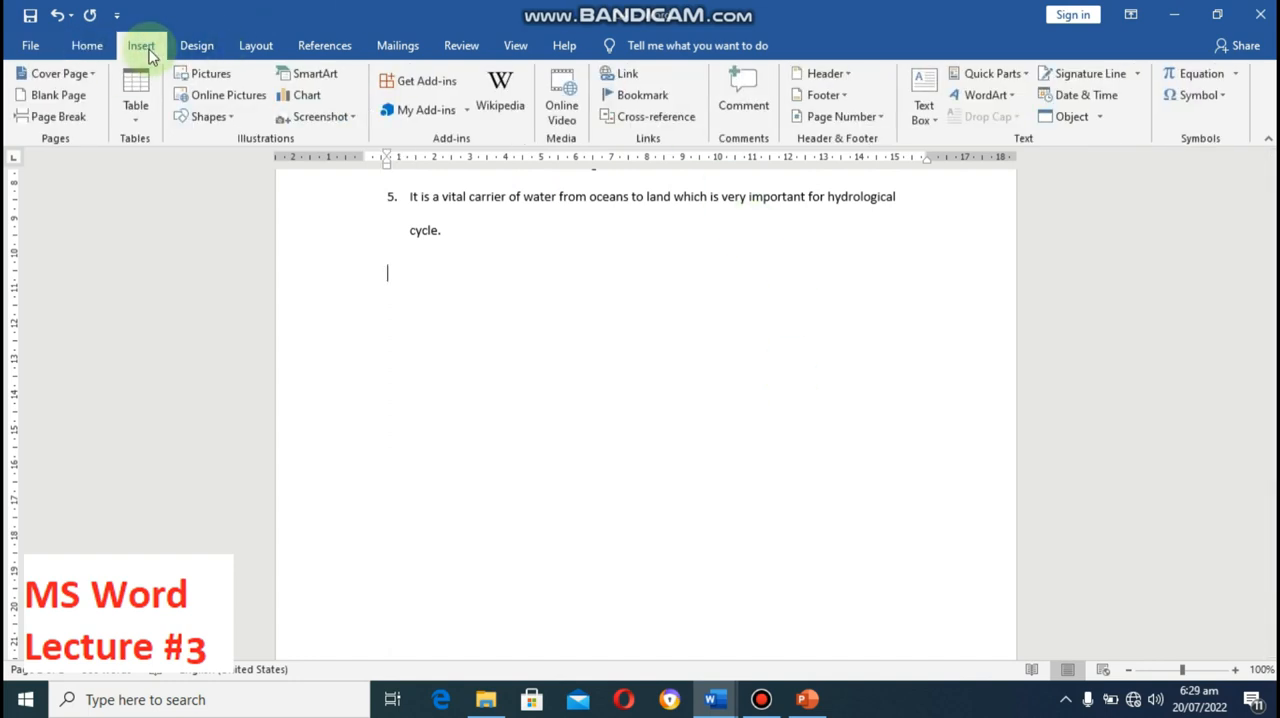
{"action": "left_click", "coordinate": [74, 128]}
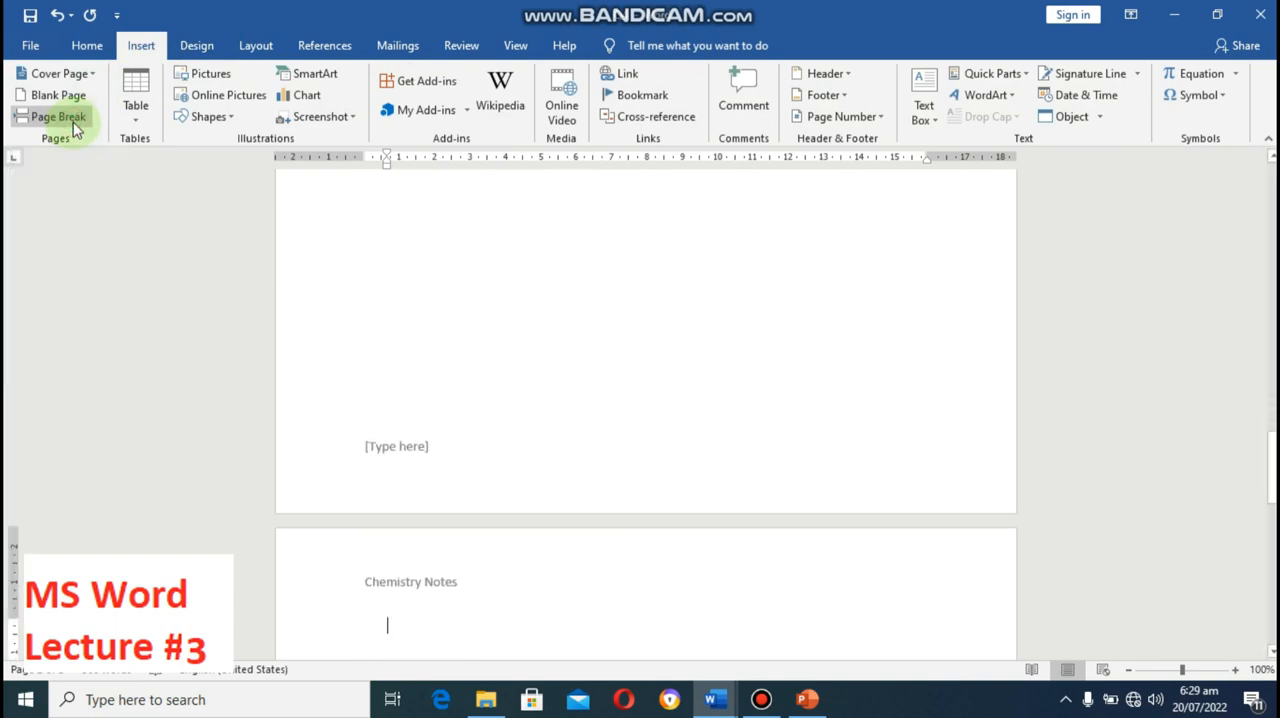
{"action": "left_click", "coordinate": [74, 128]}
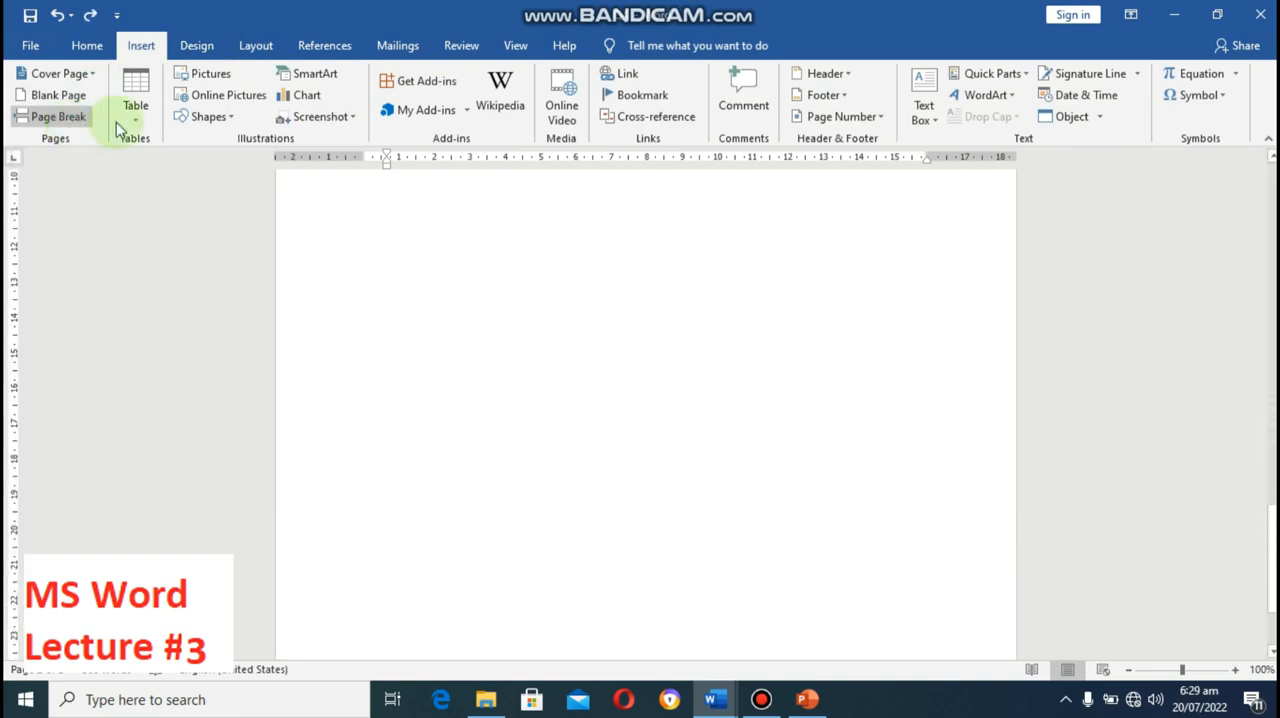
{"action": "left_click", "coordinate": [1268, 157]}
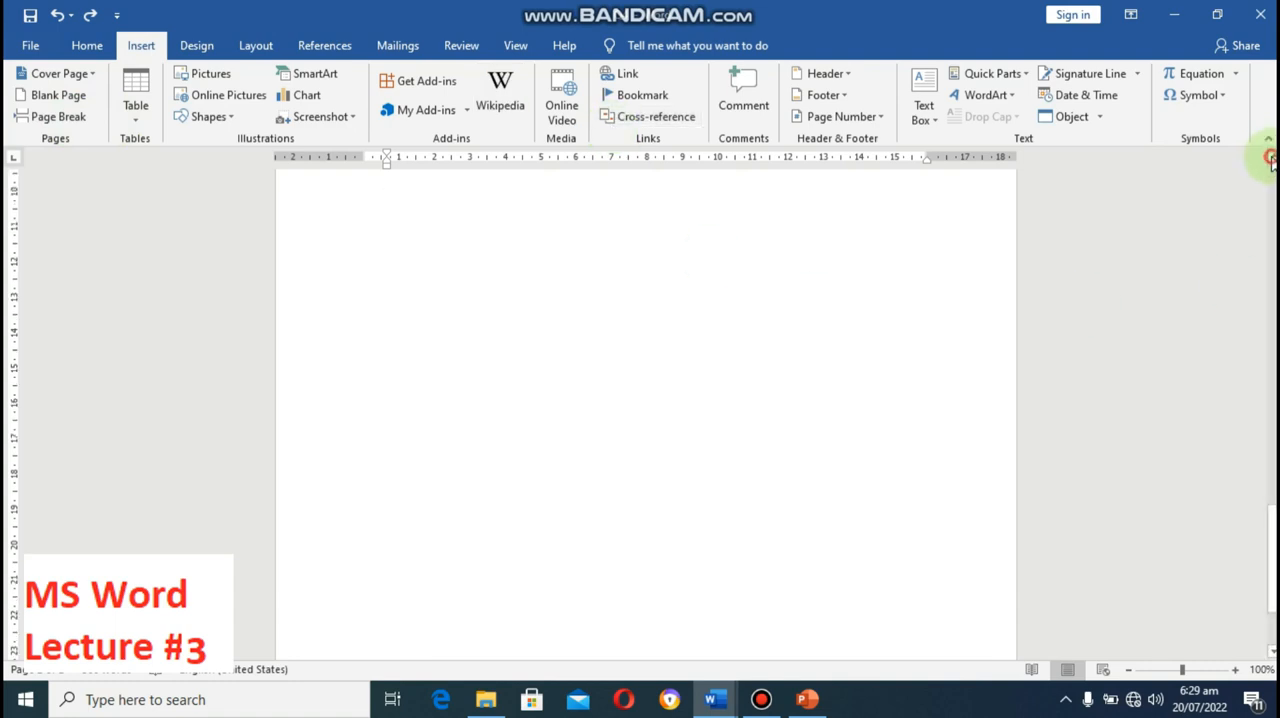
Step: Insert a page break at the empty line below the last list item using the keyboard shortcut
{"action": "left_click", "coordinate": [1268, 157]}
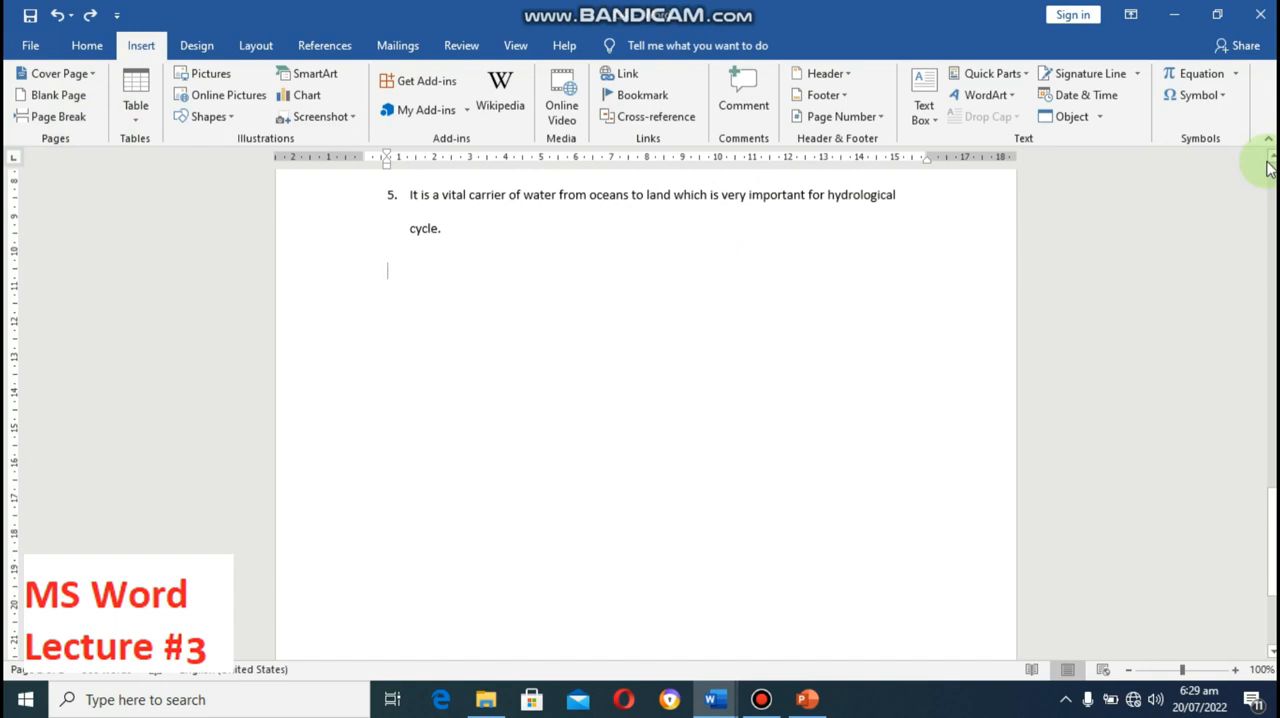
{"action": "key", "text": "ctrl+Return"}
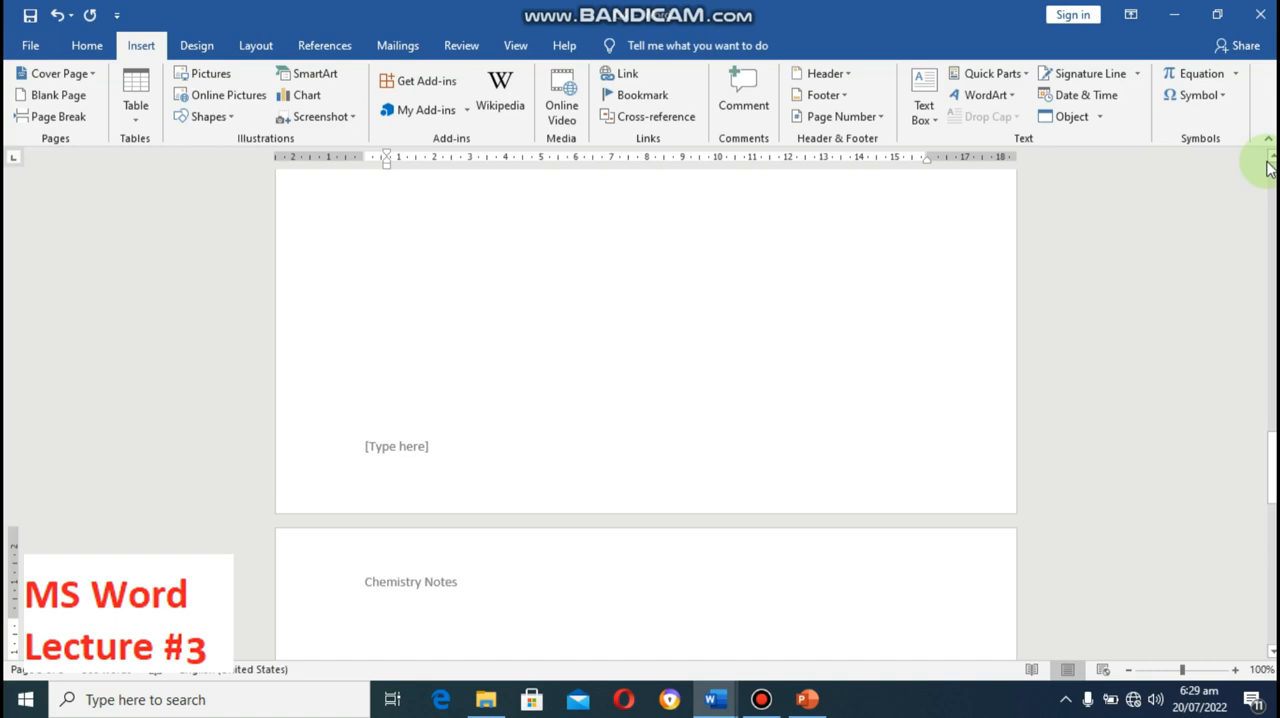
{"action": "key", "text": "Escape"}
Step: Attach a new comment to the word "allows" in list item 3
{"action": "scroll", "coordinate": [1266, 168], "scroll_direction": "up", "scroll_amount": 10}
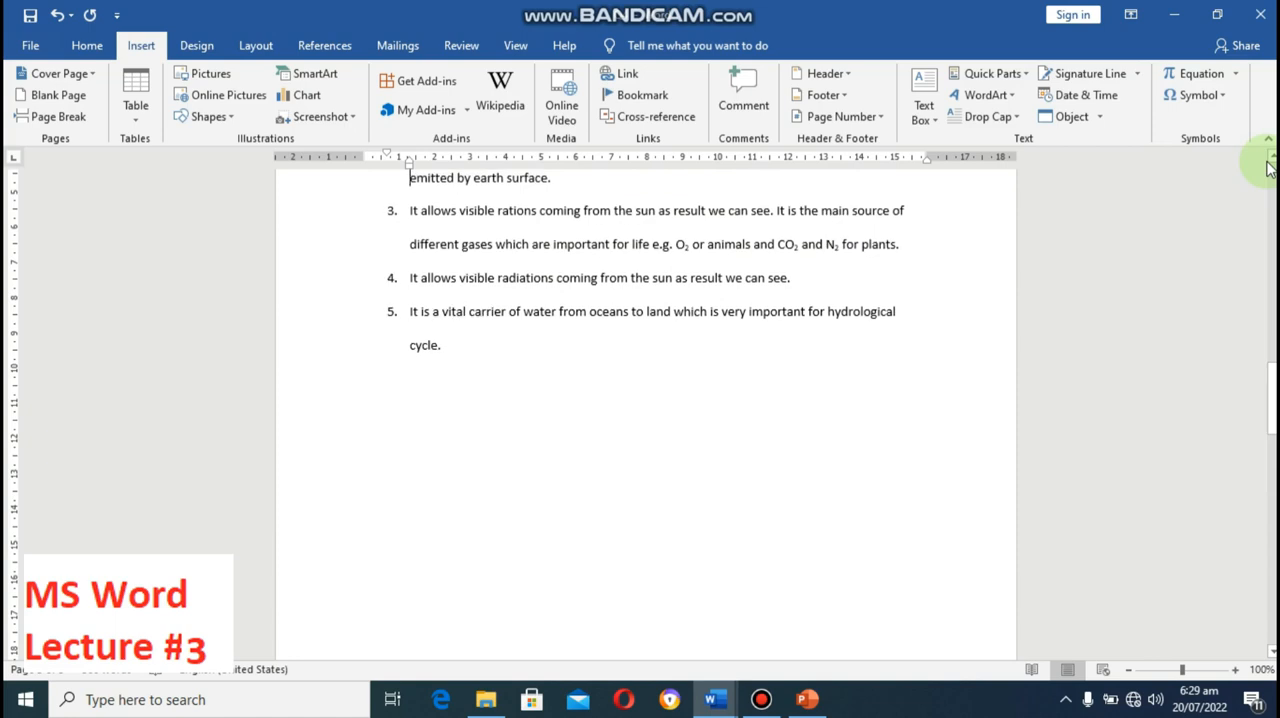
{"action": "key", "text": "Down"}
{"action": "key", "text": "Down"}
{"action": "key", "text": "Down"}
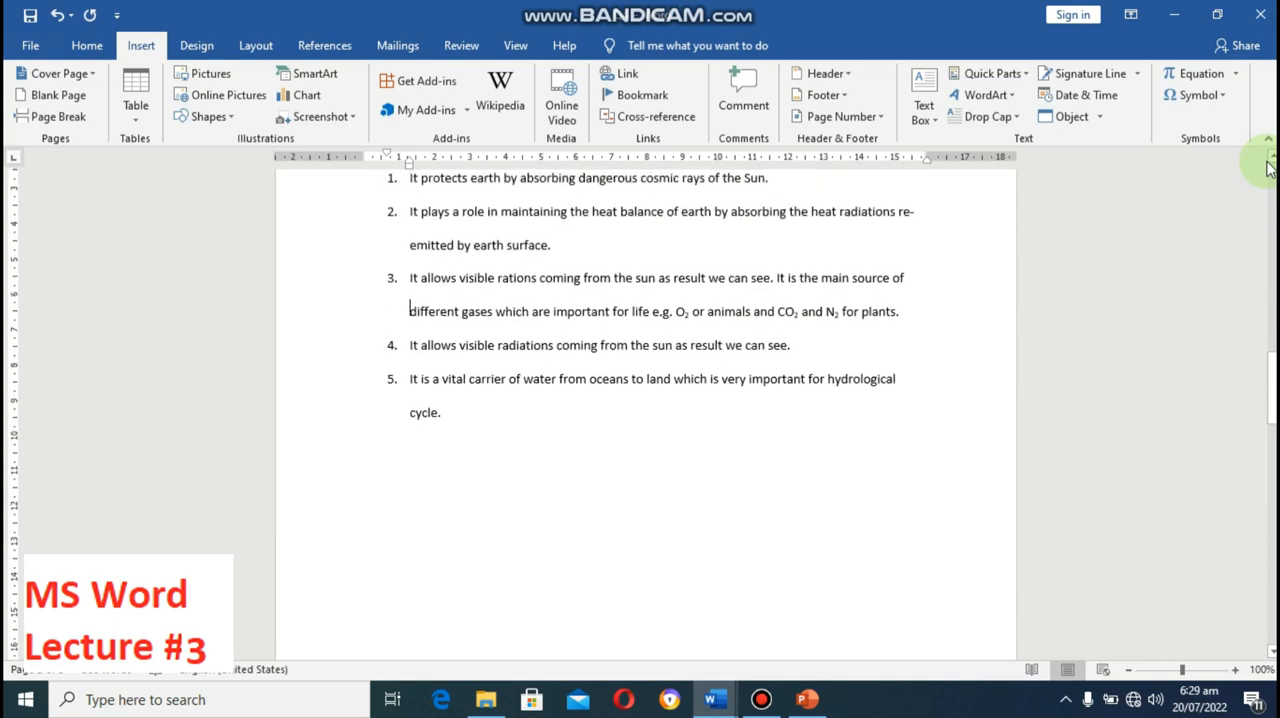
{"action": "key", "text": "Up"}
{"action": "key", "text": "Right"}
{"action": "key", "text": "Right"}
{"action": "key", "text": "Right"}
{"action": "key", "text": "shift+Right"}
{"action": "key", "text": "shift+Right"}
{"action": "key", "text": "shift+Right"}
{"action": "key", "text": "shift+Right"}
{"action": "key", "text": "shift+Right"}
{"action": "key", "text": "shift+Right"}
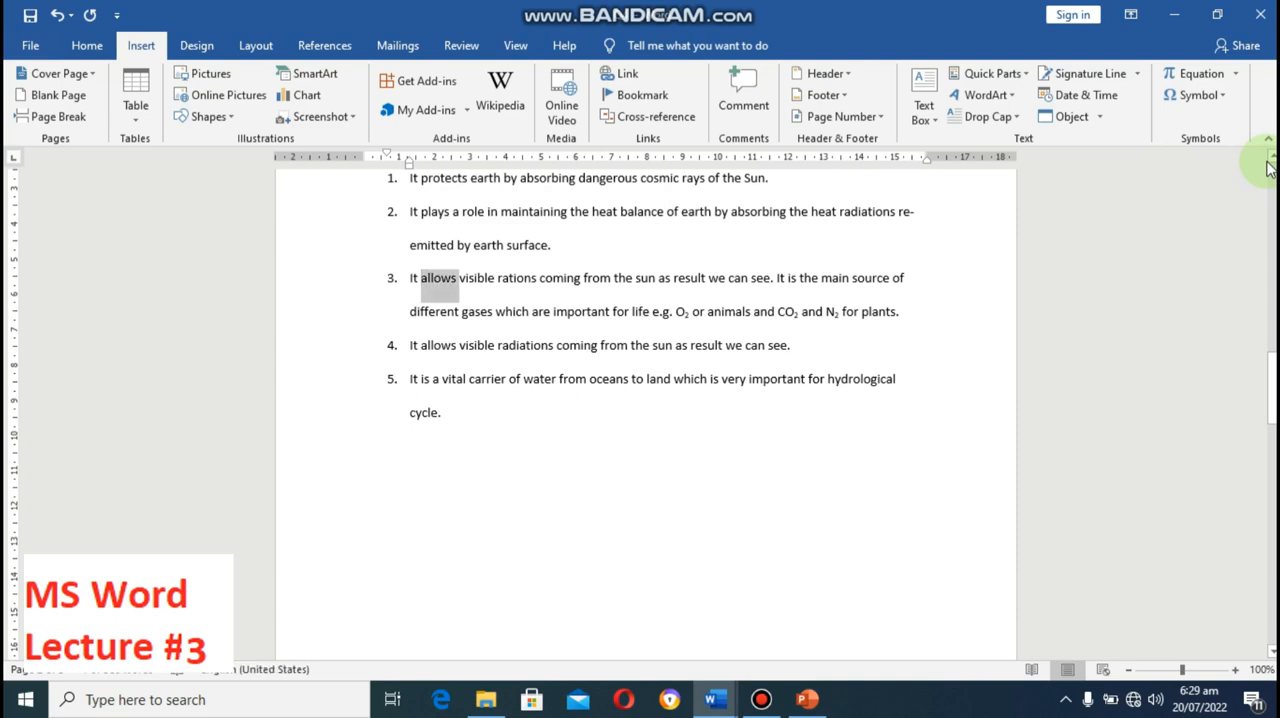
{"action": "left_click", "coordinate": [754, 92]}
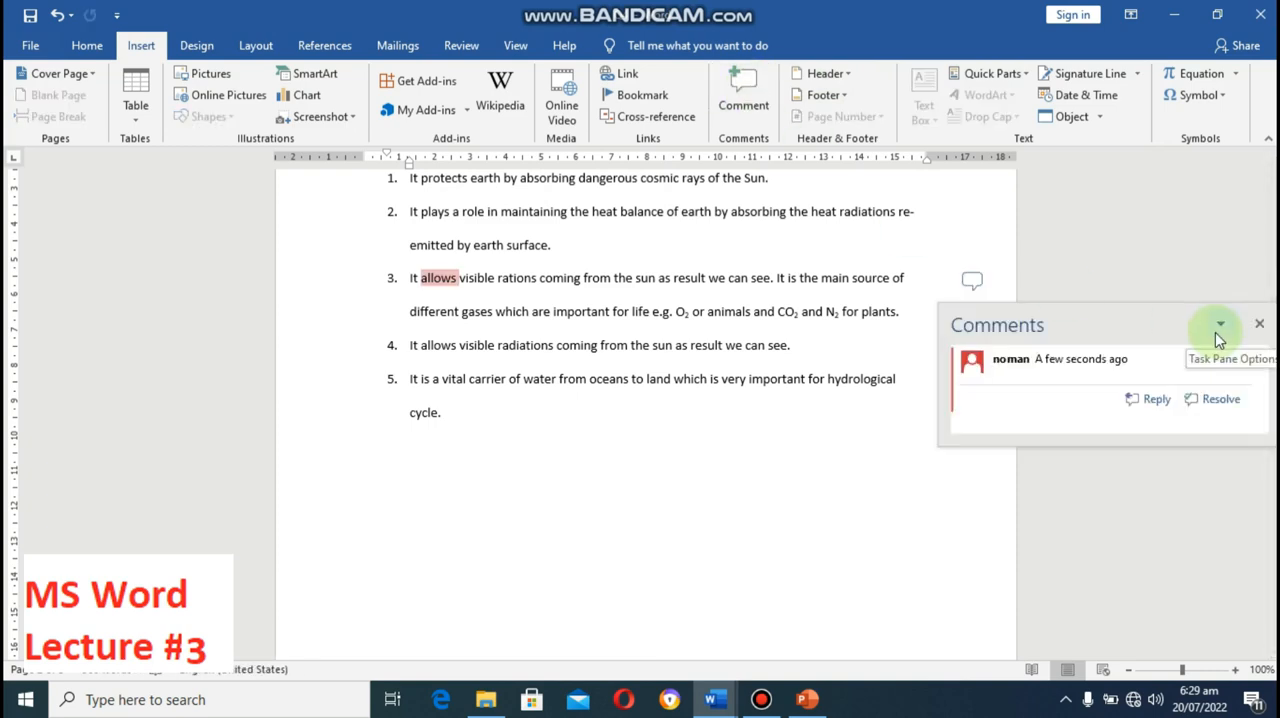
Step: Enter "Permission" as the comment text and return to the document at the end of list item 5
{"action": "type", "text": "g"}
{"action": "key", "text": "BackSpace"}
{"action": "type", "text": "Permission"}
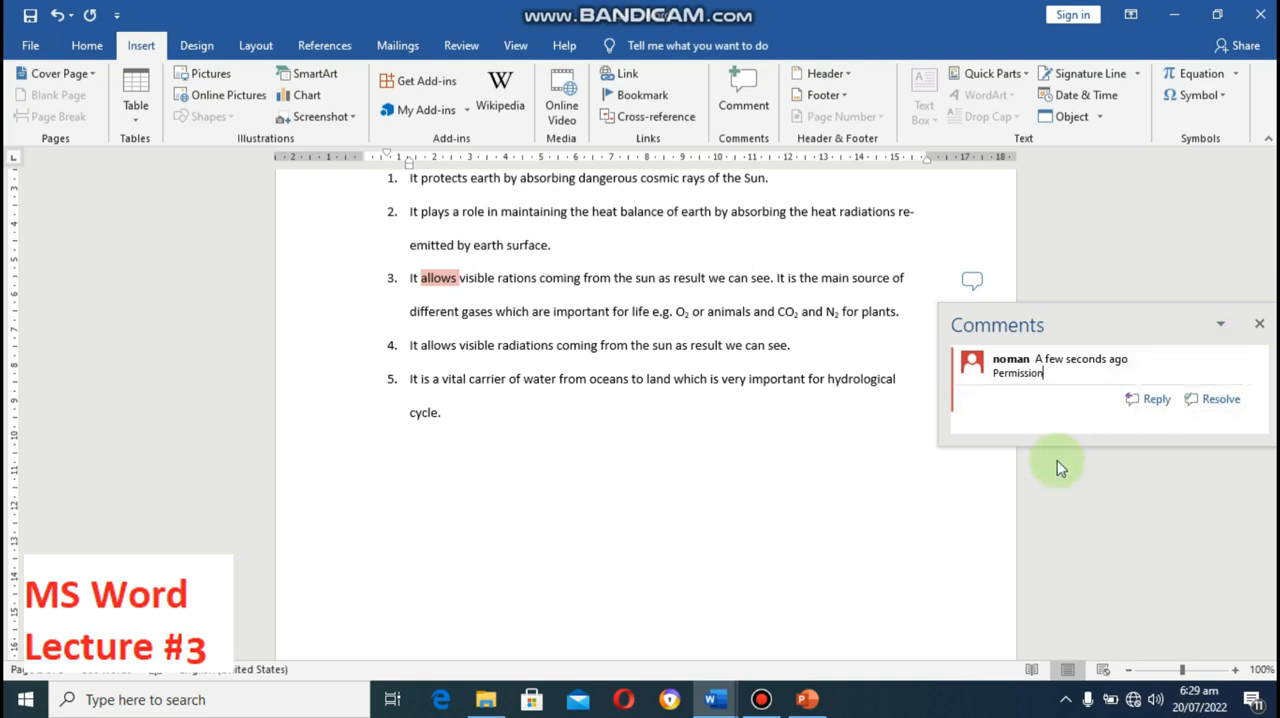
{"action": "left_click", "coordinate": [893, 443]}
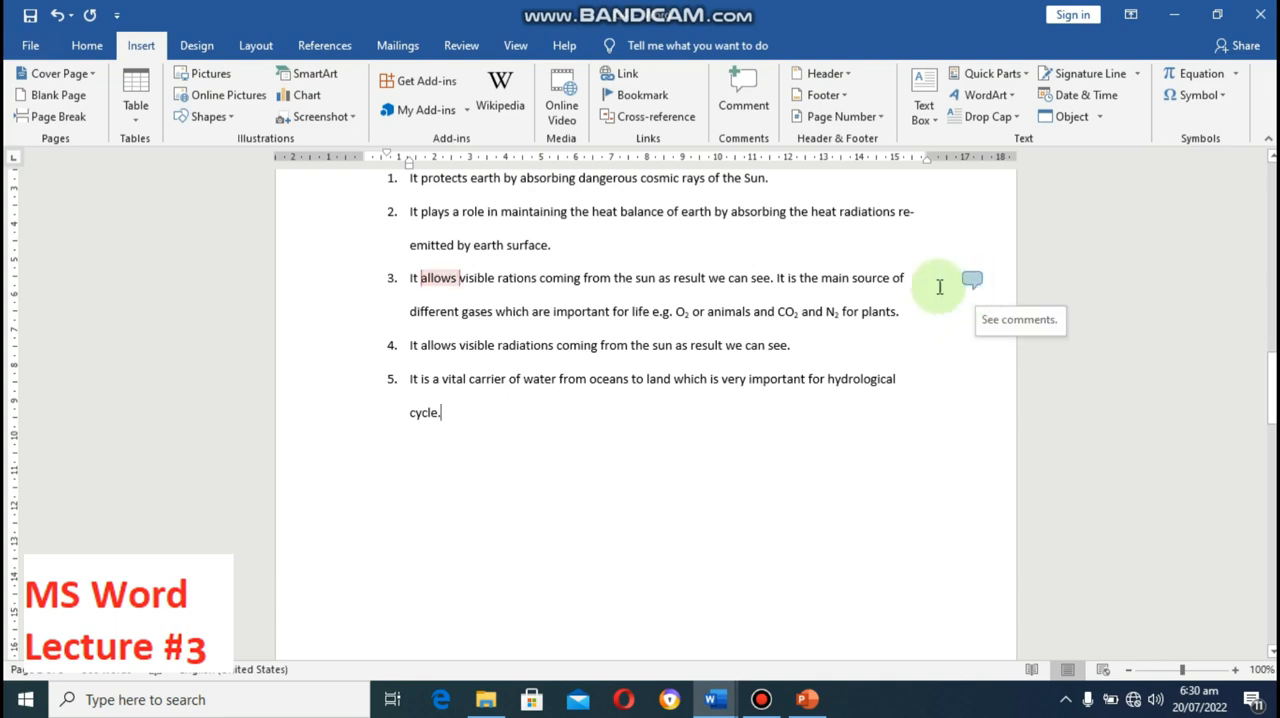
Step: Preview the comment on "allows", show the document's comments beside the text, and hide them again
{"action": "mouse_move", "coordinate": [421, 270]}
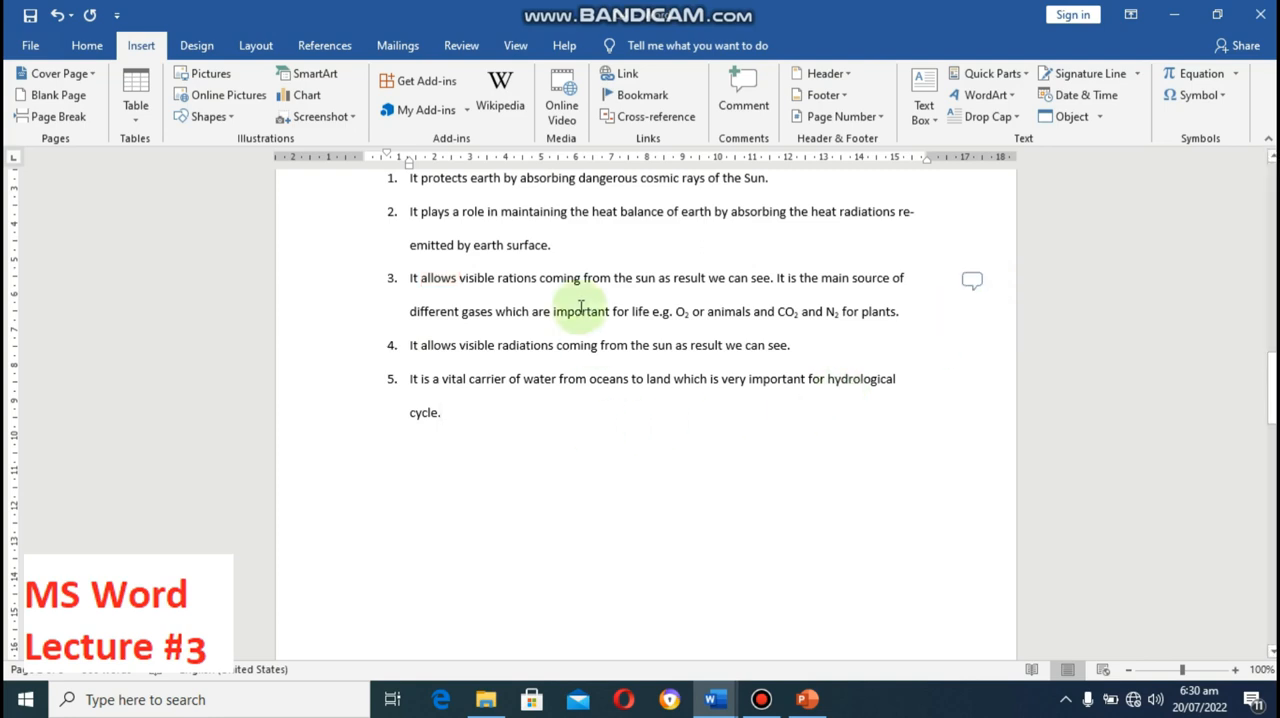
{"action": "left_click", "coordinate": [514, 47]}
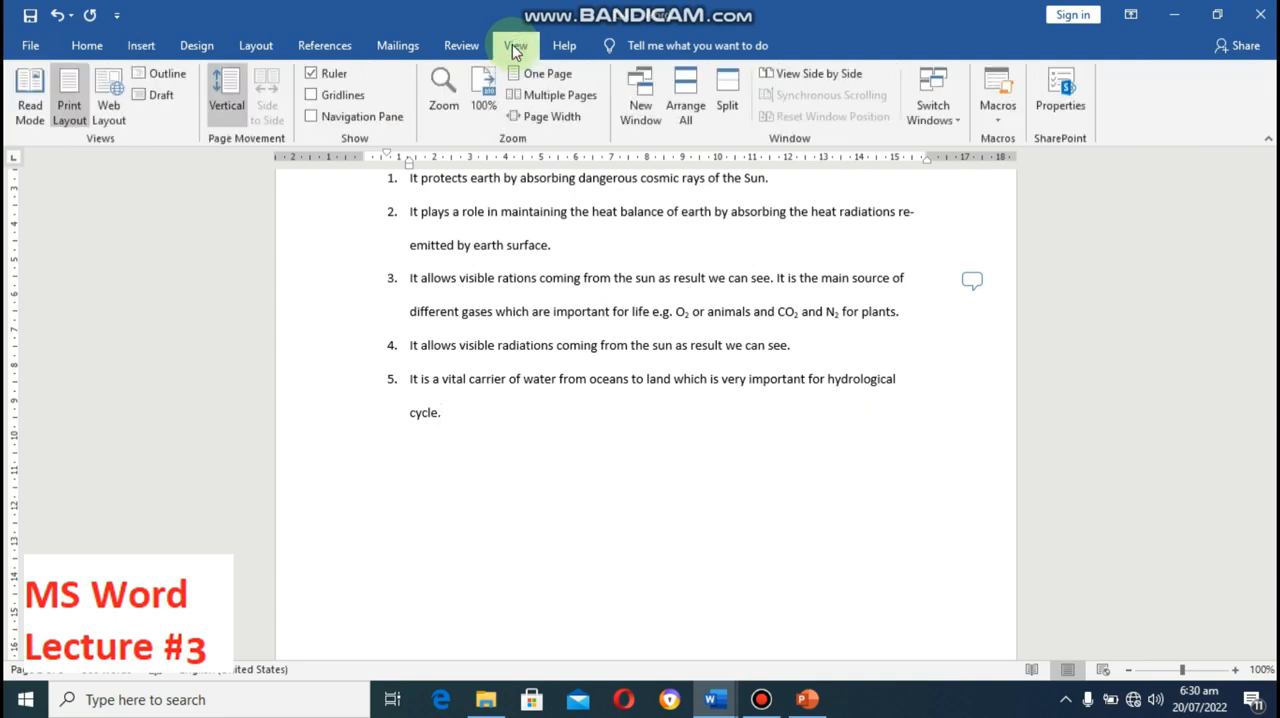
{"action": "left_click", "coordinate": [464, 48]}
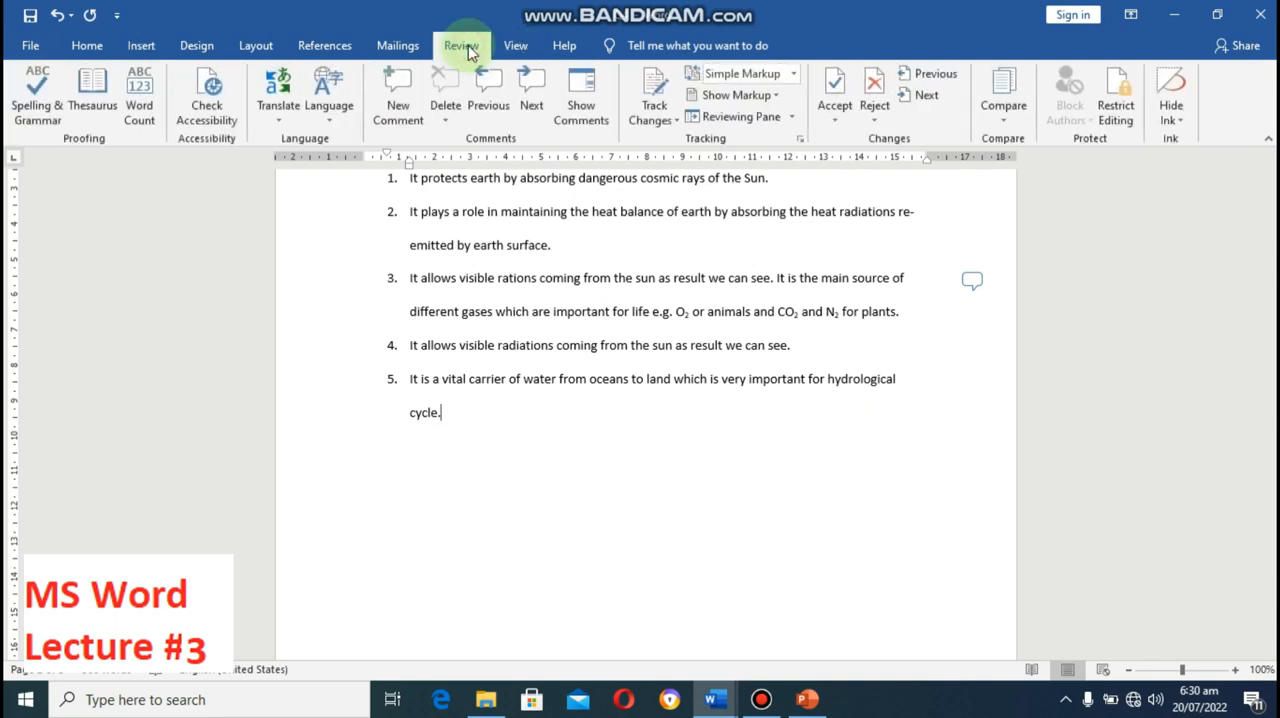
{"action": "left_click", "coordinate": [580, 92]}
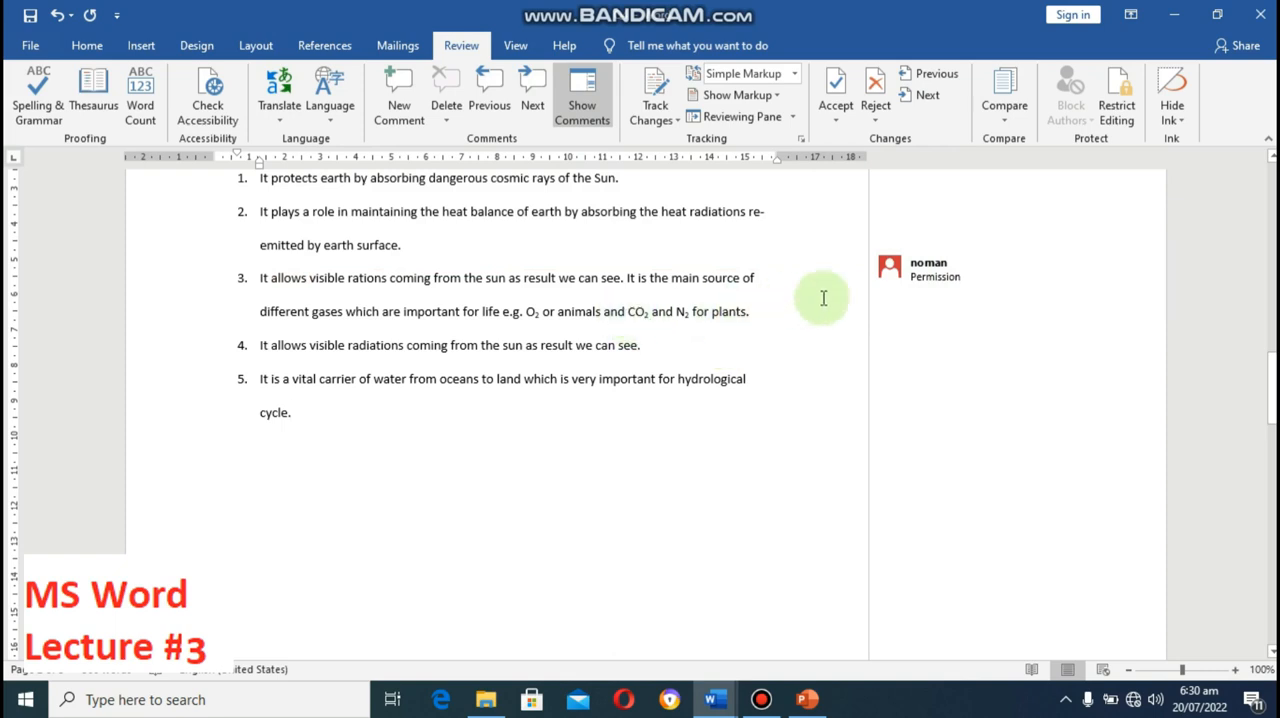
{"action": "mouse_move", "coordinate": [967, 291]}
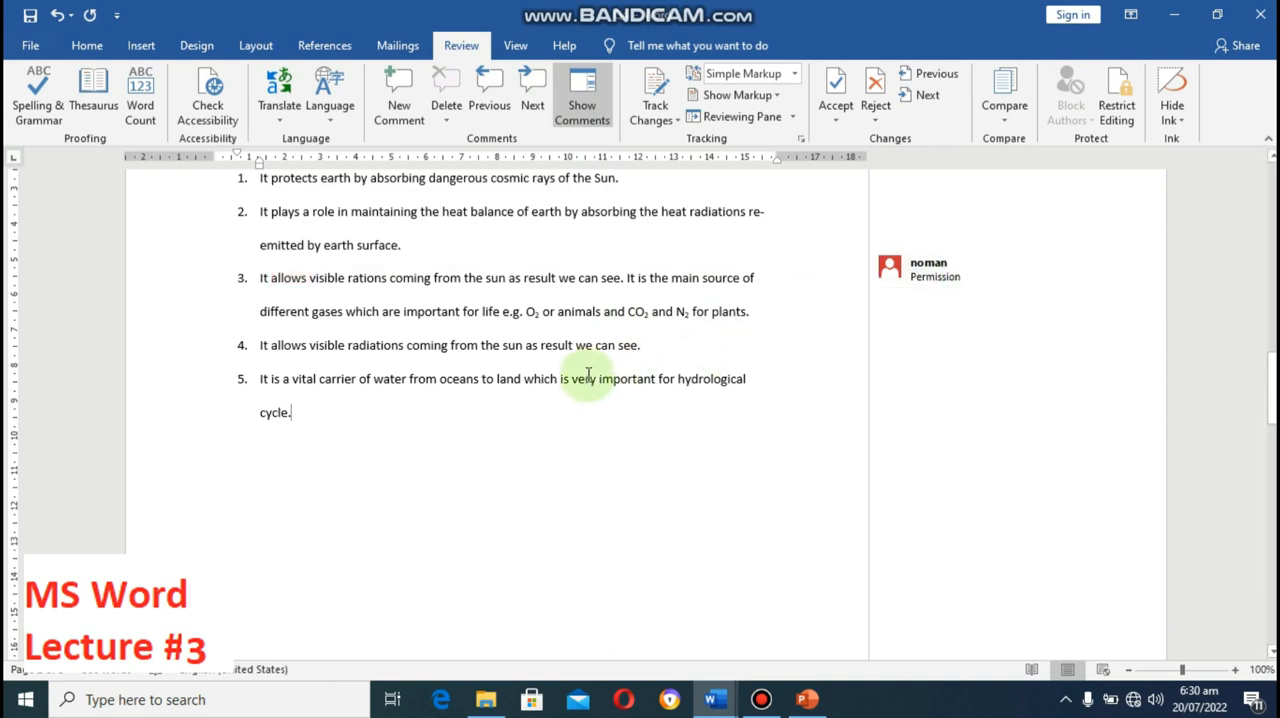
{"action": "left_click", "coordinate": [590, 112]}
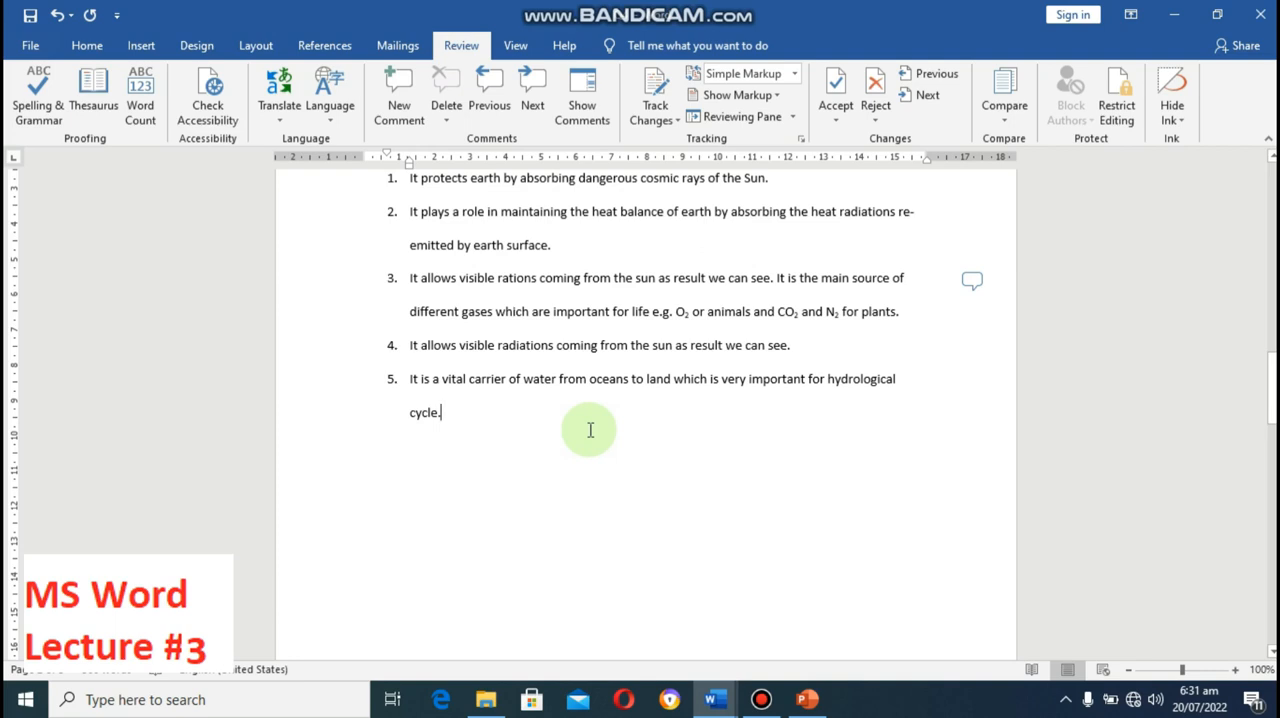
{"action": "key", "text": "alt+Tab"}
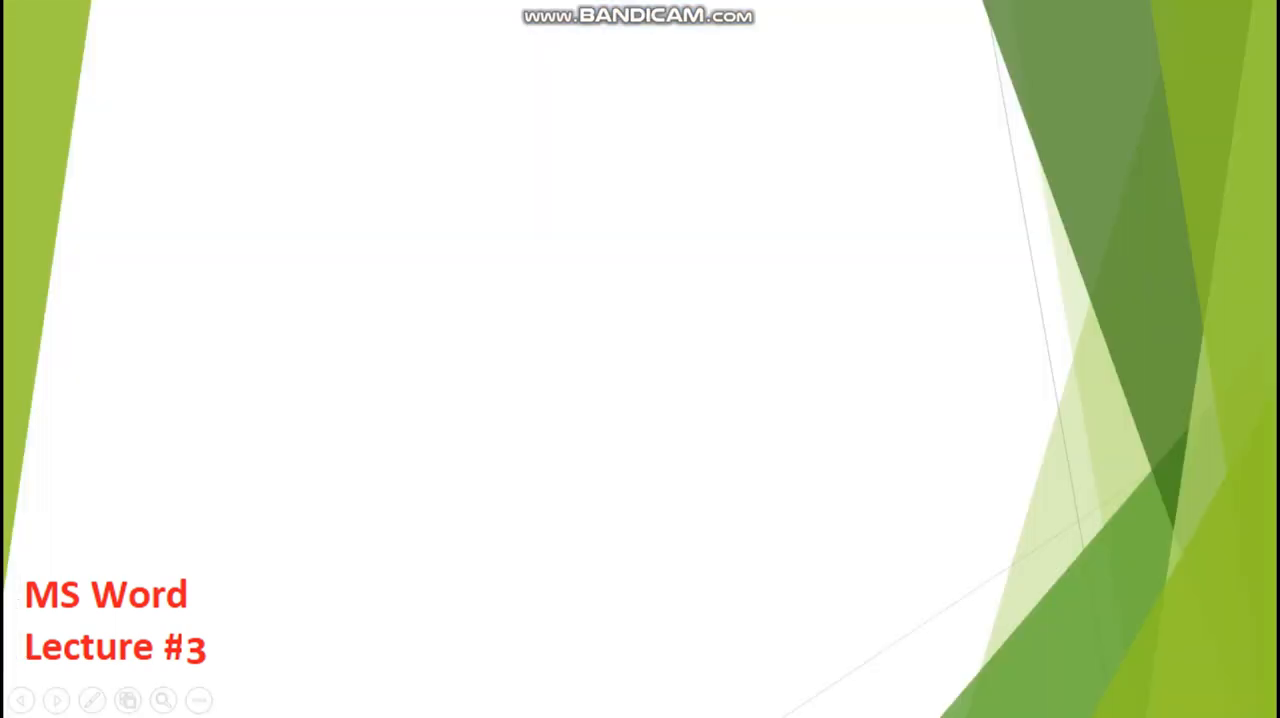
{"action": "key", "text": "Right"}
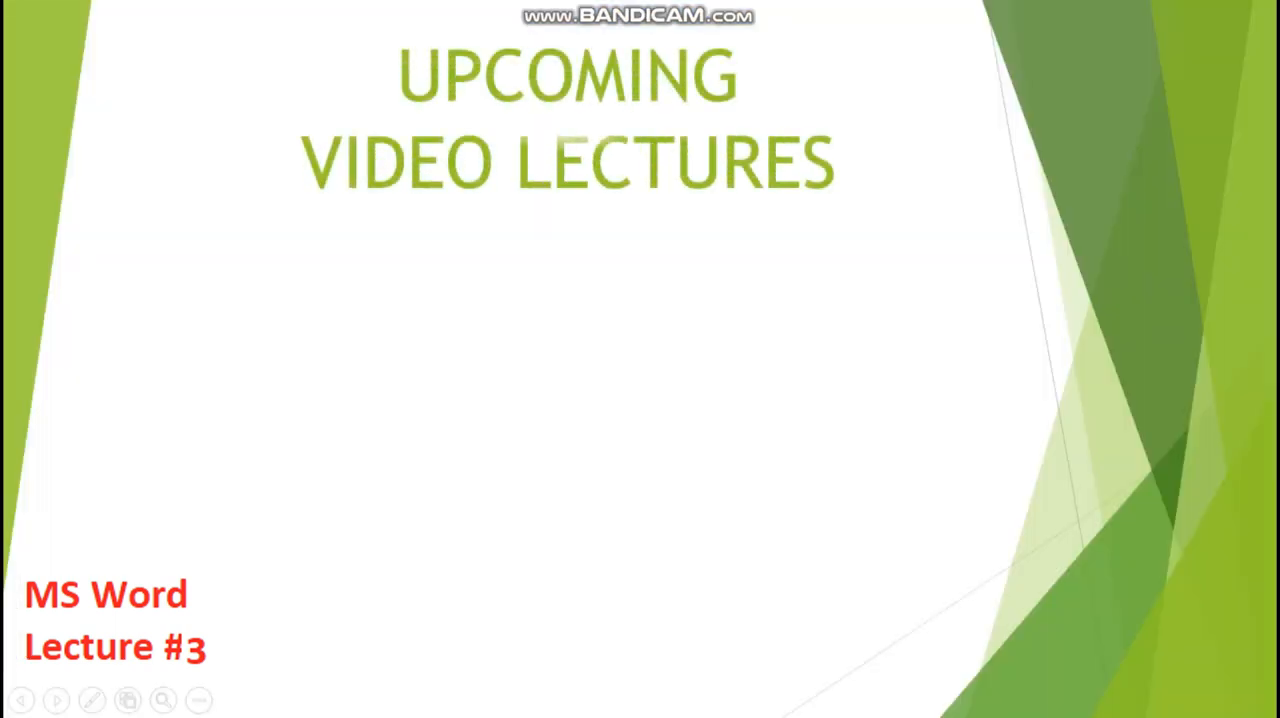
{"action": "key", "text": "Right"}
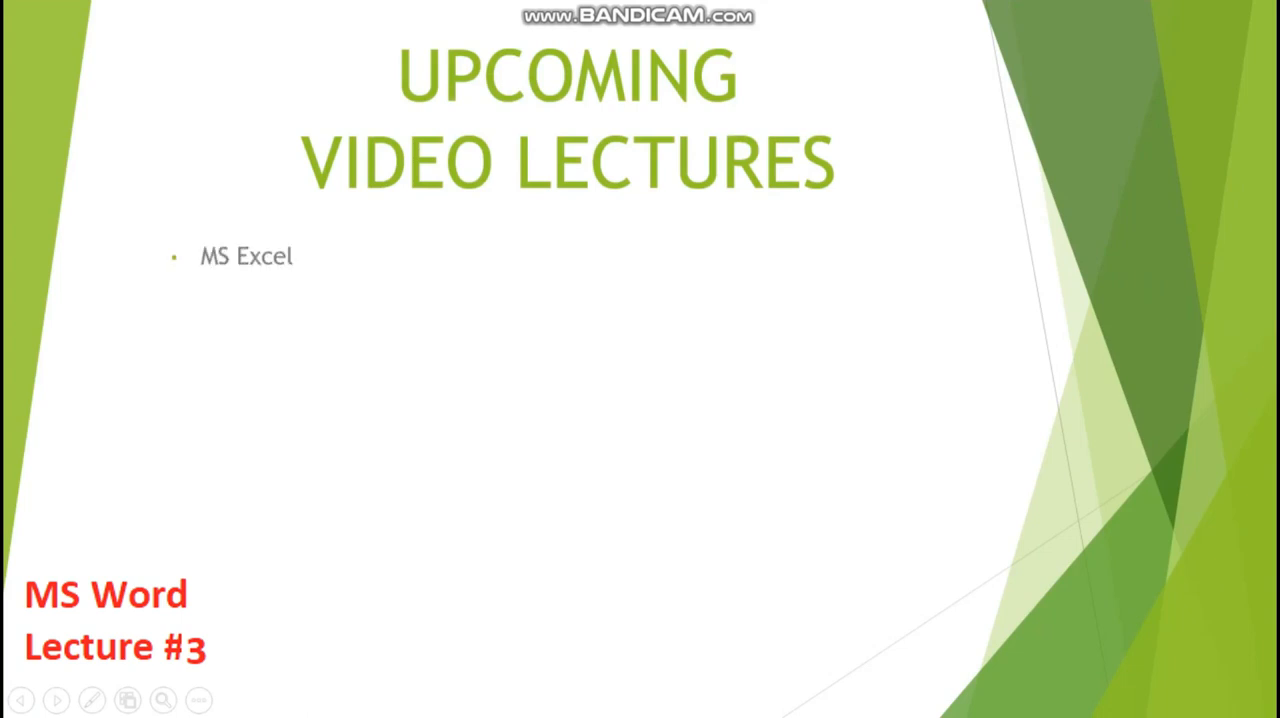
{"action": "key", "text": "Right"}
{"action": "key", "text": "Right"}
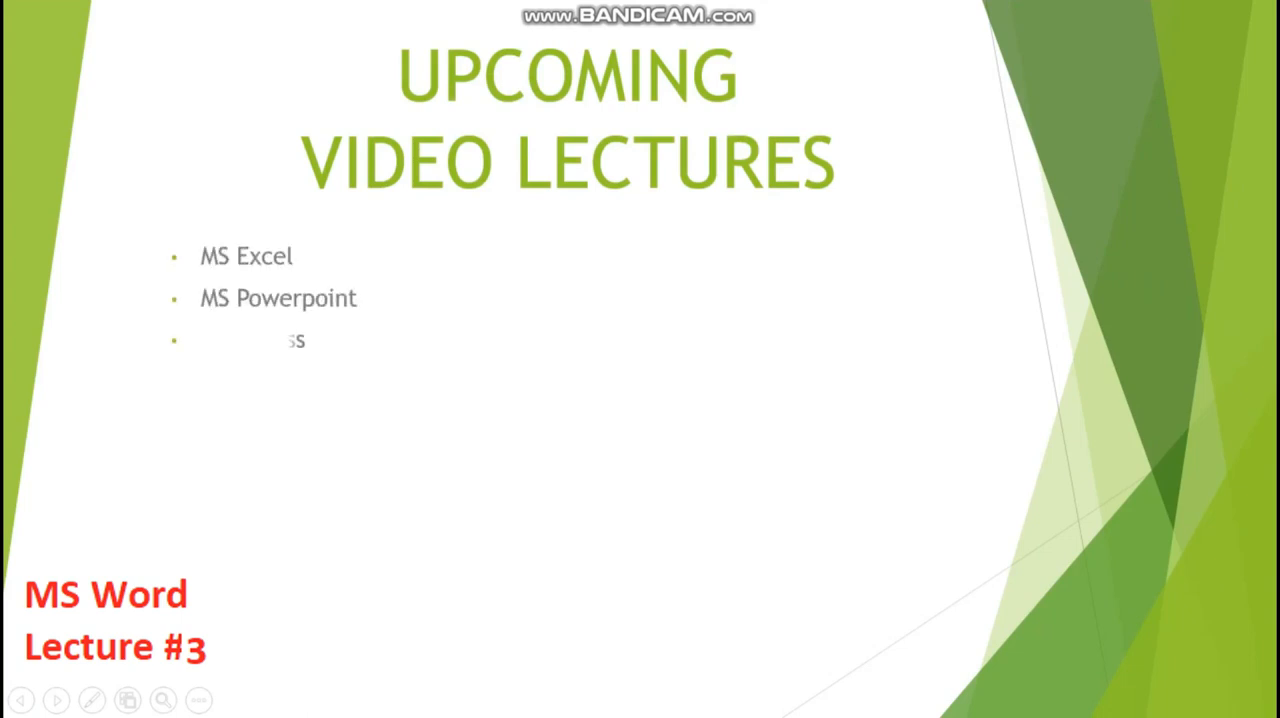
{"action": "key", "text": "Right"}
{"action": "key", "text": "Right"}
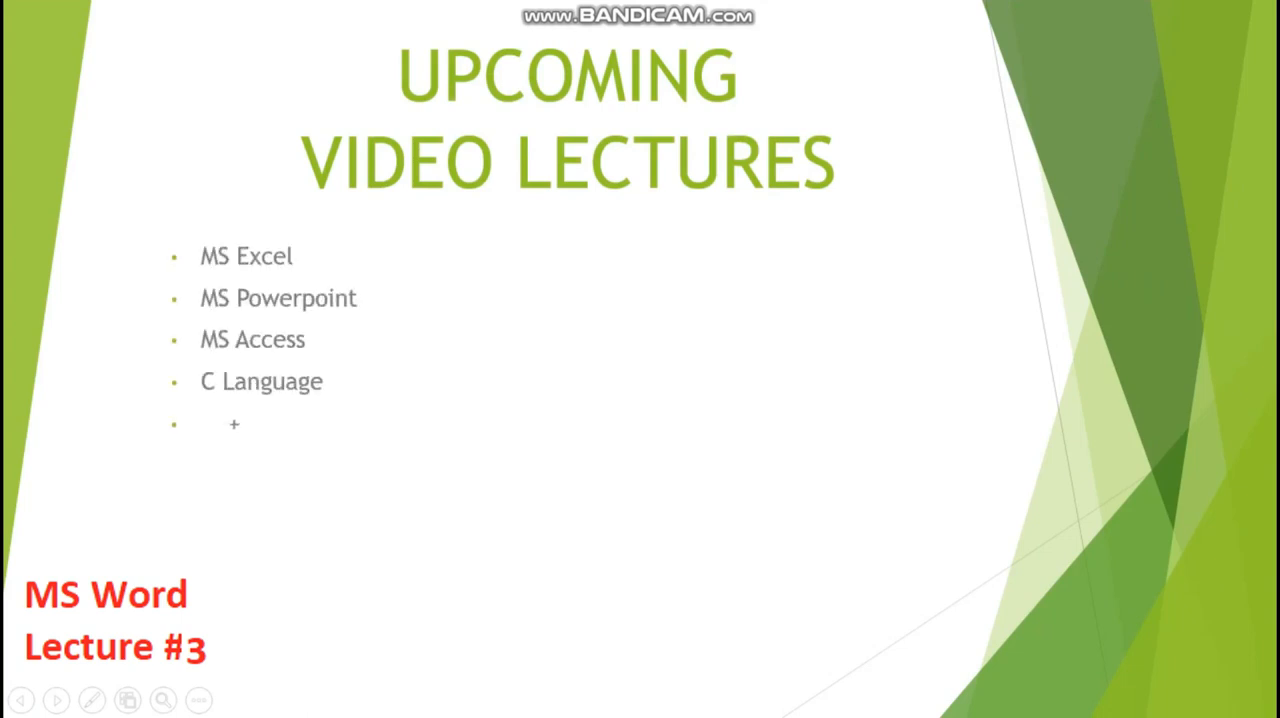
{"action": "key", "text": "Right"}
{"action": "key", "text": "Right"}
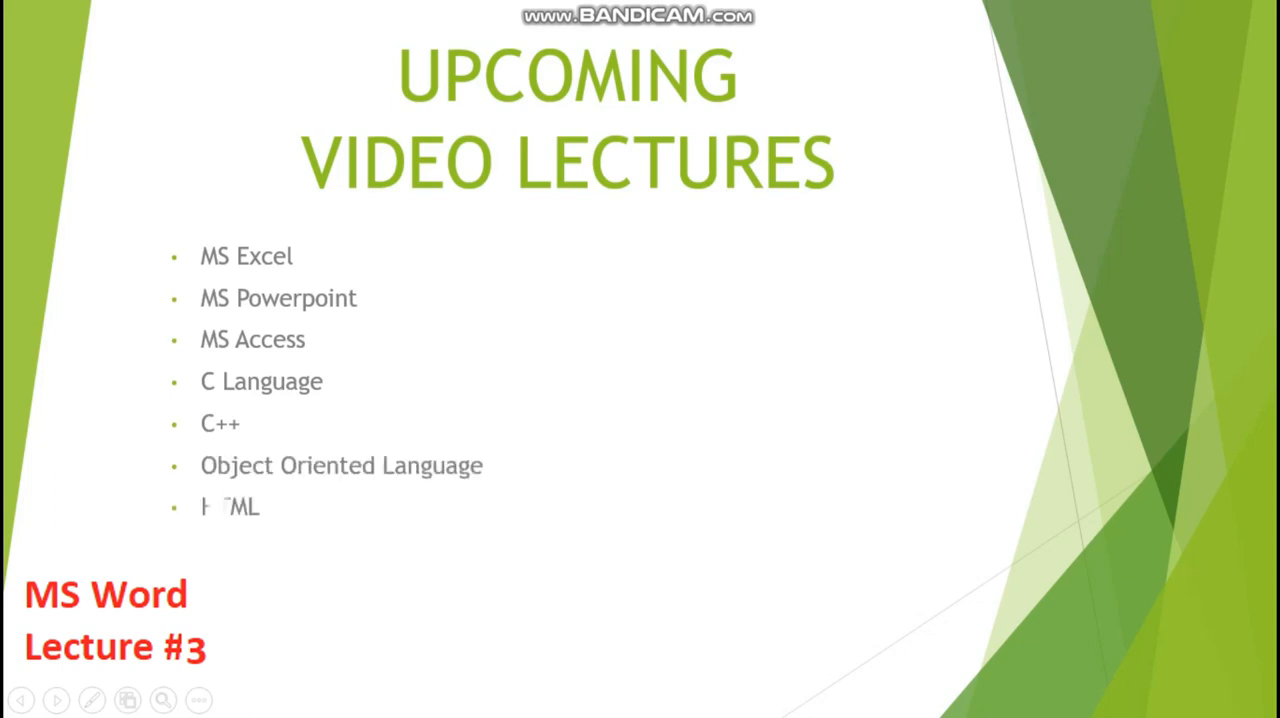
{"action": "key", "text": "Right"}
{"action": "key", "text": "Right"}
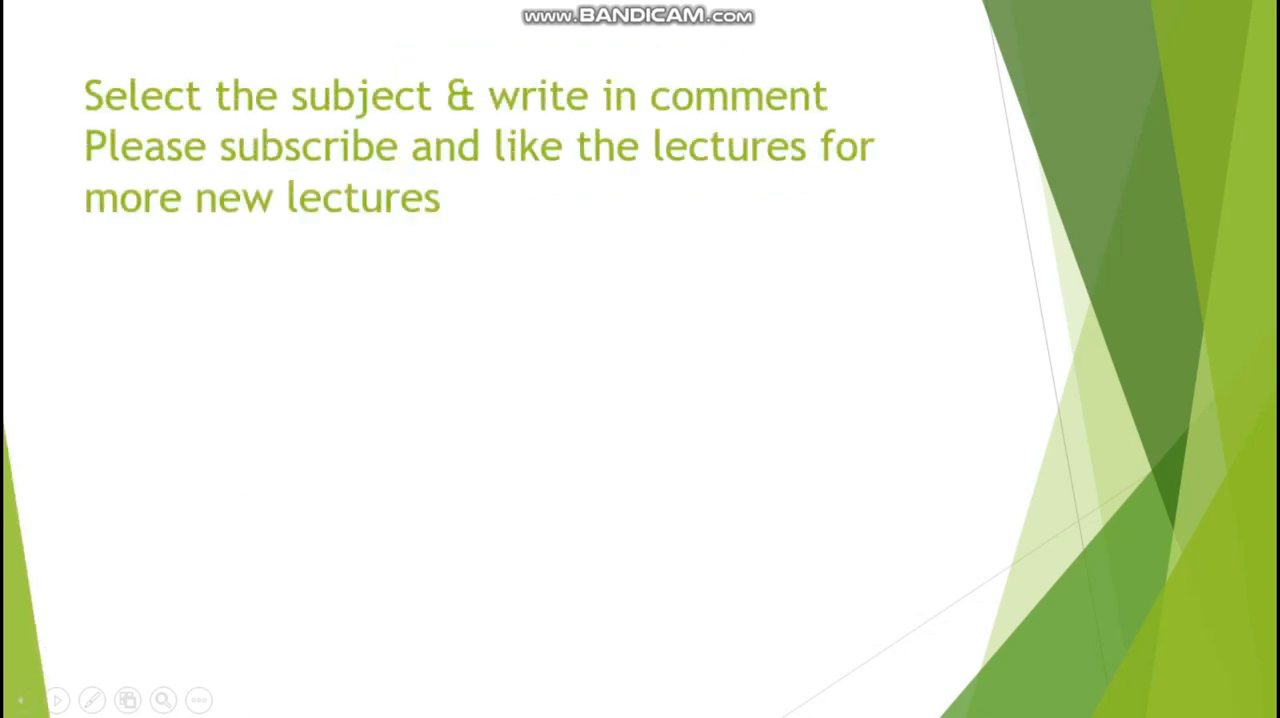
{"action": "key", "text": "Right"}
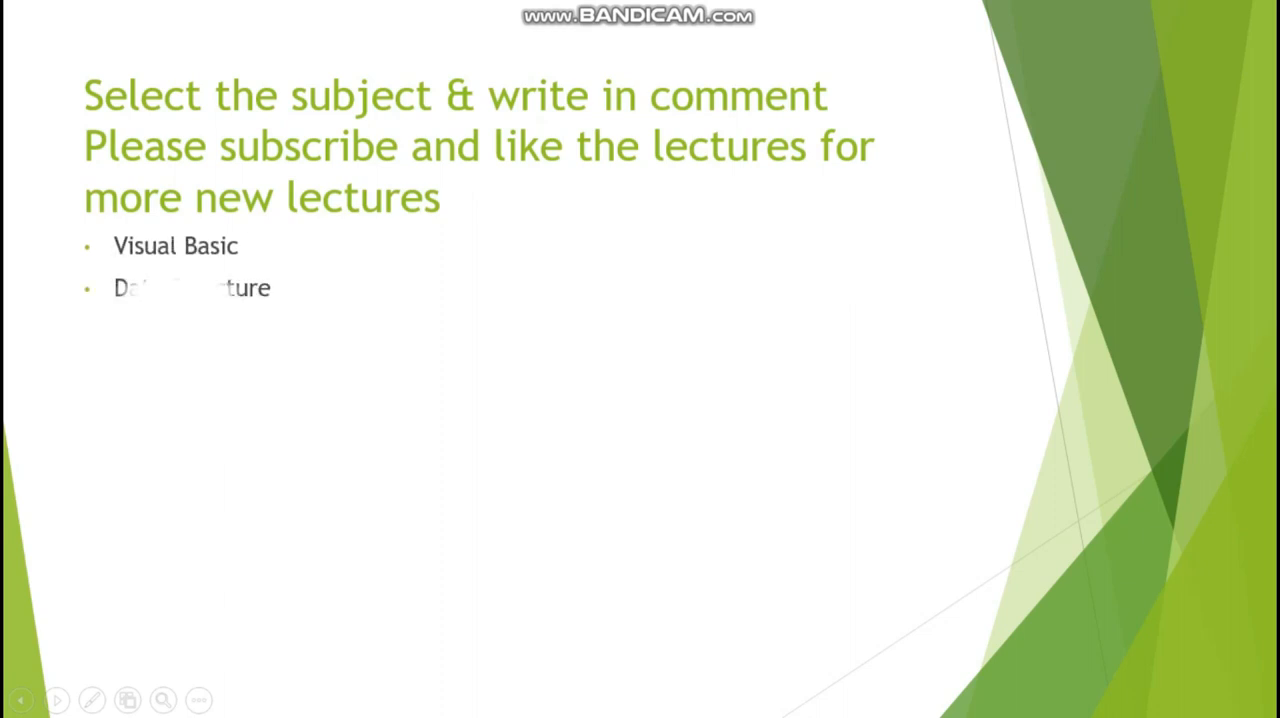
{"action": "key", "text": "Right"}
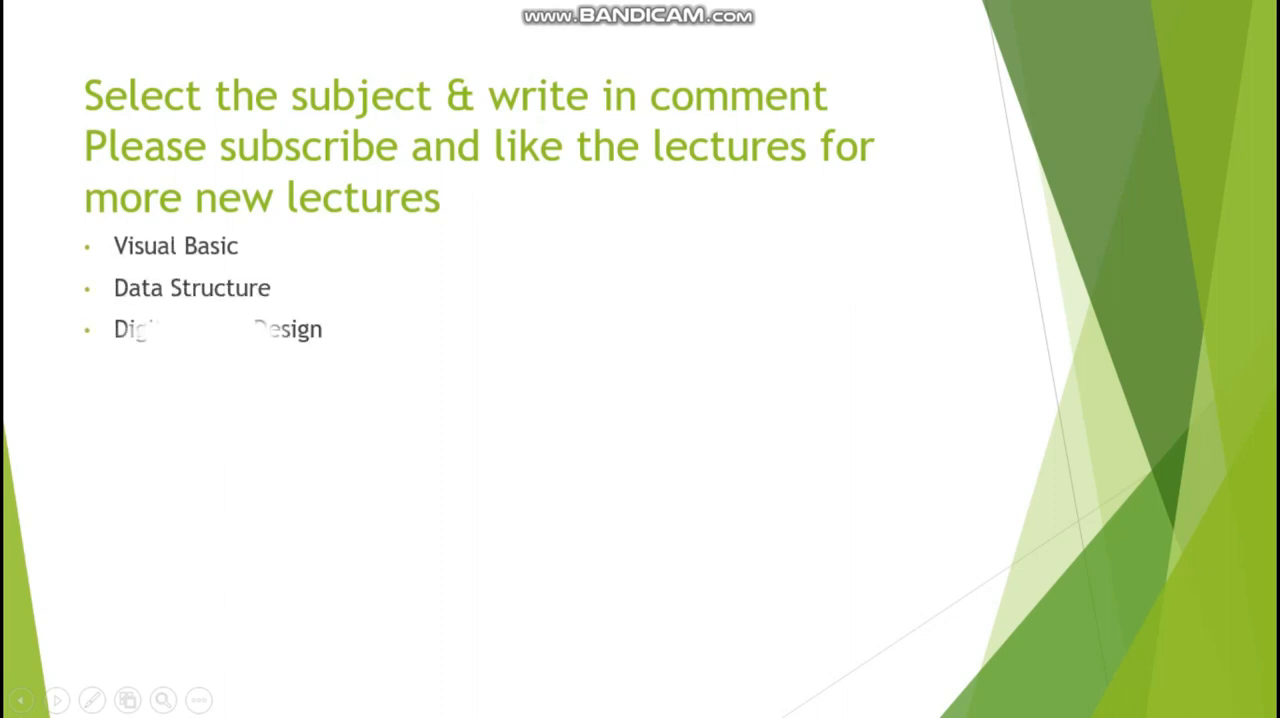